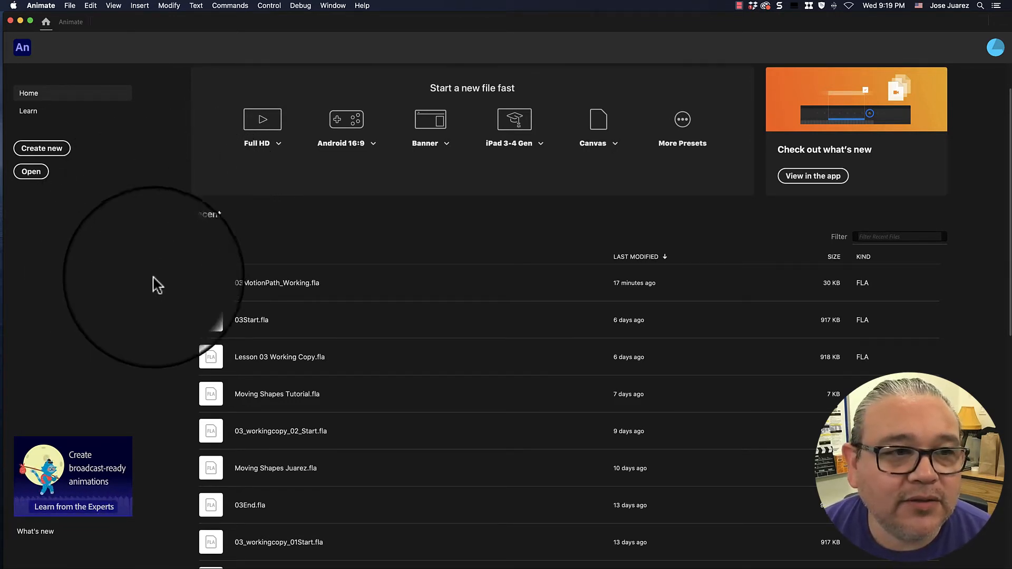
# Step: Open the file 03MotionPath.fla from the 03Start folder
pyautogui.click(39, 181)
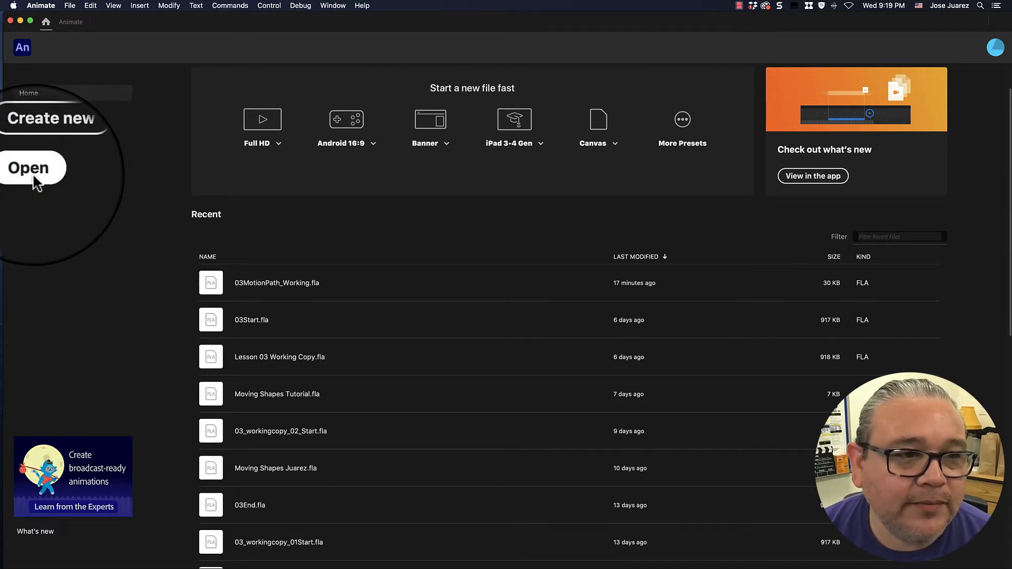
pyautogui.click(448, 314)
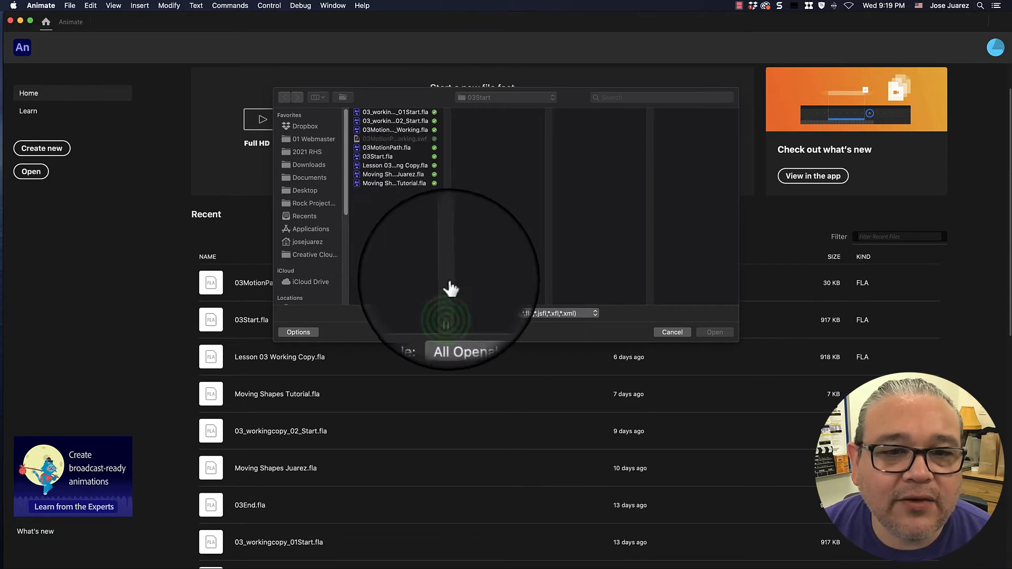
pyautogui.click(446, 300)
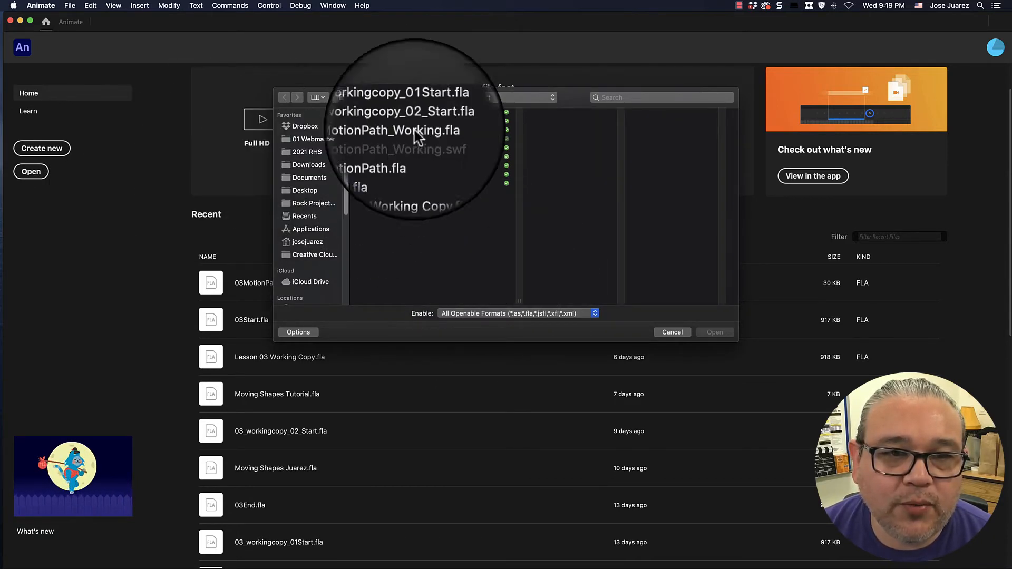
pyautogui.click(369, 150)
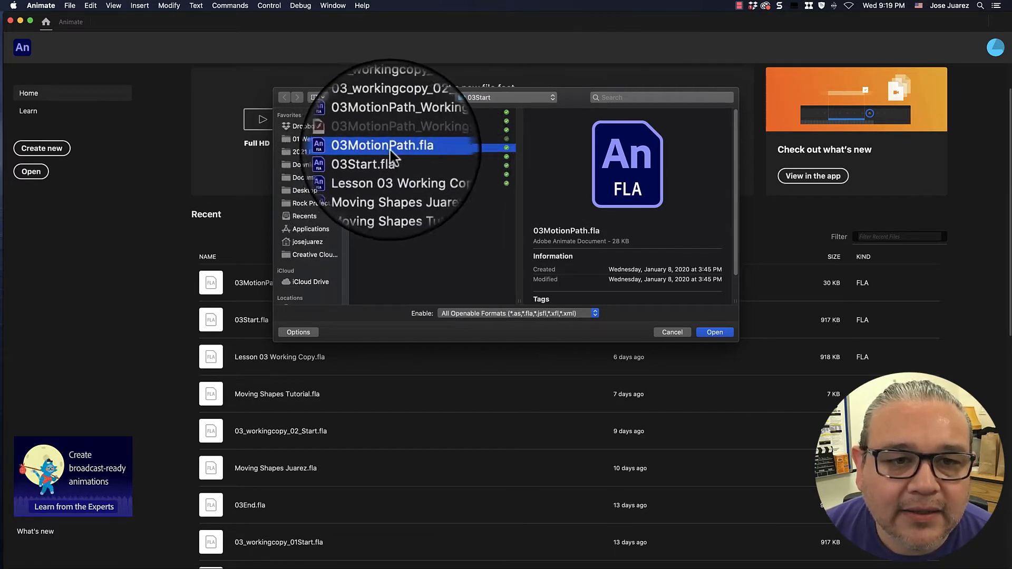
pyautogui.click(357, 149)
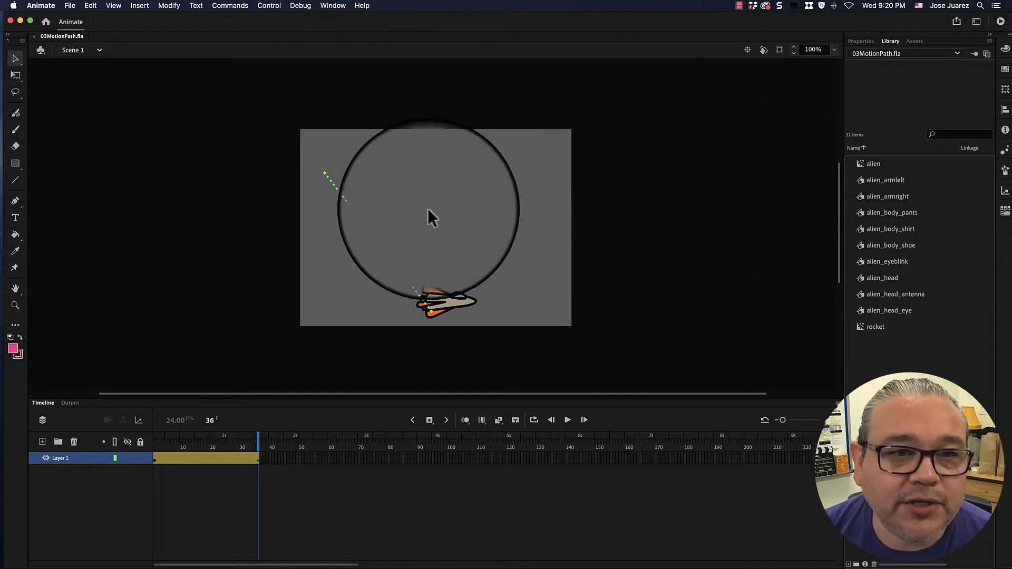
pyautogui.scroll(-3, 401, 205)
pyautogui.scroll(7, 356, 187)
pyautogui.scroll(-6, 353, 190)
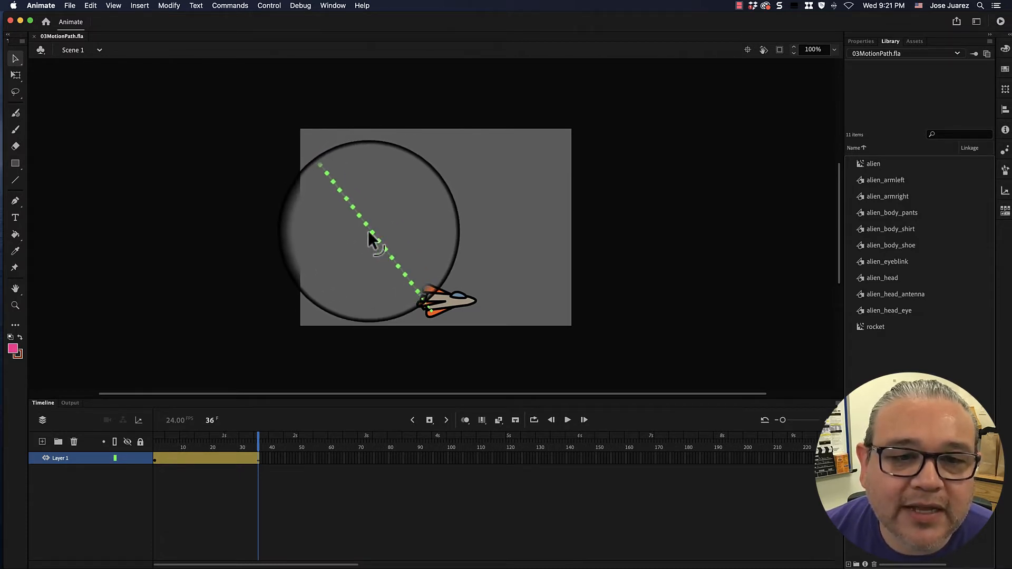
# Step: Try bending the middle of the rocket's straight motion path into a slight curve and undo the change
pyautogui.click(350, 236)
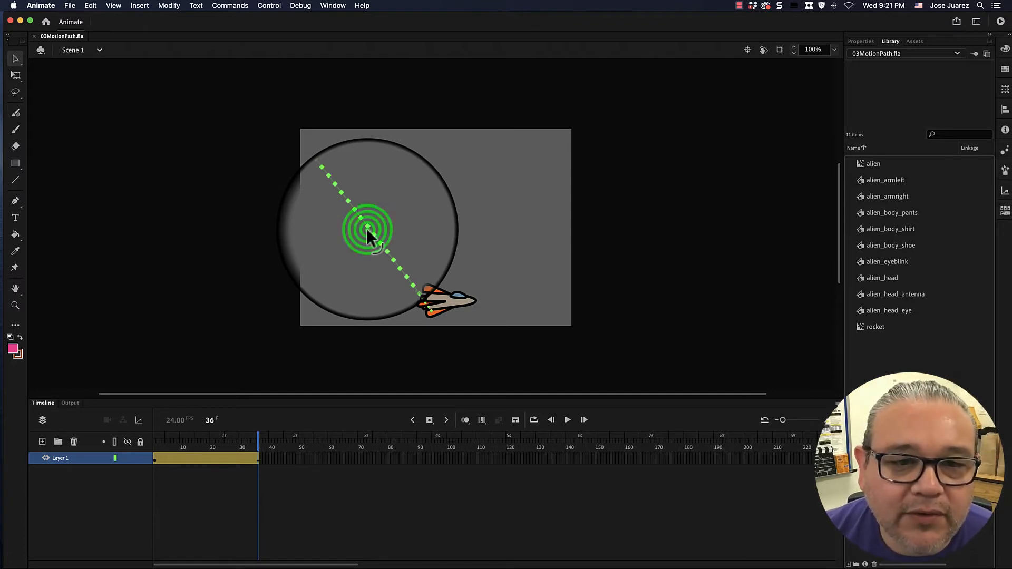
pyautogui.press('super+z')
pyautogui.moveTo(389, 218); pyautogui.dragTo(402, 212)
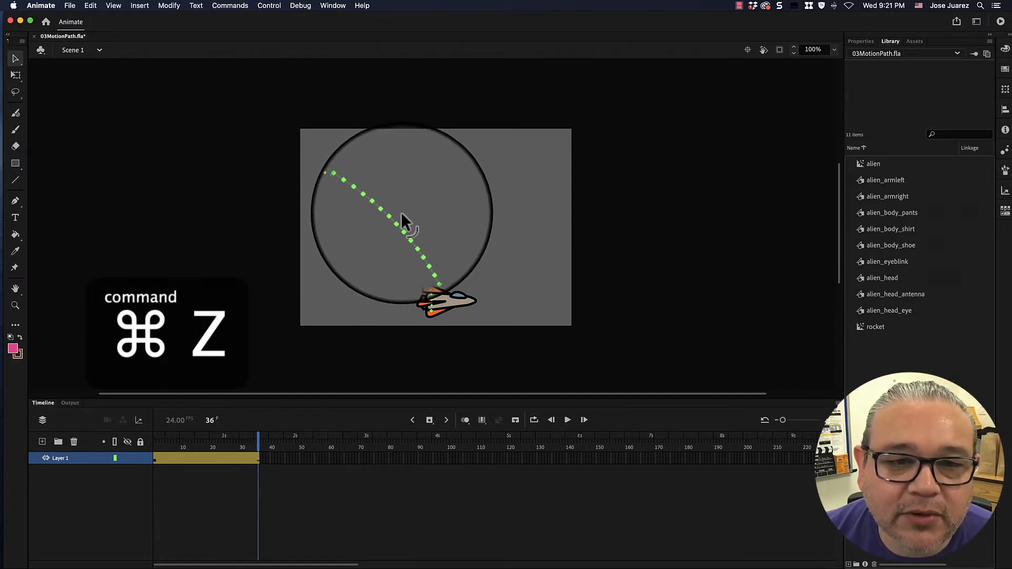
pyautogui.press('super+z')
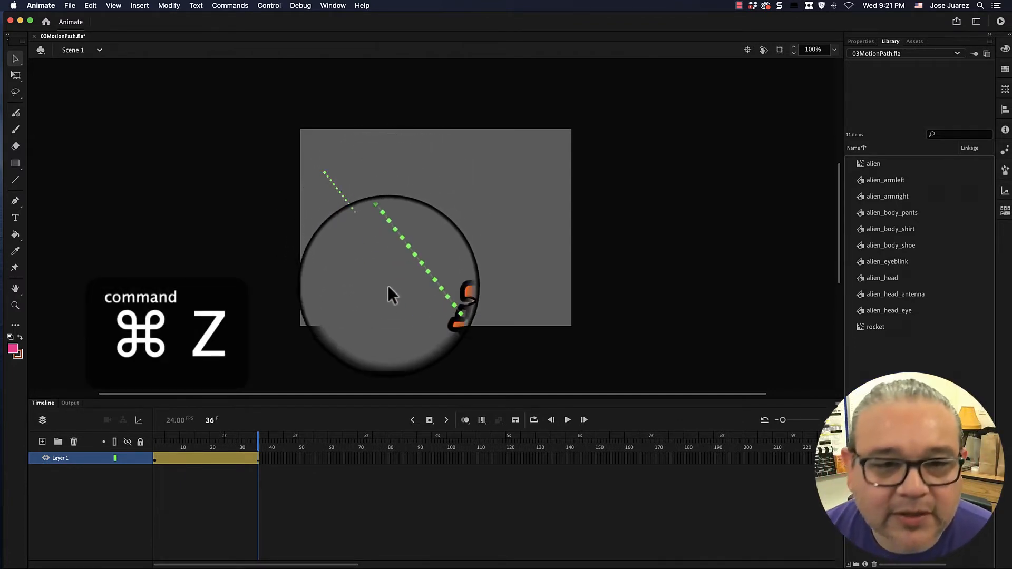
# Step: Play the animation to preview the rocket travelling along the straight motion path
pyautogui.click(572, 421)
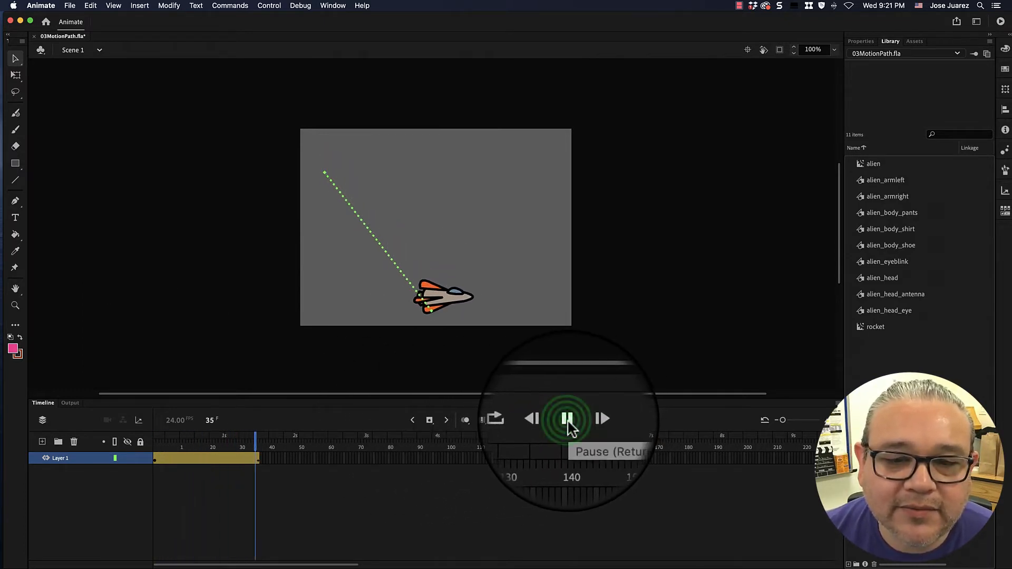
pyautogui.click(568, 422)
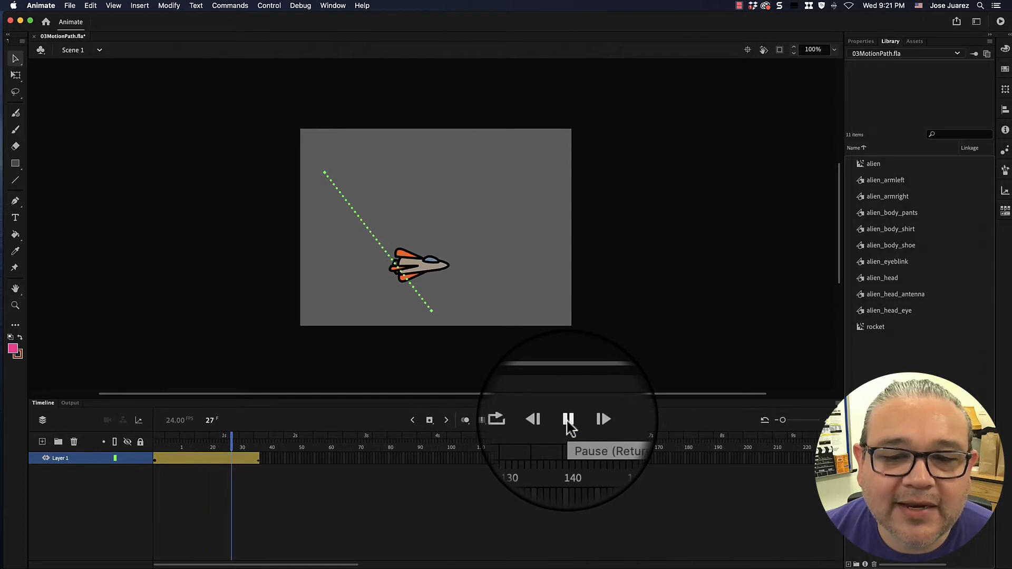
# Step: Bend the middle of the motion path toward the stage's upper right into a wide curve and play the animation
pyautogui.click(377, 242)
pyautogui.moveTo(377, 243); pyautogui.dragTo(451, 199)
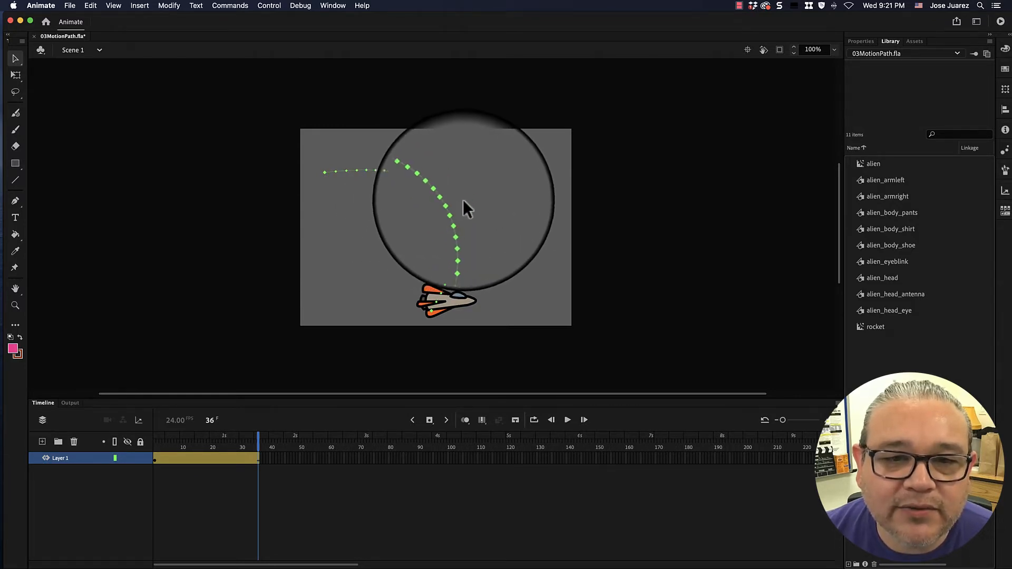
pyautogui.click(568, 421)
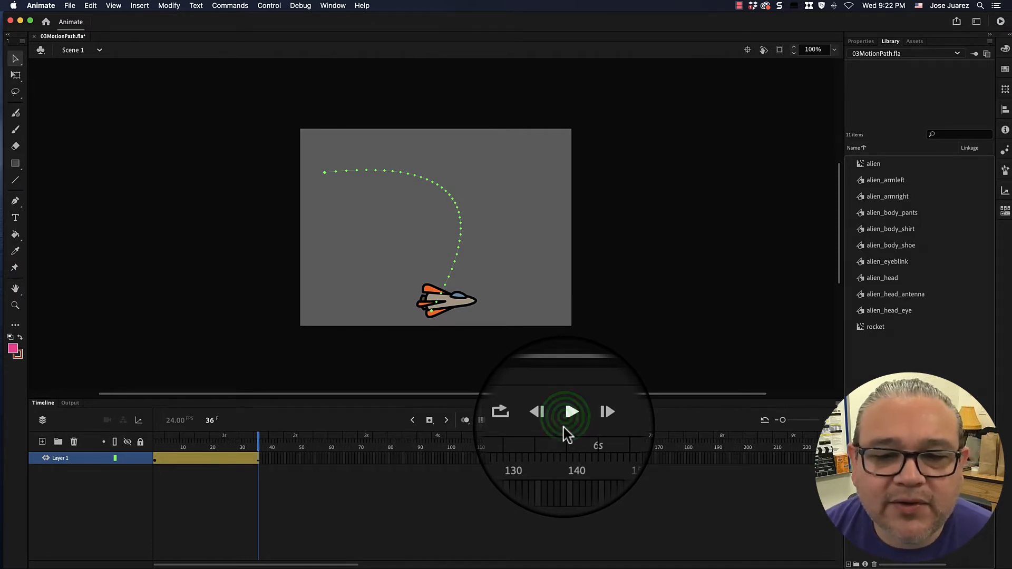
pyautogui.click(568, 421)
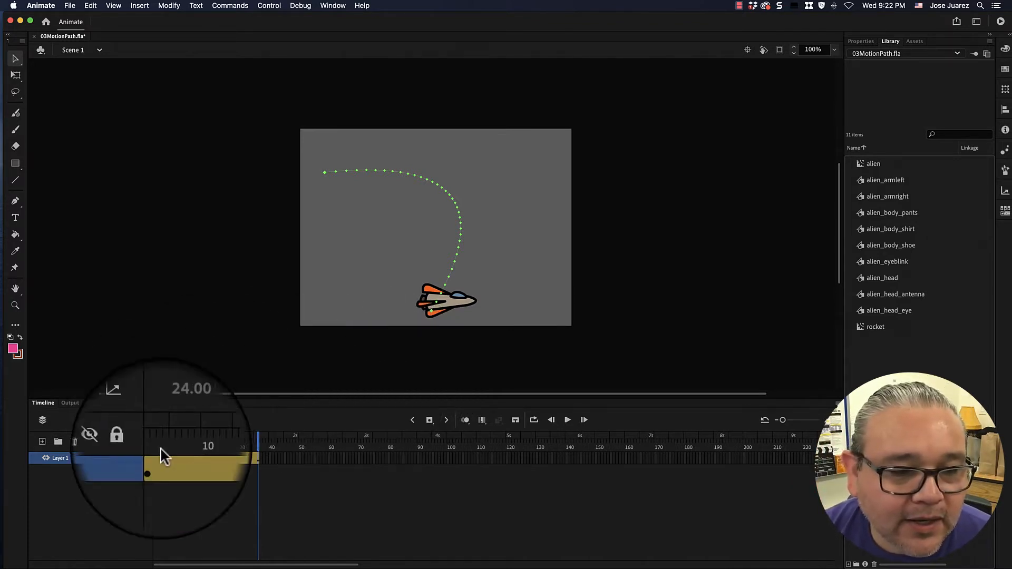
# Step: Scrub the playhead back to frame 1 and undo the curve to straighten the motion path with the Selection tool active
pyautogui.click(257, 456)
pyautogui.moveTo(257, 456); pyautogui.dragTo(149, 454)
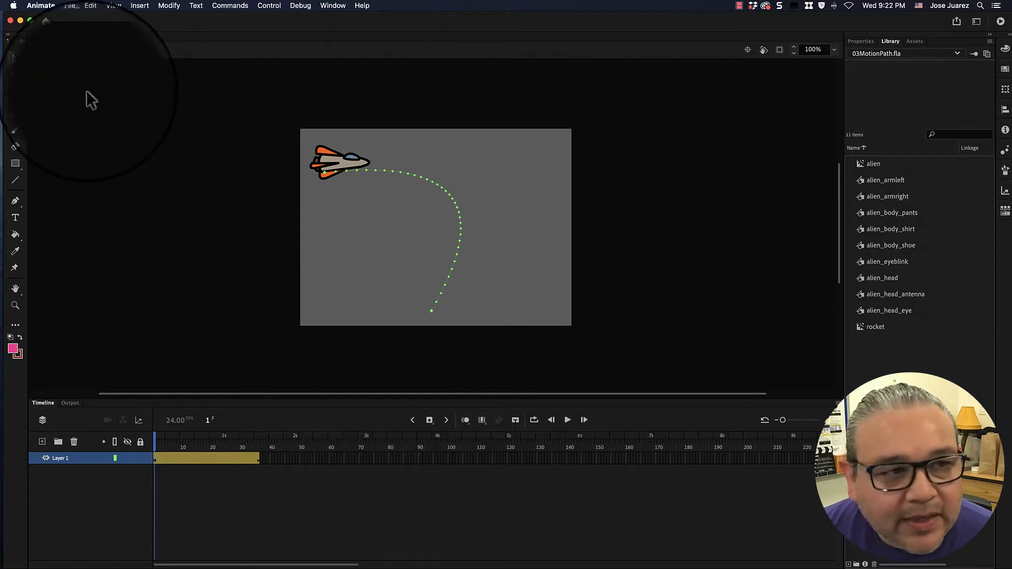
pyautogui.click(16, 59)
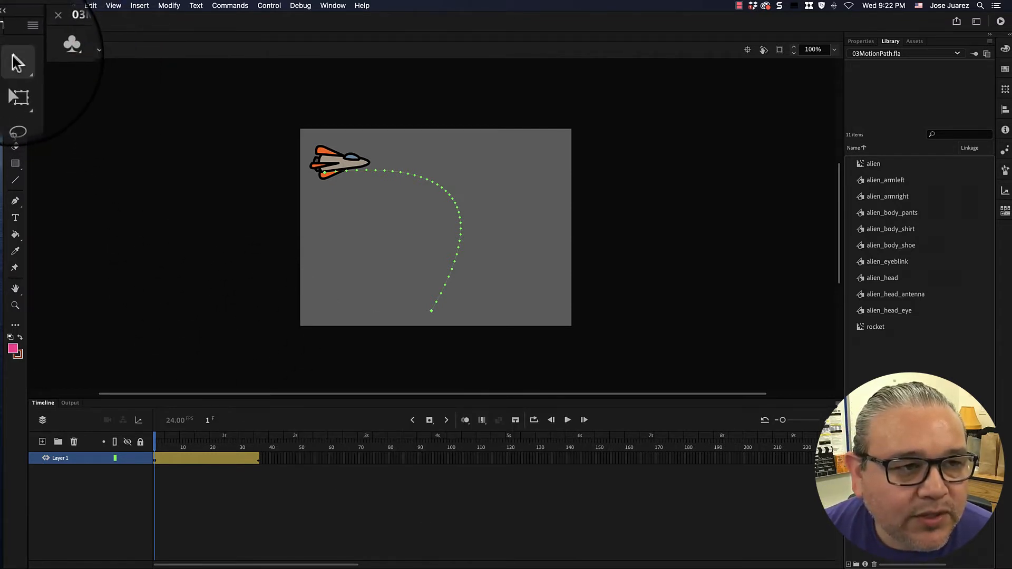
pyautogui.press('super+z')
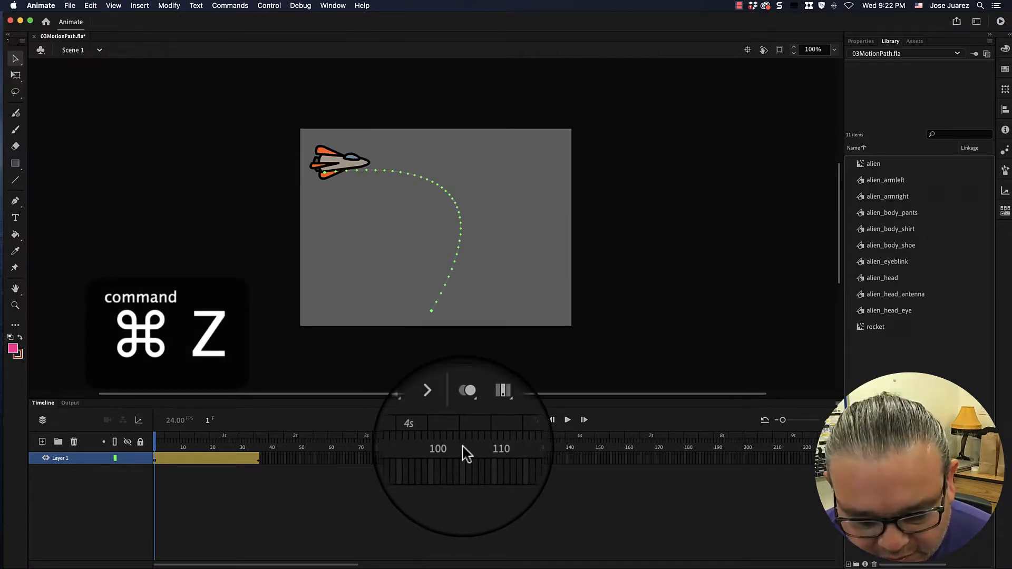
pyautogui.click(467, 453)
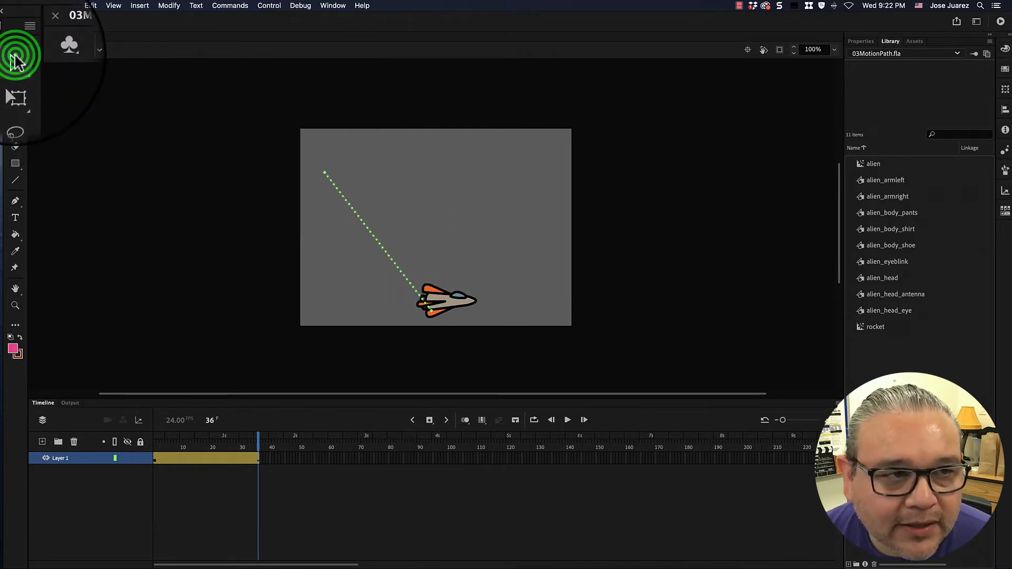
# Step: Select the whole straight motion path, move it to the stage's upper right edge without bending it, and play the animation
pyautogui.click(373, 238)
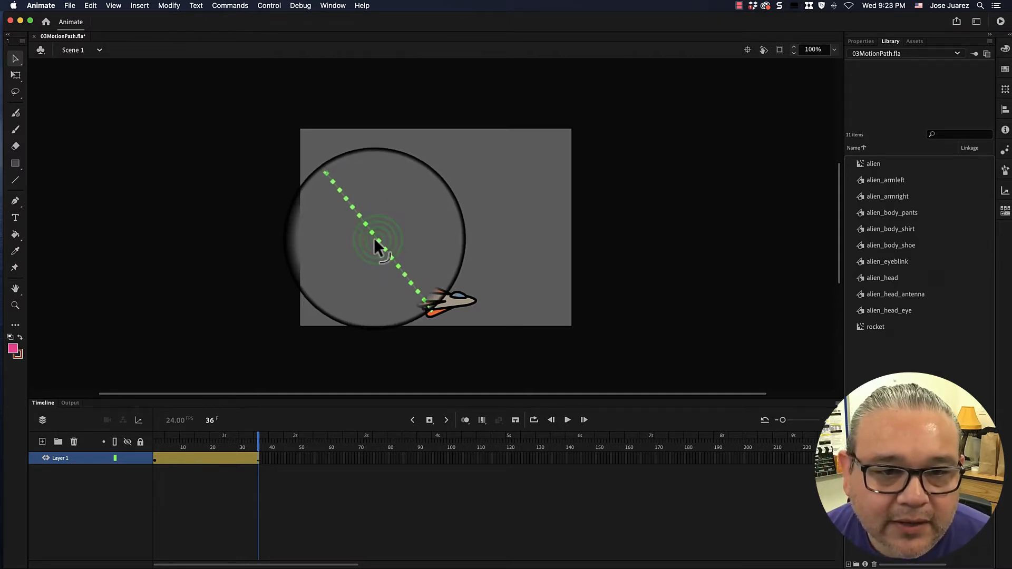
pyautogui.press('super+z')
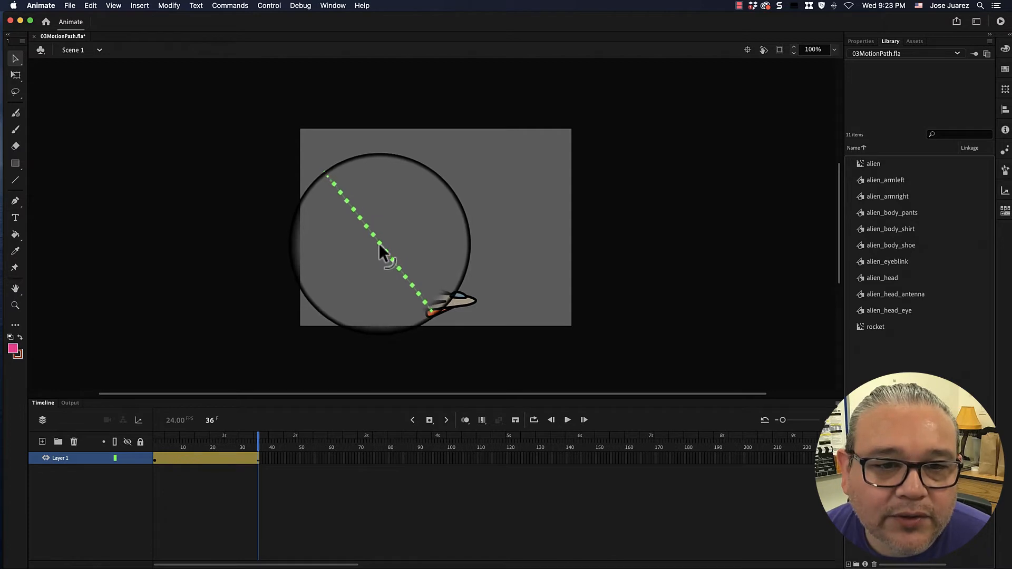
pyautogui.click(376, 240)
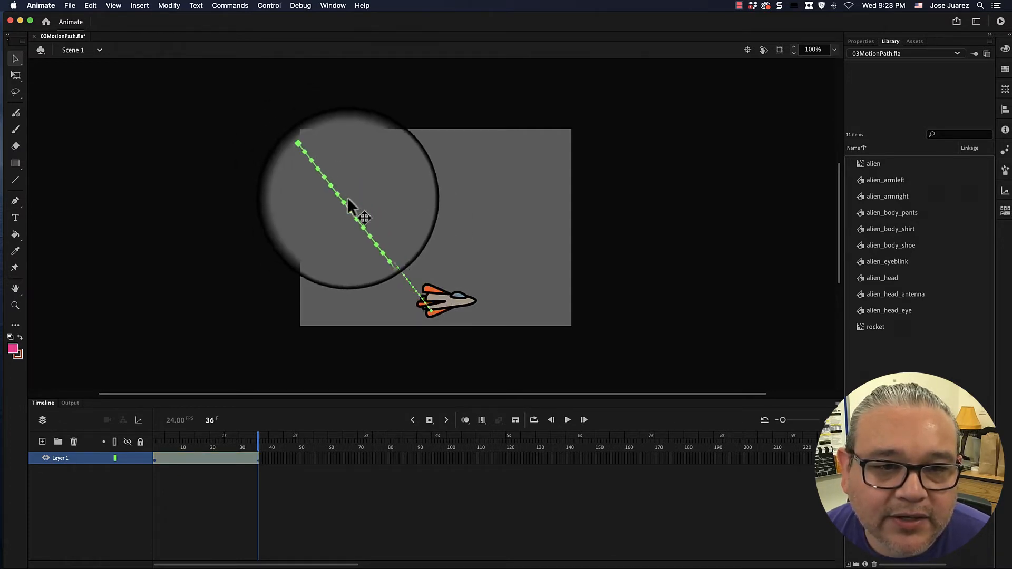
pyautogui.click(384, 251)
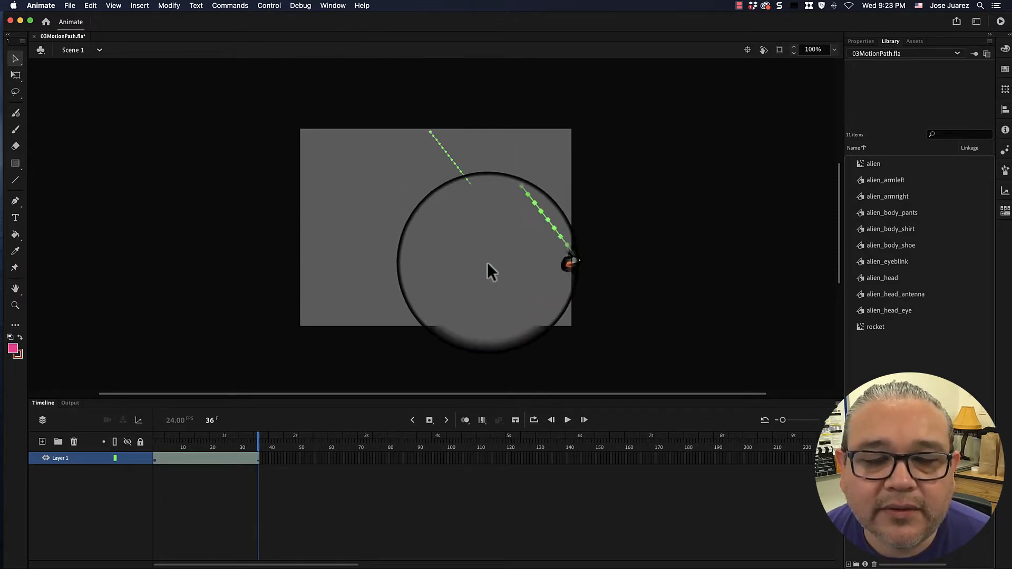
pyautogui.click(567, 420)
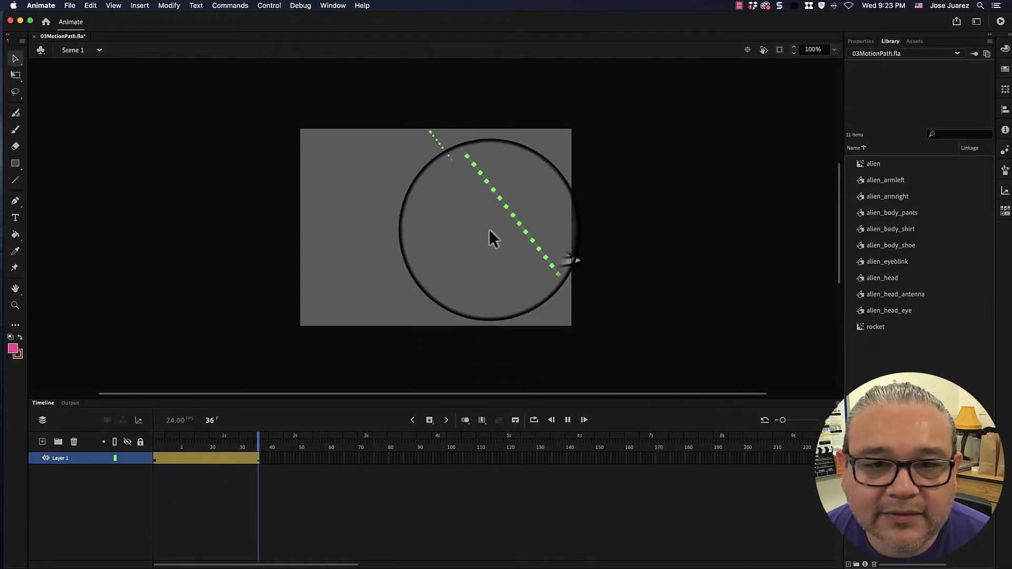
# Step: Move the whole motion path partly off the stage past its upper left corner and play the animation
pyautogui.click(482, 202)
pyautogui.moveTo(409, 202); pyautogui.dragTo(303, 142)
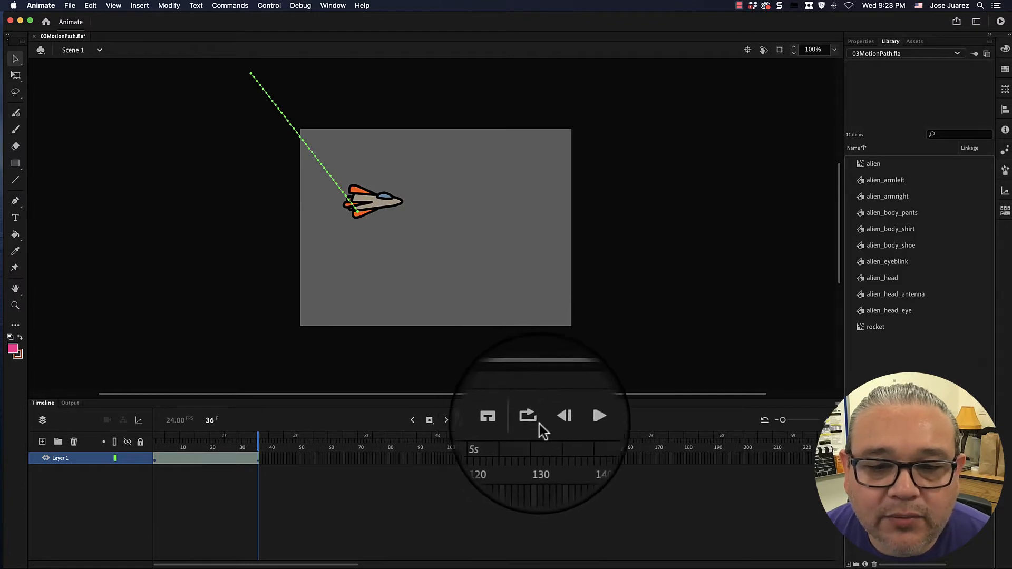
pyautogui.click(569, 421)
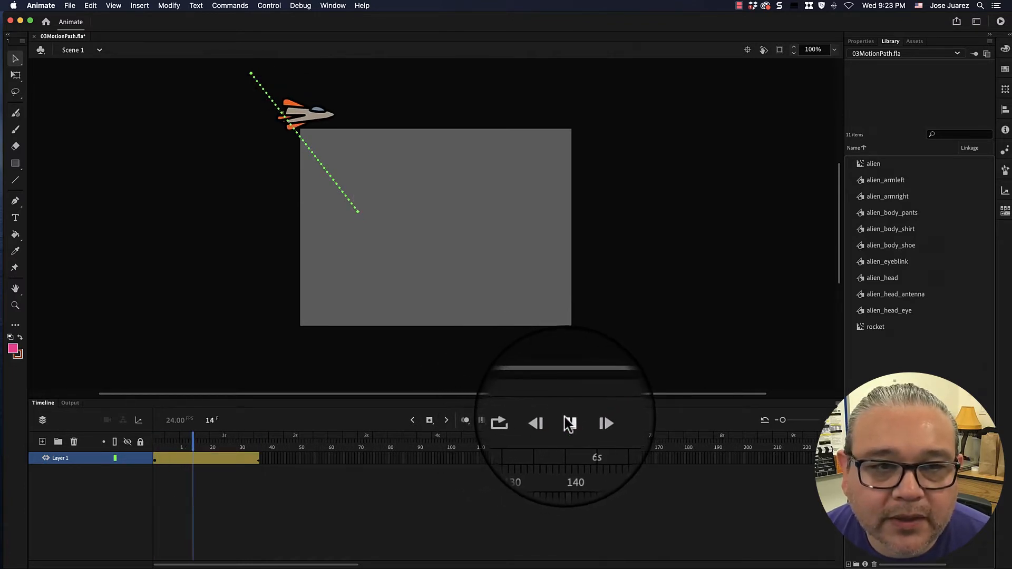
# Step: Move the whole motion path back inside the stage, starting near its upper left corner, and play the animation
pyautogui.click(300, 125)
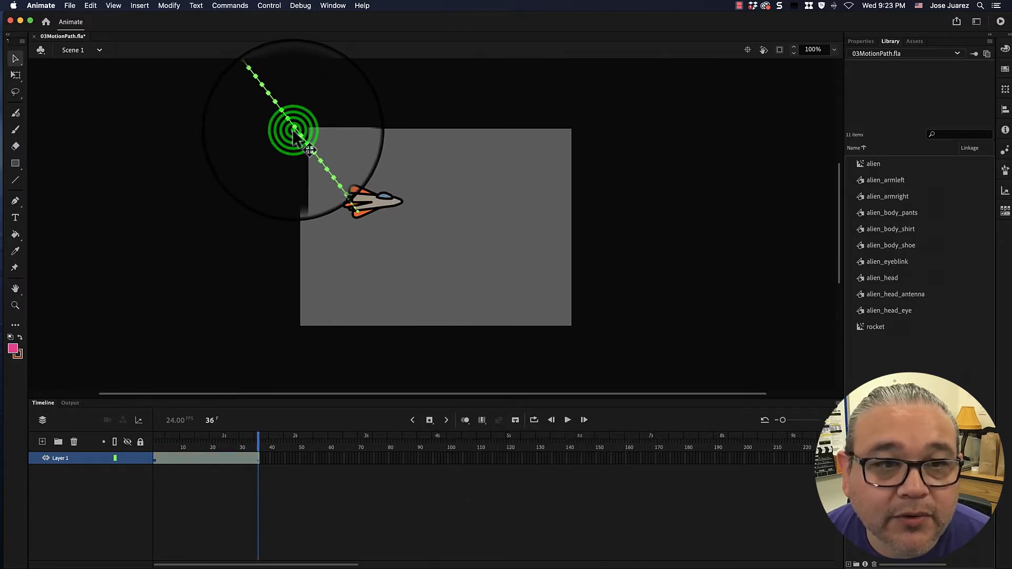
pyautogui.moveTo(300, 126); pyautogui.dragTo(374, 197)
pyautogui.click(568, 420)
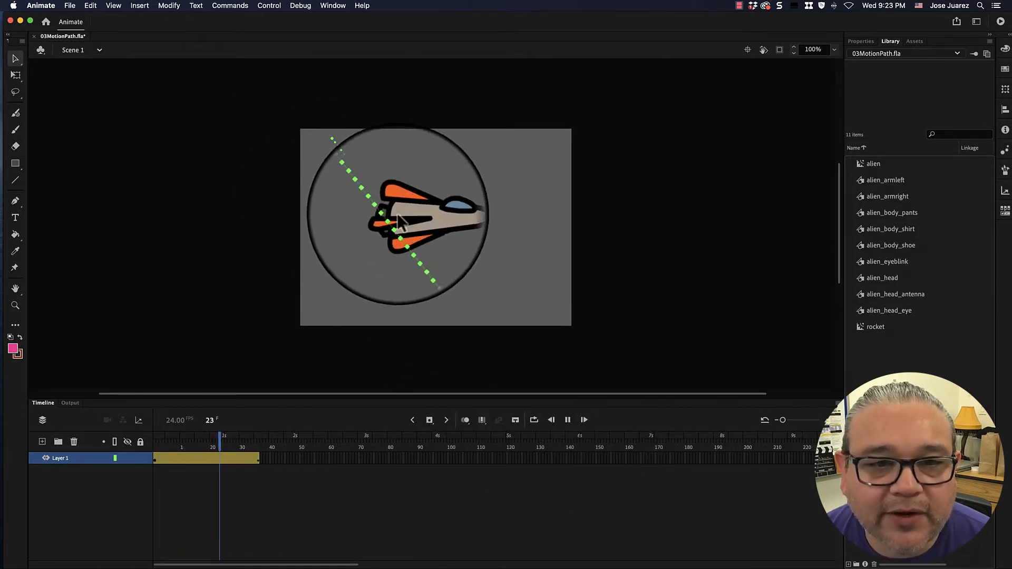
# Step: Lower the whole motion path so it ends at the stage's bottom edge and play the animation
pyautogui.click(387, 212)
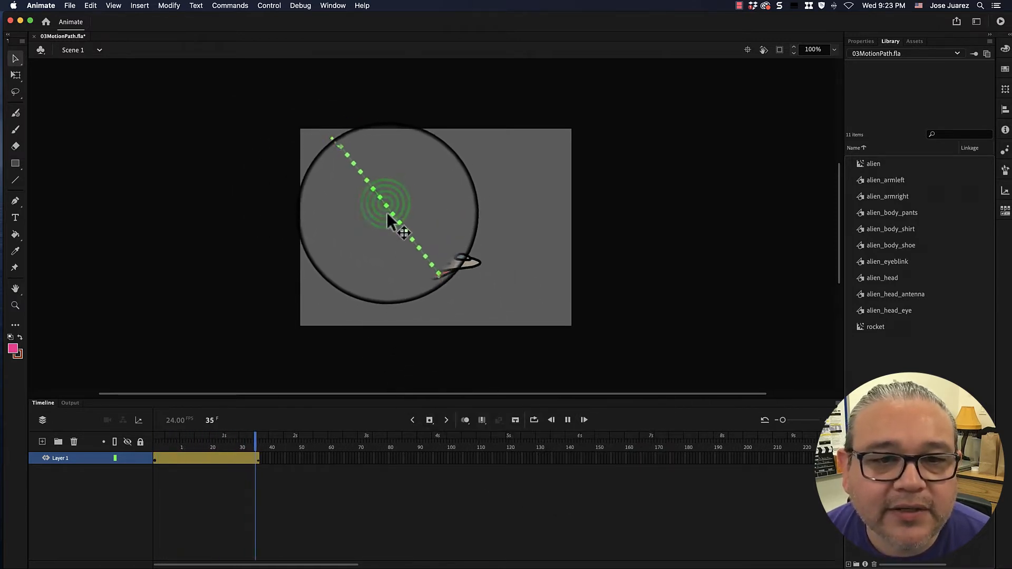
pyautogui.click(383, 261)
pyautogui.click(568, 420)
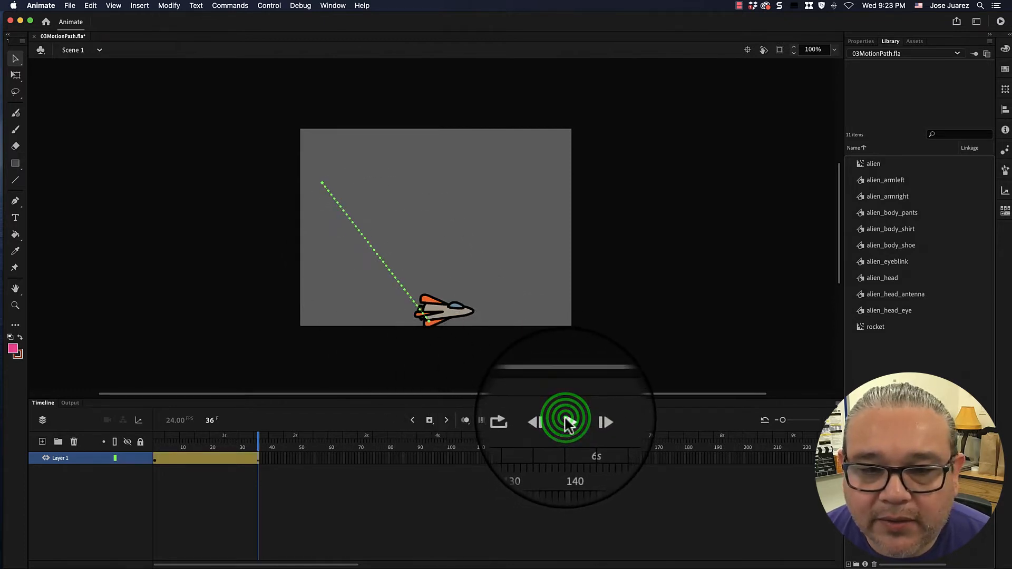
# Step: Move the whole motion path up and right so it starts just above the stage's top edge, and play the animation
pyautogui.click(381, 258)
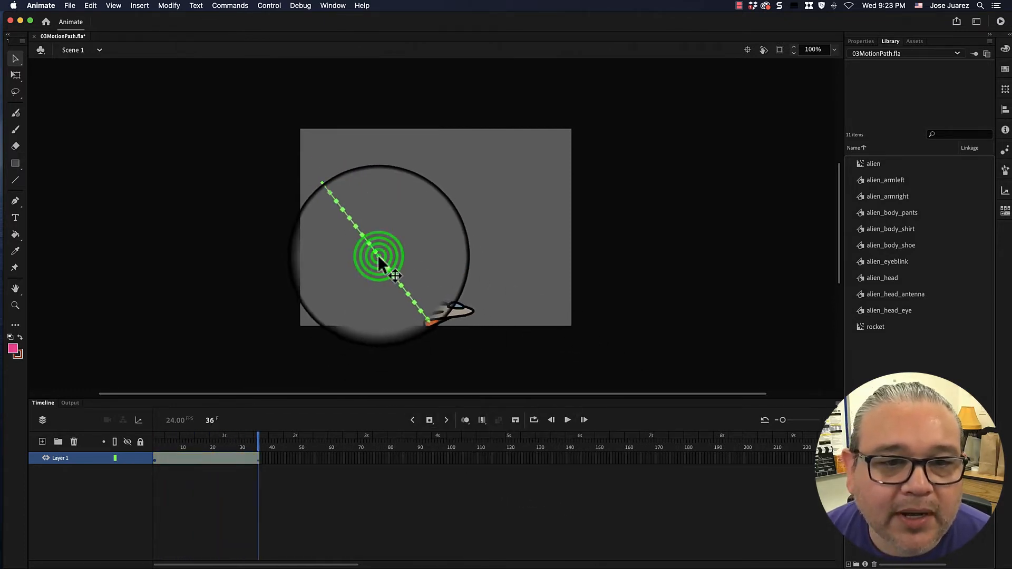
pyautogui.moveTo(380, 258); pyautogui.dragTo(441, 186)
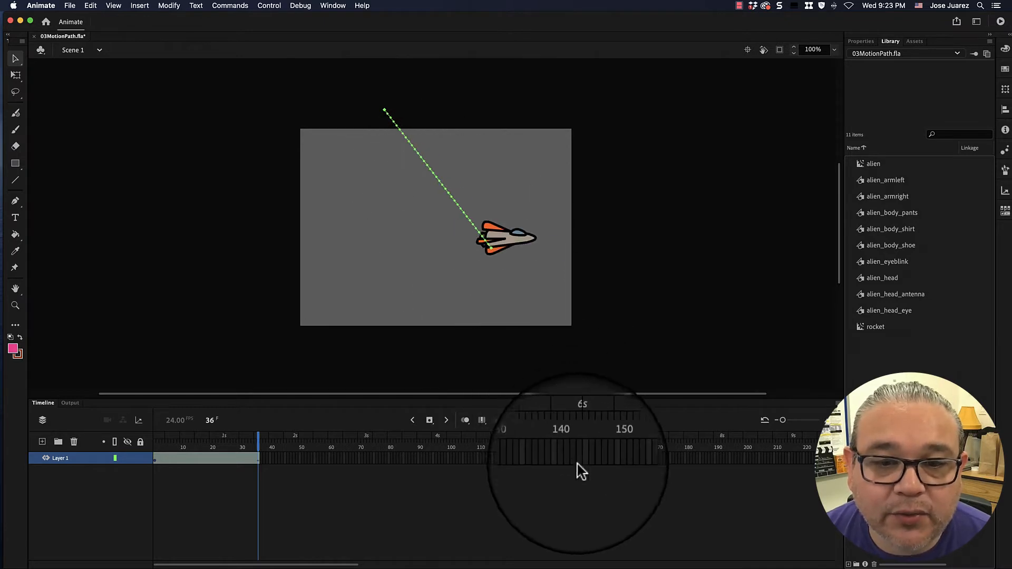
pyautogui.click(568, 420)
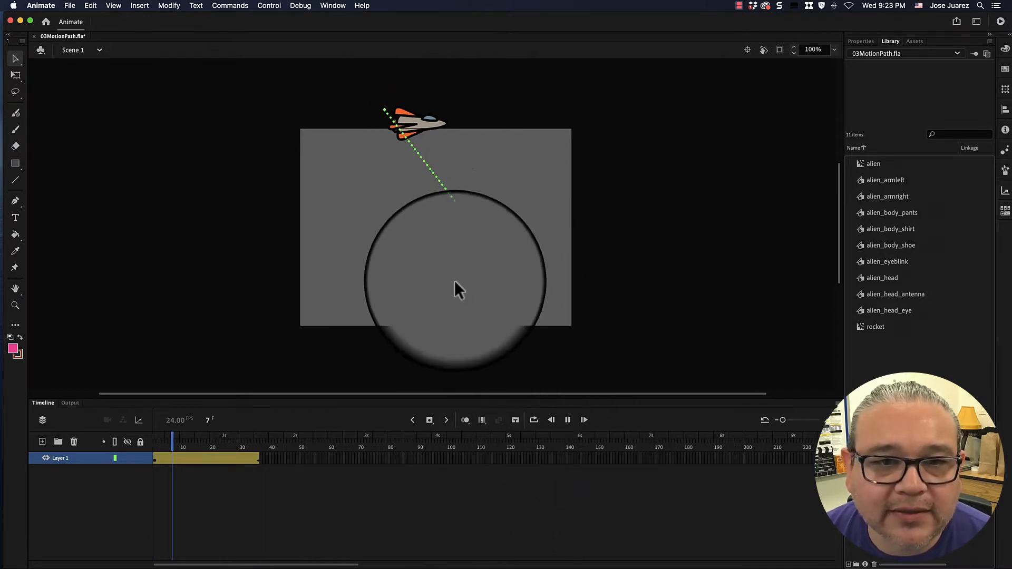
# Step: Shift the whole motion path further right so it ends near the stage's right edge, keeping the path selected
pyautogui.click(444, 185)
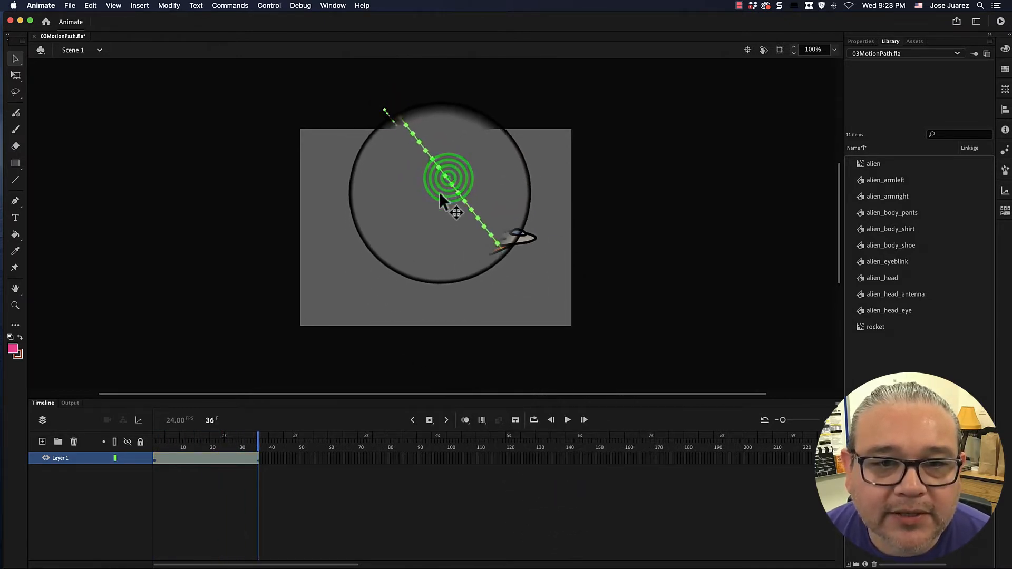
pyautogui.moveTo(445, 193); pyautogui.dragTo(502, 210)
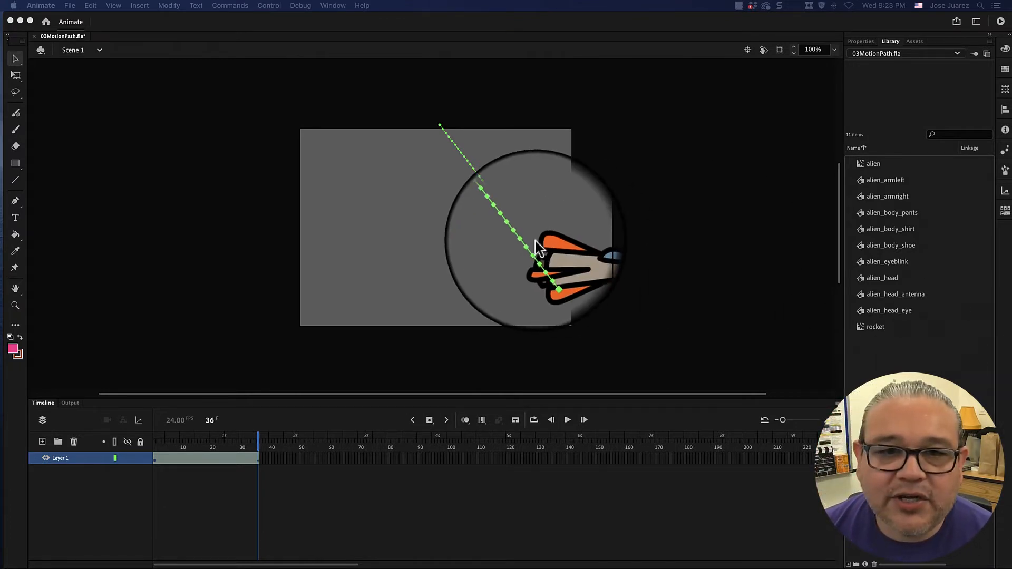
pyautogui.click(499, 205)
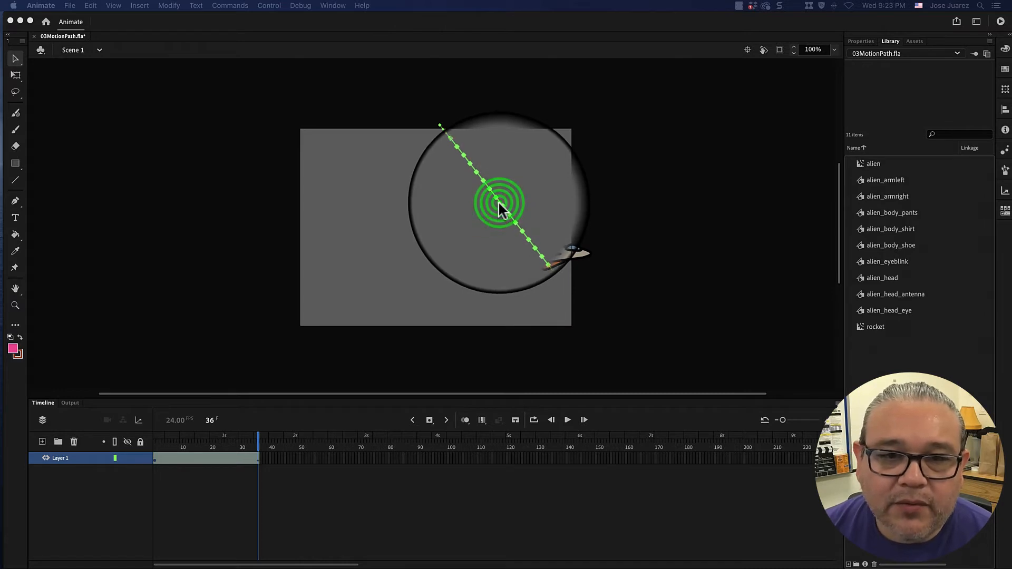
# Step: Move the whole motion path left so it starts just inside the stage's upper left area, and play the animation
pyautogui.click(423, 209)
pyautogui.click(496, 177)
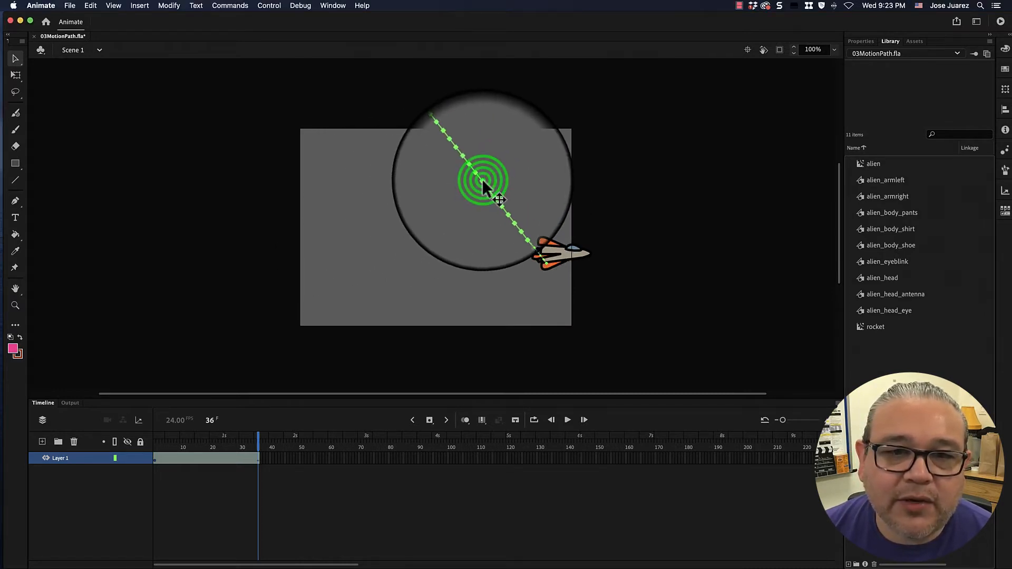
pyautogui.moveTo(482, 180); pyautogui.dragTo(384, 192)
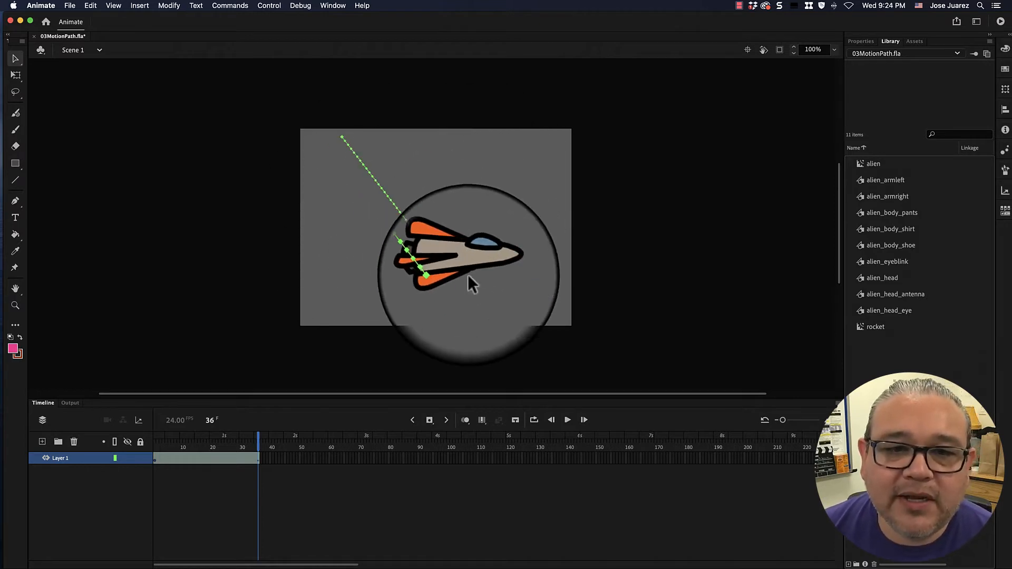
pyautogui.click(569, 419)
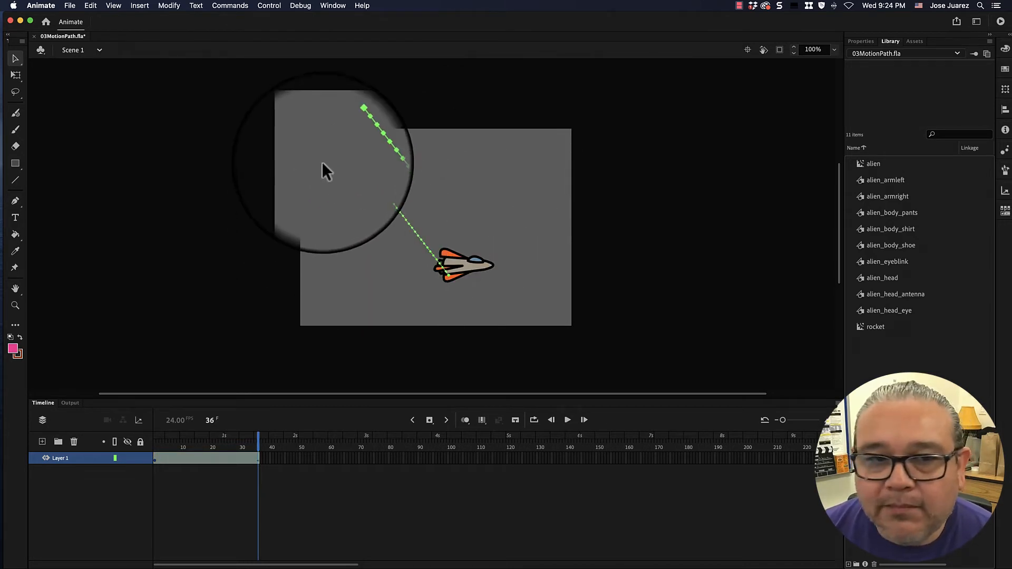
# Step: With the Free Transform tool, stretch the motion path vertically about its centre so it starts above the stage and ends near its bottom edge
pyautogui.click(18, 79)
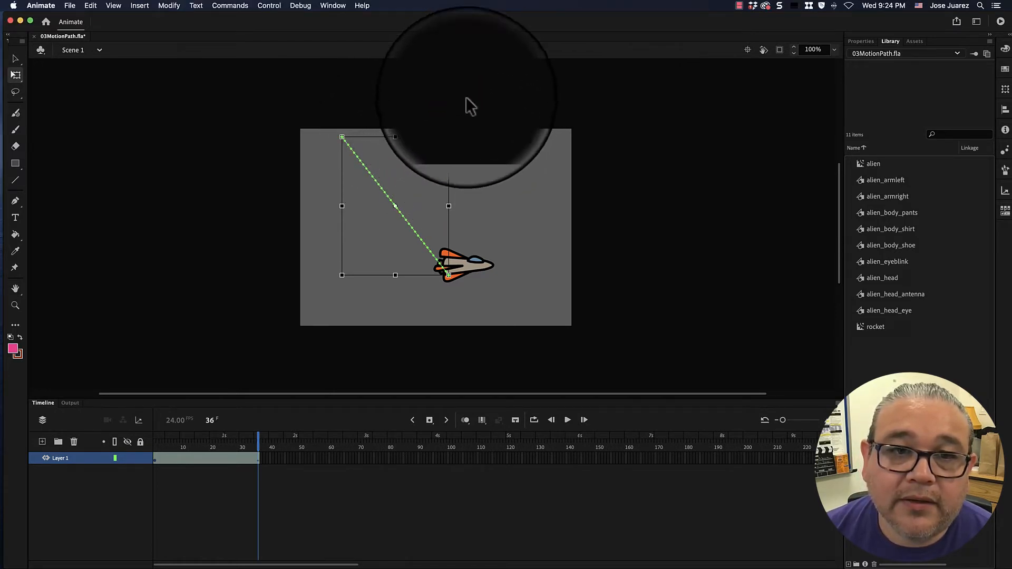
pyautogui.click(396, 275)
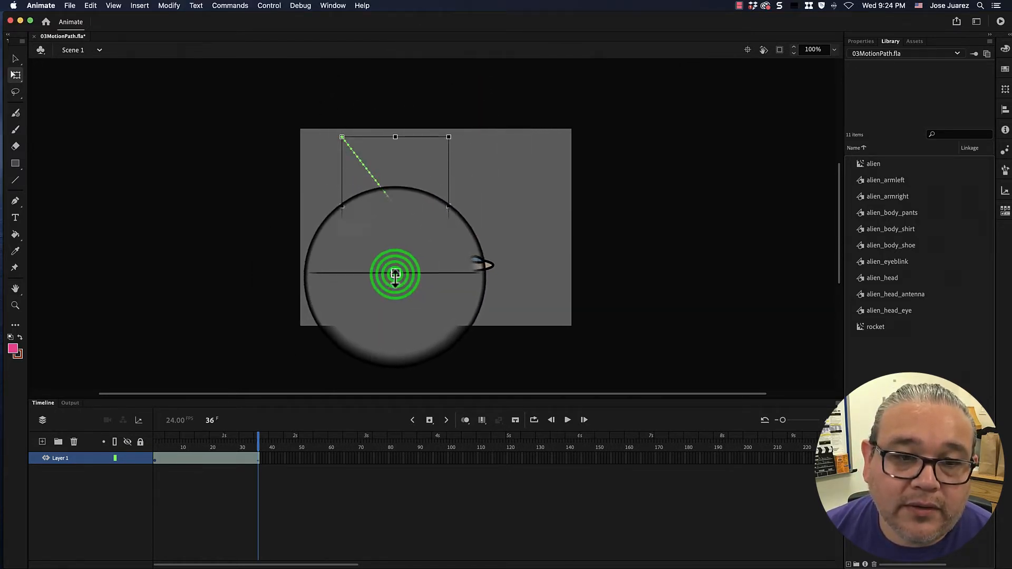
pyautogui.moveTo(396, 274); pyautogui.dragTo(396, 312)
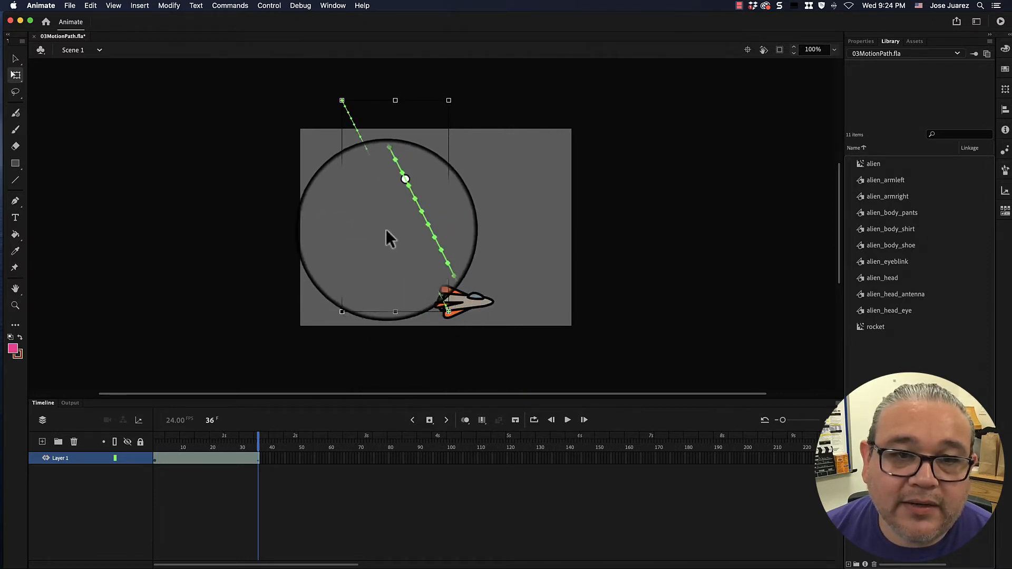
# Step: Widen the motion path about its centre so it starts left of the stage and ends near its lower right corner, and play the animation
pyautogui.click(342, 206)
pyautogui.moveTo(342, 206); pyautogui.dragTo(254, 206)
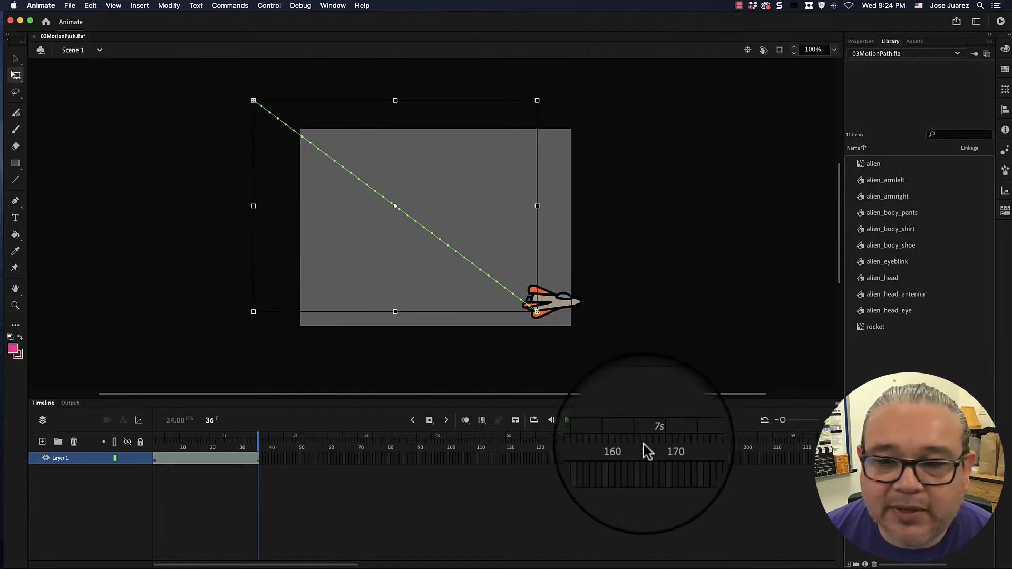
pyautogui.click(568, 420)
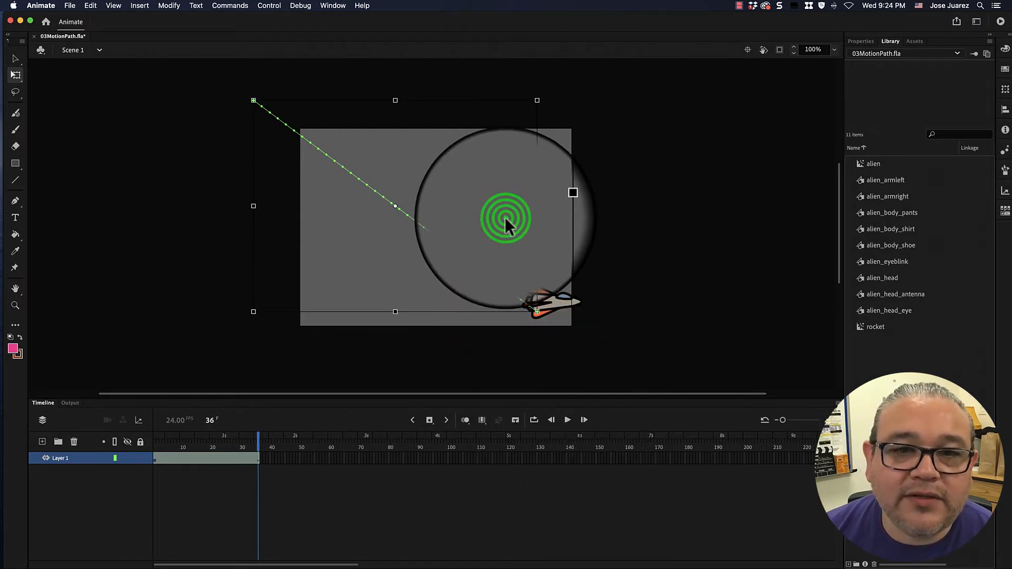
# Step: Move the whole motion path right and slightly down so it starts just above the stage's upper left corner, and play the animation
pyautogui.moveTo(505, 217); pyautogui.dragTo(533, 213)
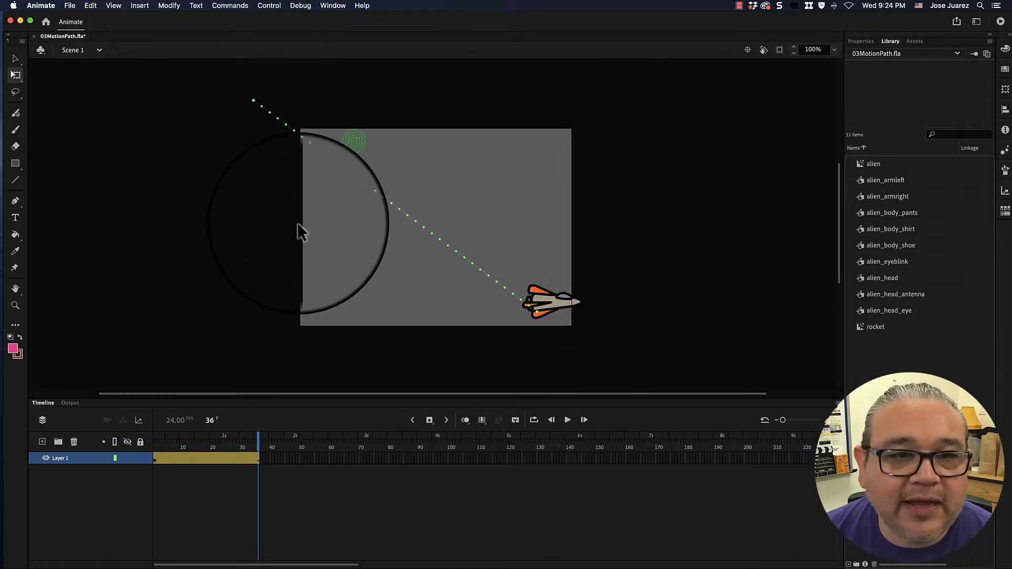
pyautogui.click(355, 141)
pyautogui.click(350, 172)
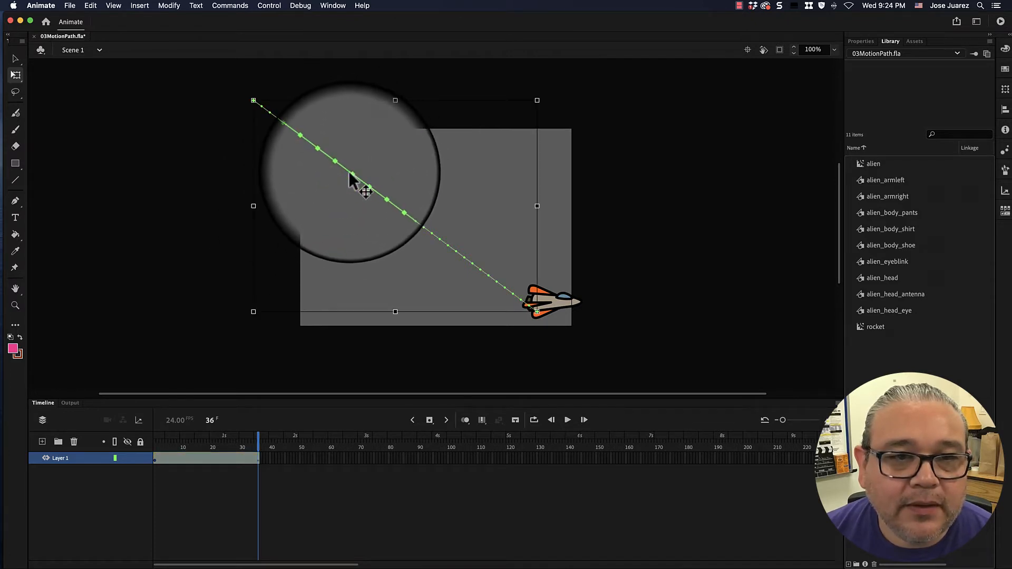
pyautogui.click(355, 180)
pyautogui.moveTo(354, 179); pyautogui.dragTo(405, 192)
pyautogui.click(568, 420)
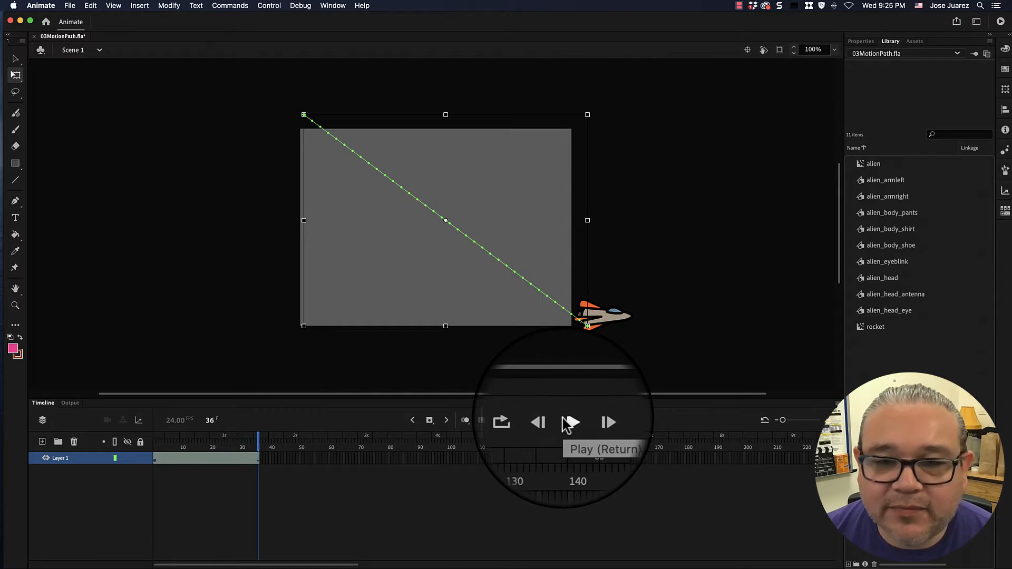
# Step: Shrink the motion path about its centre and rotate it so it climbs from the stage's lower left to its upper right
pyautogui.click(303, 114)
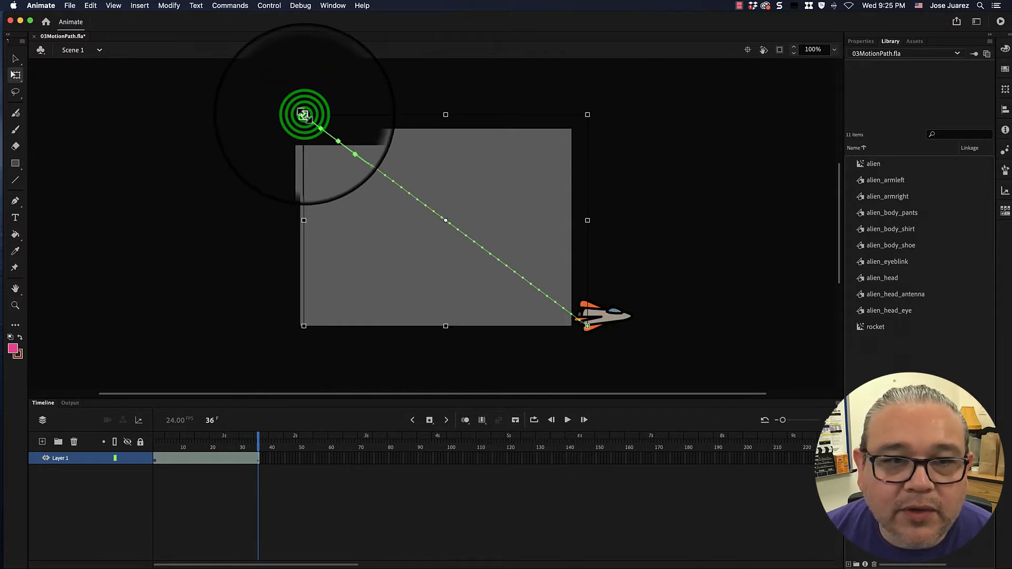
pyautogui.moveTo(303, 115); pyautogui.dragTo(355, 156)
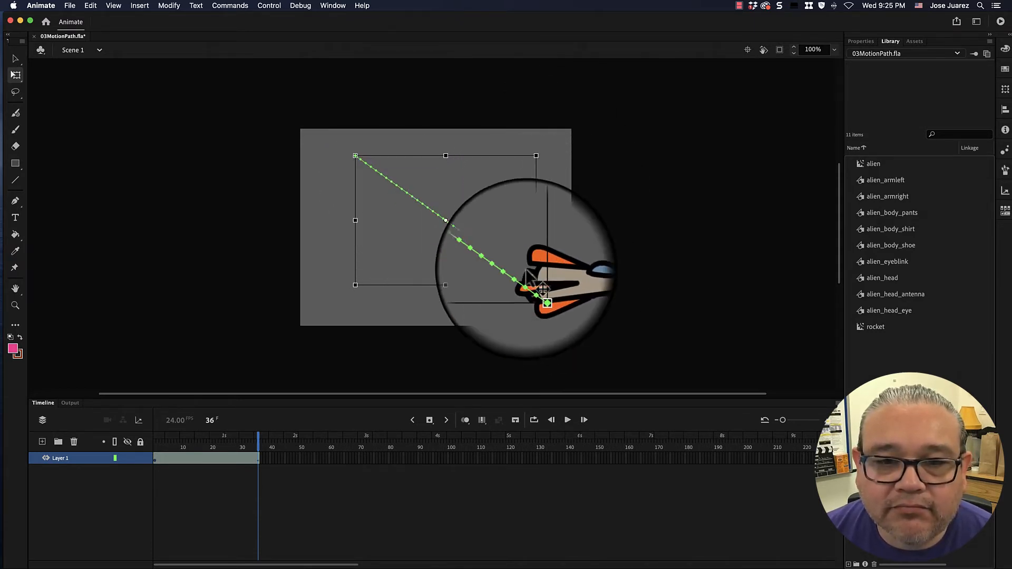
pyautogui.moveTo(543, 154); pyautogui.dragTo(383, 121)
# Step: Move the rotated motion path straight down so it starts at the stage's bottom edge, and play the animation
pyautogui.click(485, 198)
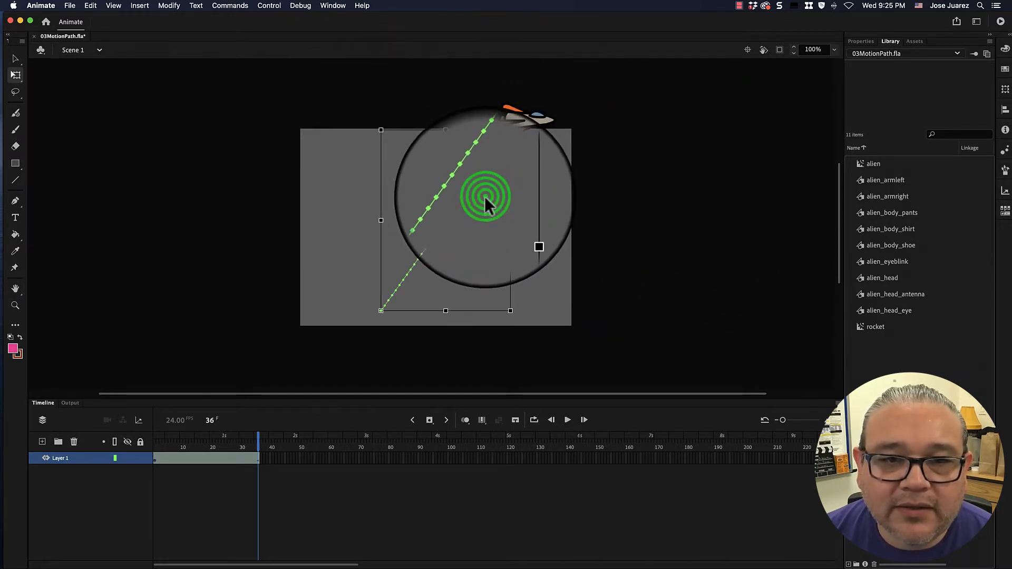
pyautogui.moveTo(484, 206); pyautogui.dragTo(421, 329)
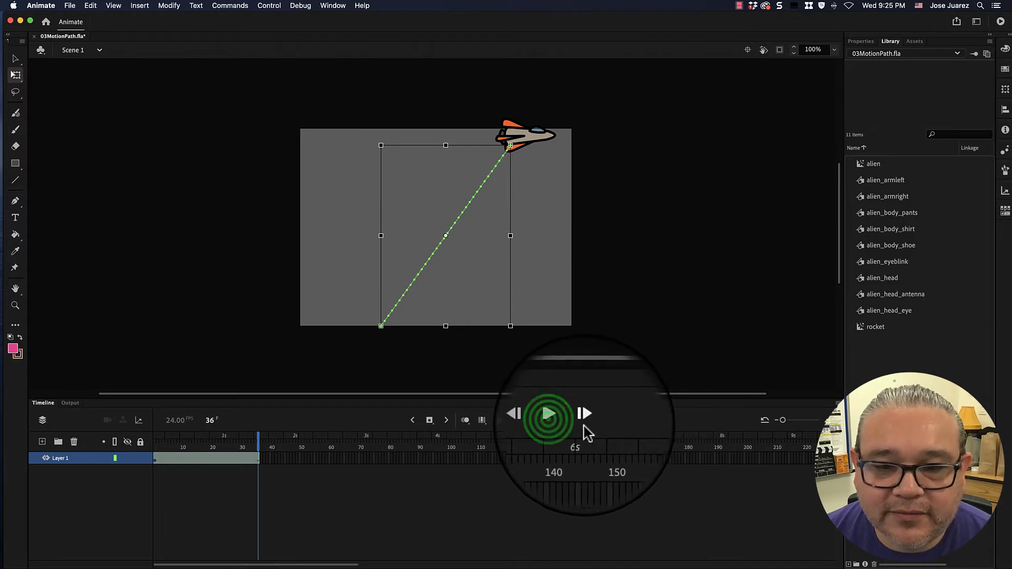
pyautogui.click(569, 419)
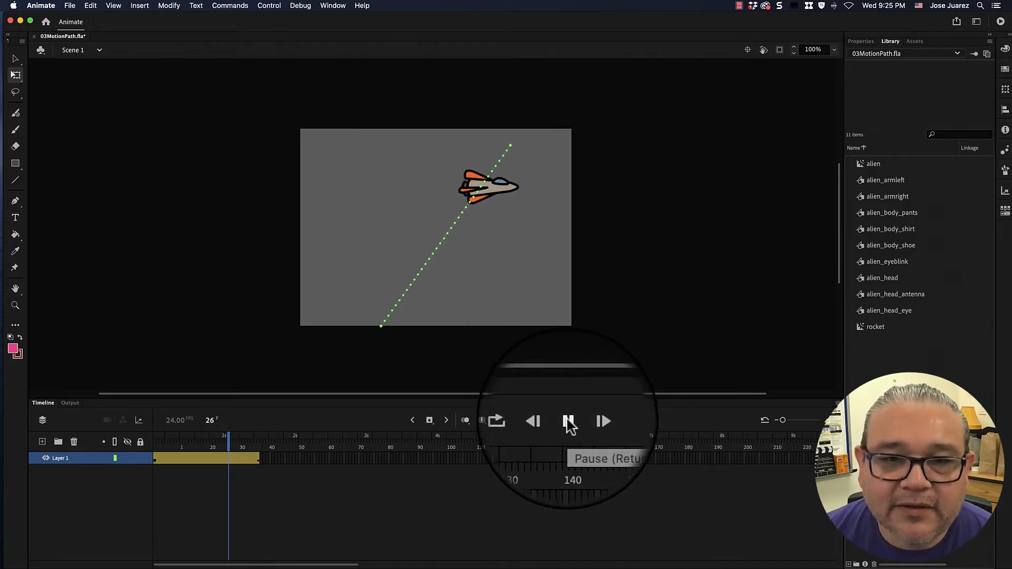
pyautogui.click(569, 419)
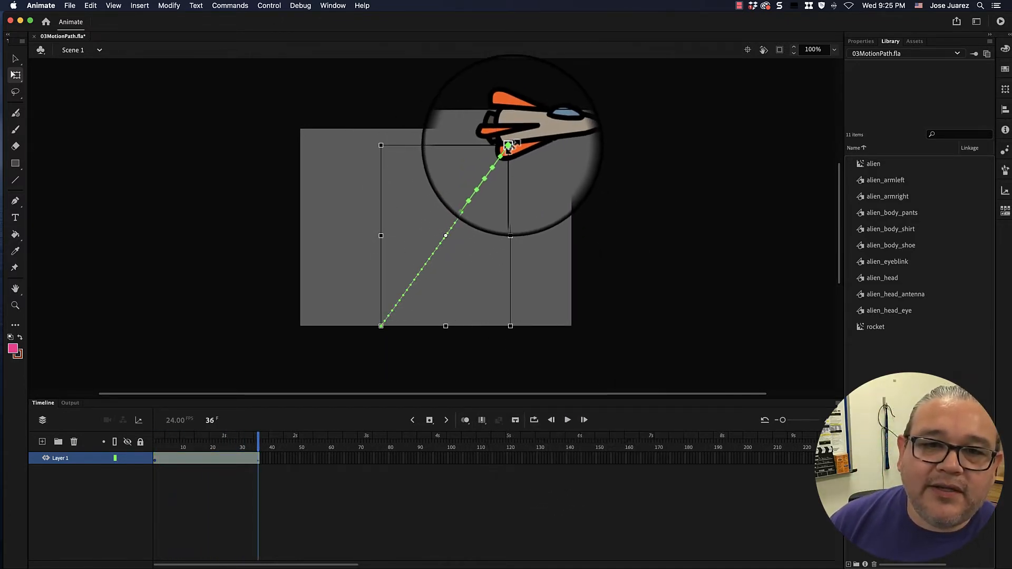
# Step: Reselect the motion path with the Free Transform tool, rotate it to a steep, nearly vertical angle, and play the animation
pyautogui.click(381, 140)
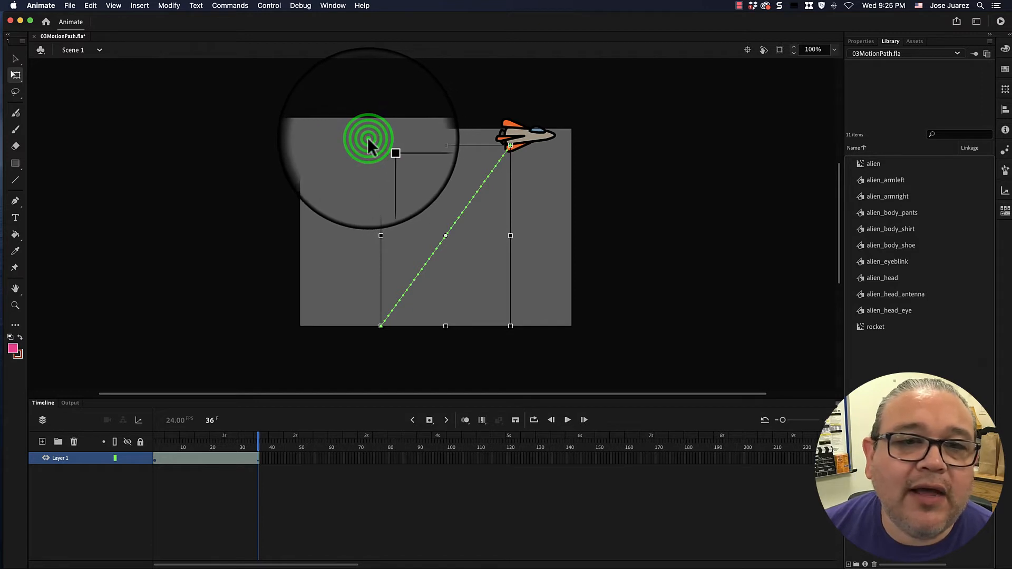
pyautogui.click(369, 141)
pyautogui.click(433, 147)
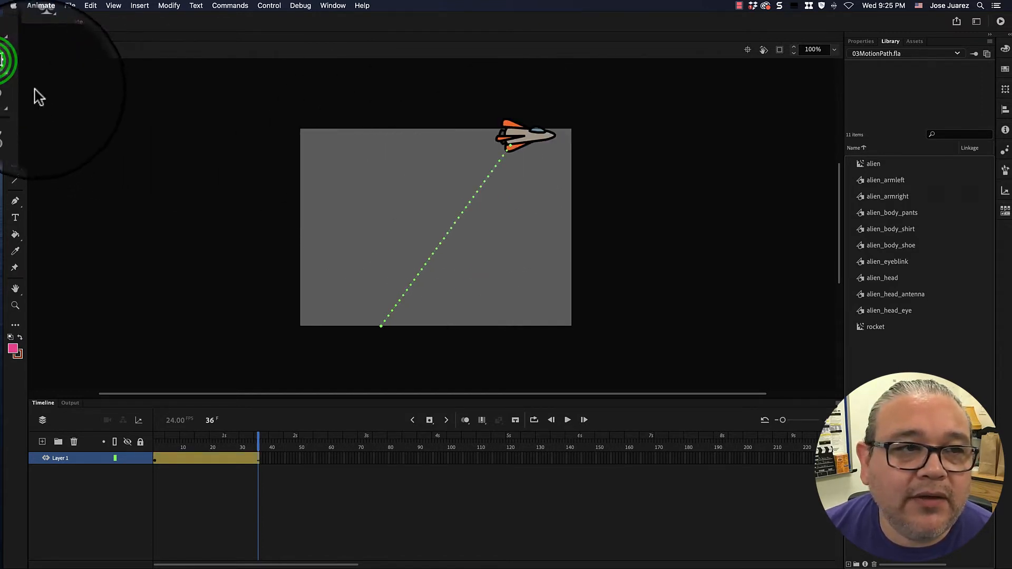
pyautogui.click(15, 76)
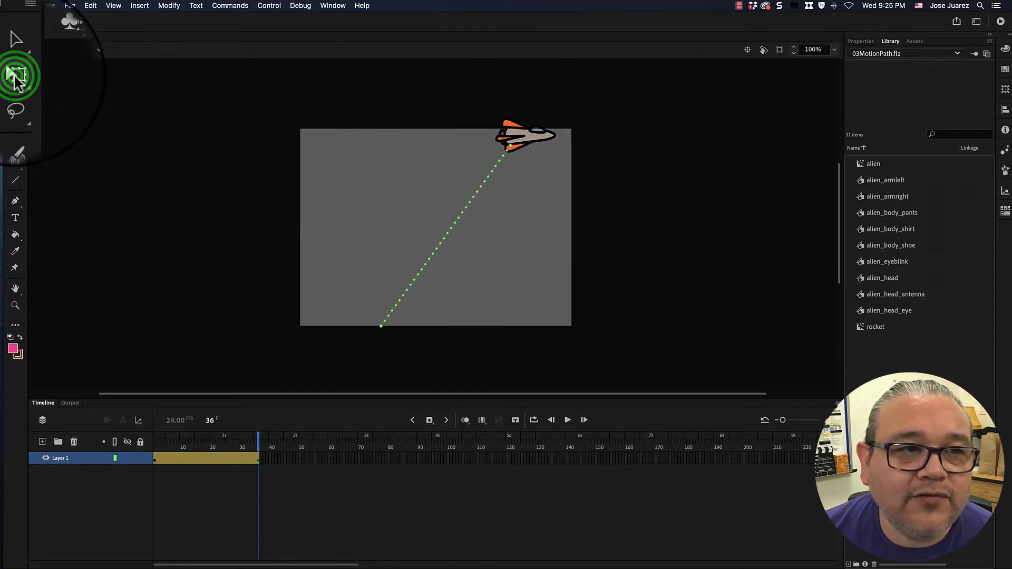
pyautogui.click(444, 233)
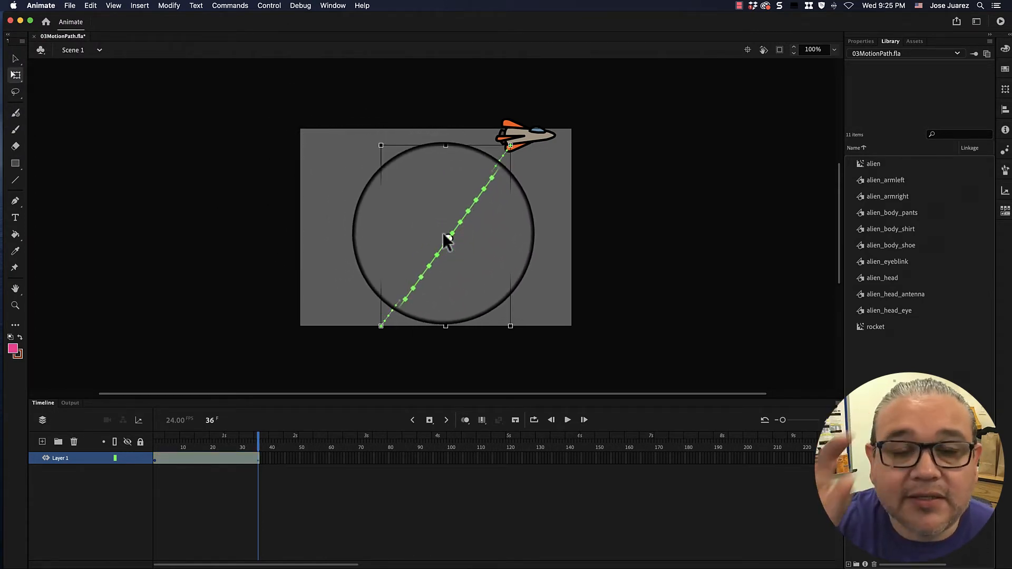
pyautogui.click(381, 145)
pyautogui.moveTo(381, 145); pyautogui.dragTo(344, 180)
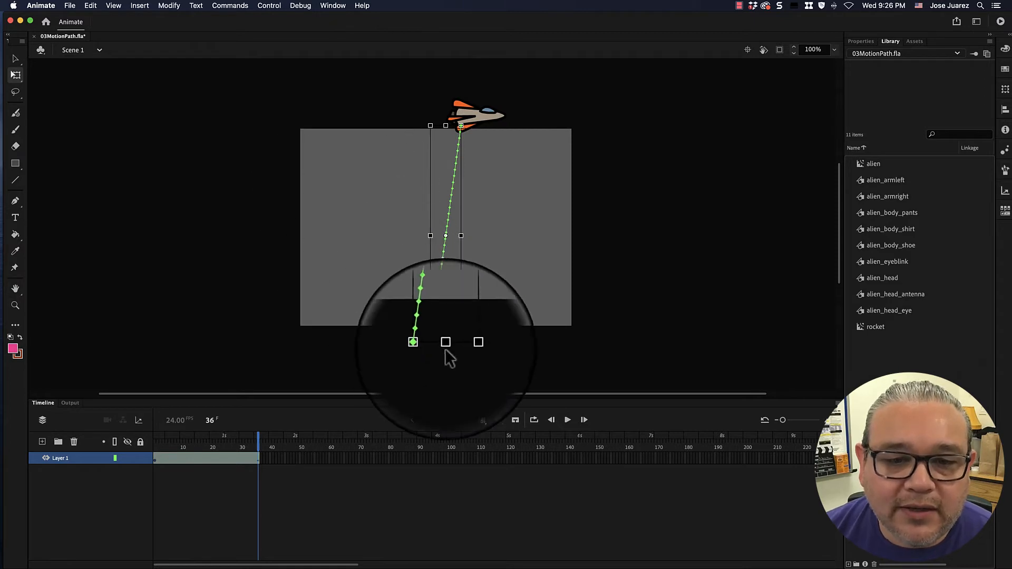
pyautogui.click(567, 420)
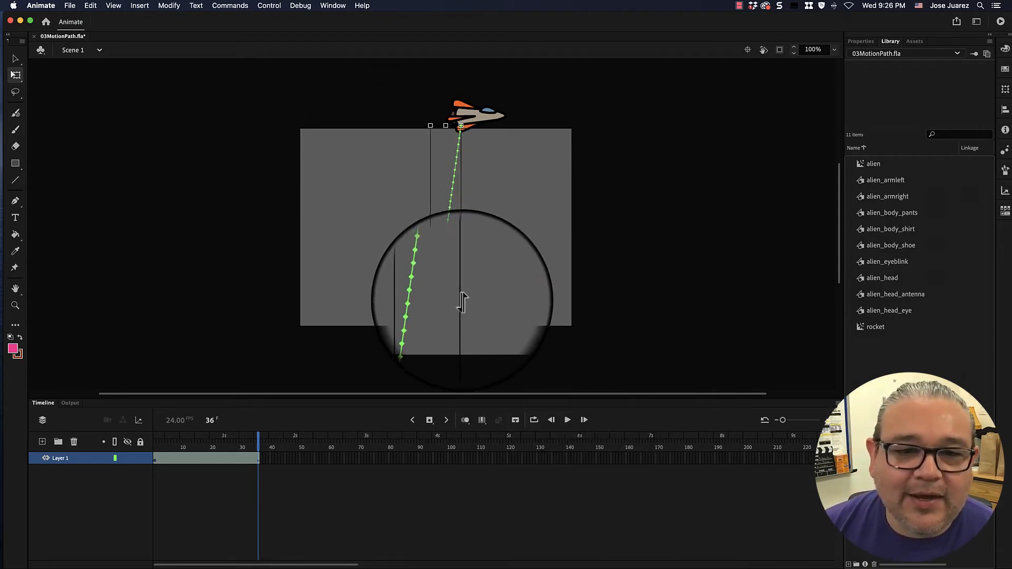
# Step: Rotate the motion path in small increments until it runs vertically through the stage's centre, and play the animation
pyautogui.click(425, 119)
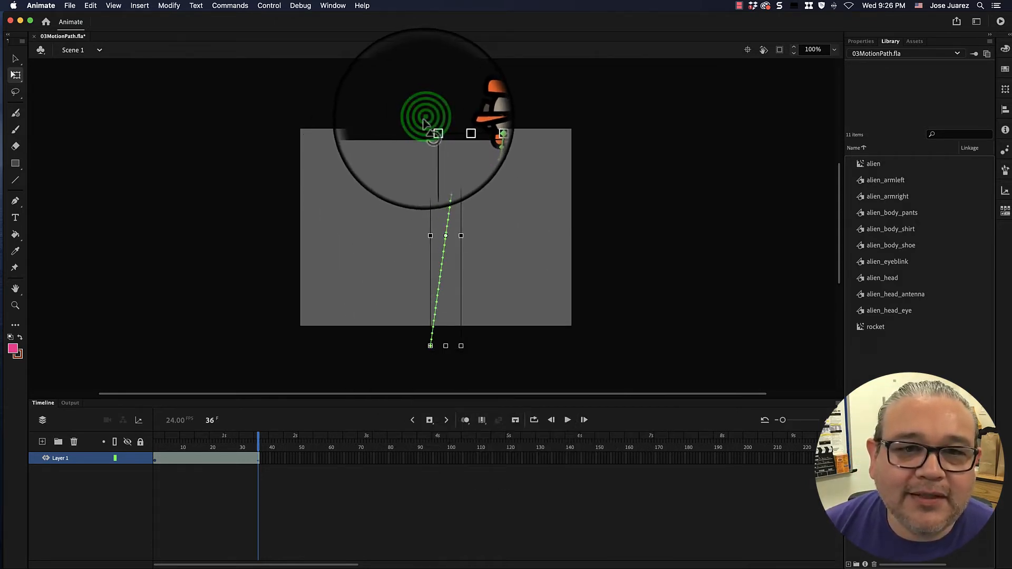
pyautogui.moveTo(424, 119); pyautogui.dragTo(423, 121)
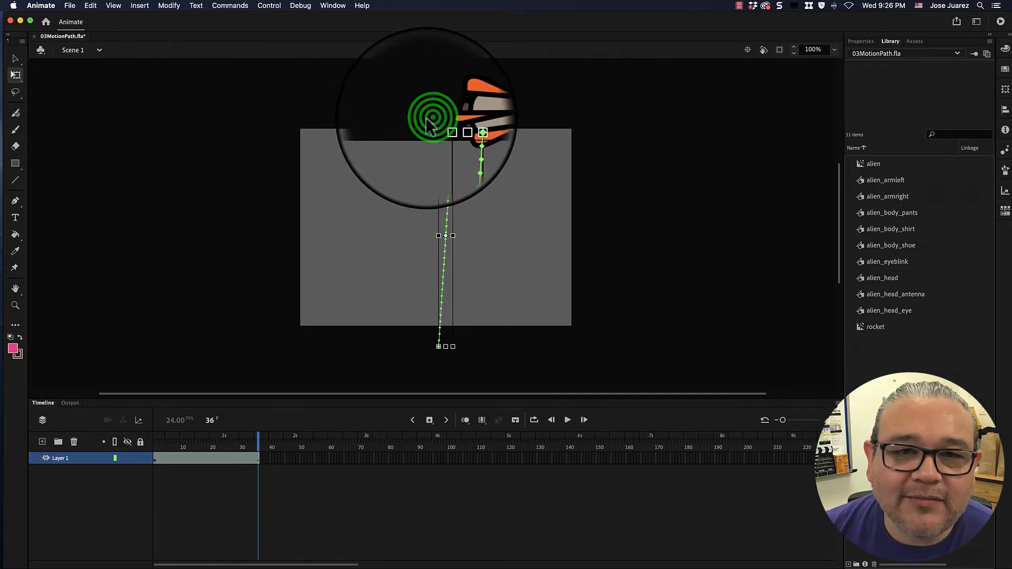
pyautogui.click(439, 125)
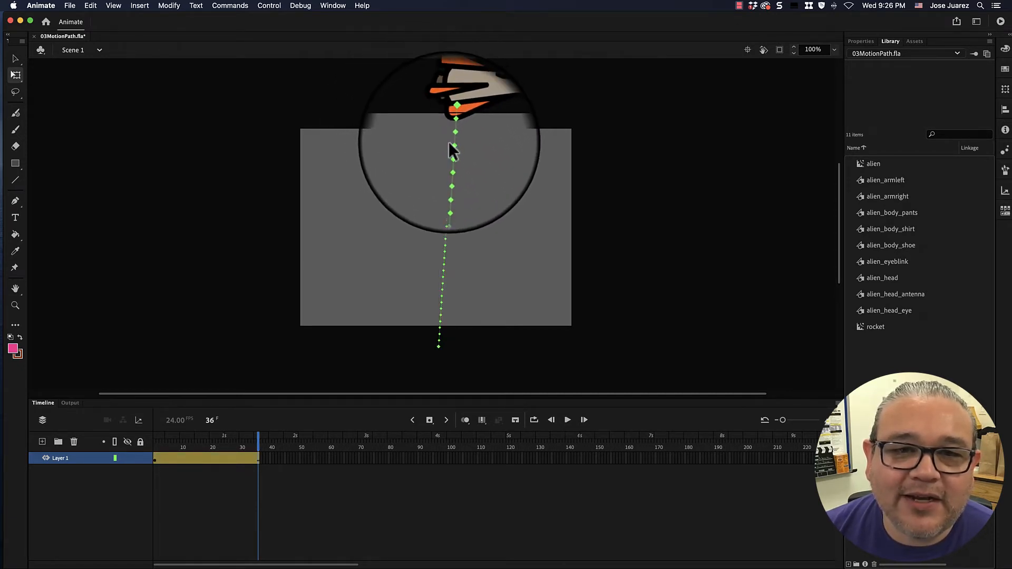
pyautogui.click(450, 142)
pyautogui.click(451, 141)
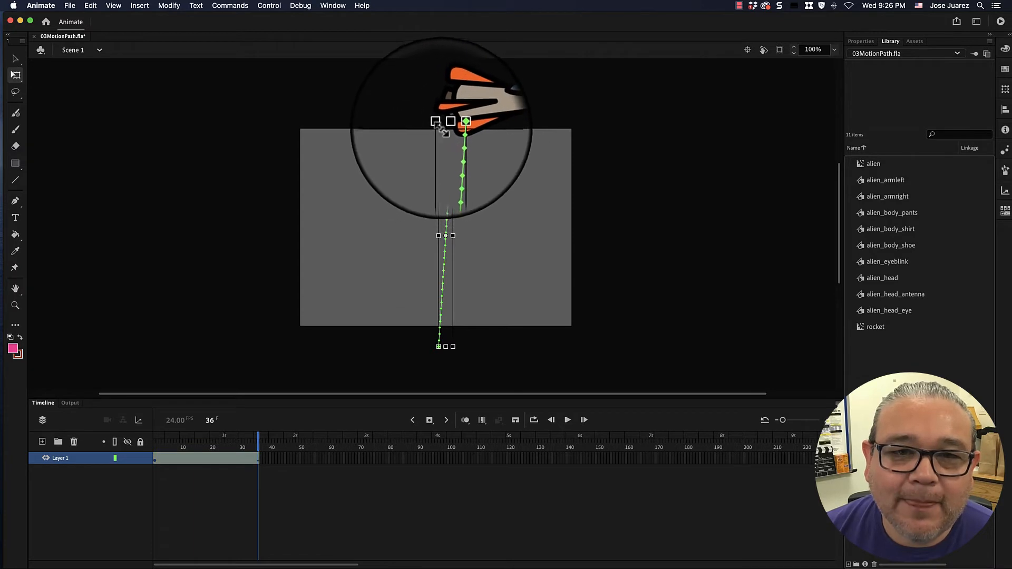
pyautogui.moveTo(433, 121); pyautogui.dragTo(428, 125)
pyautogui.click(567, 420)
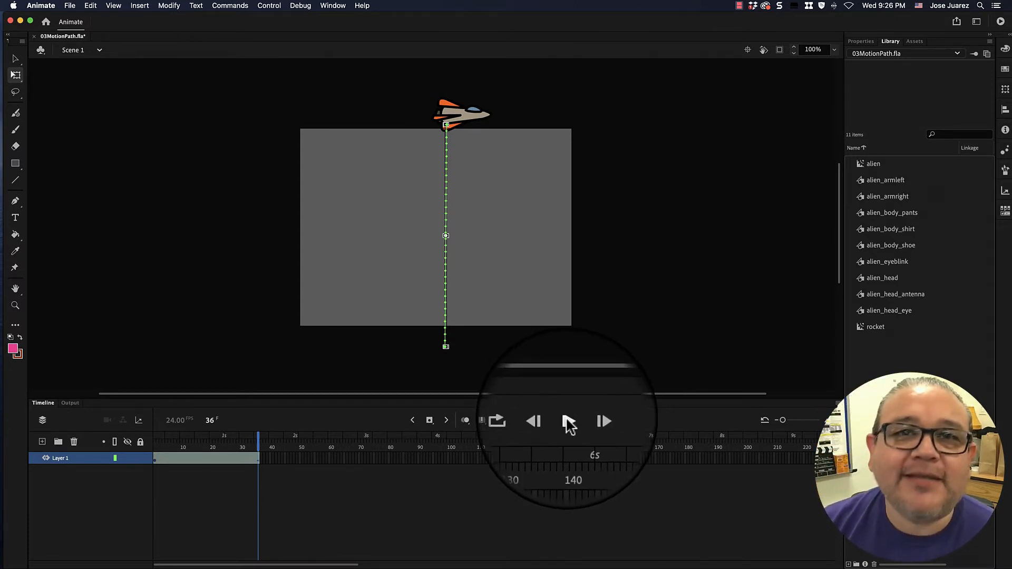
# Step: Undo the last rotations of the motion path back to its diagonal direction across the stage
pyautogui.press('super+z')
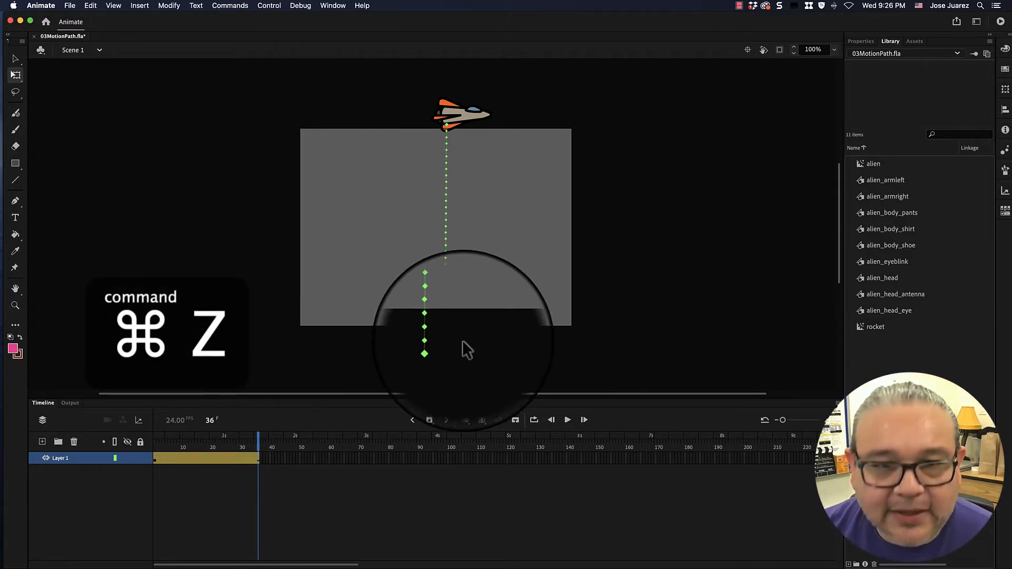
pyautogui.scroll(-3, 461, 311)
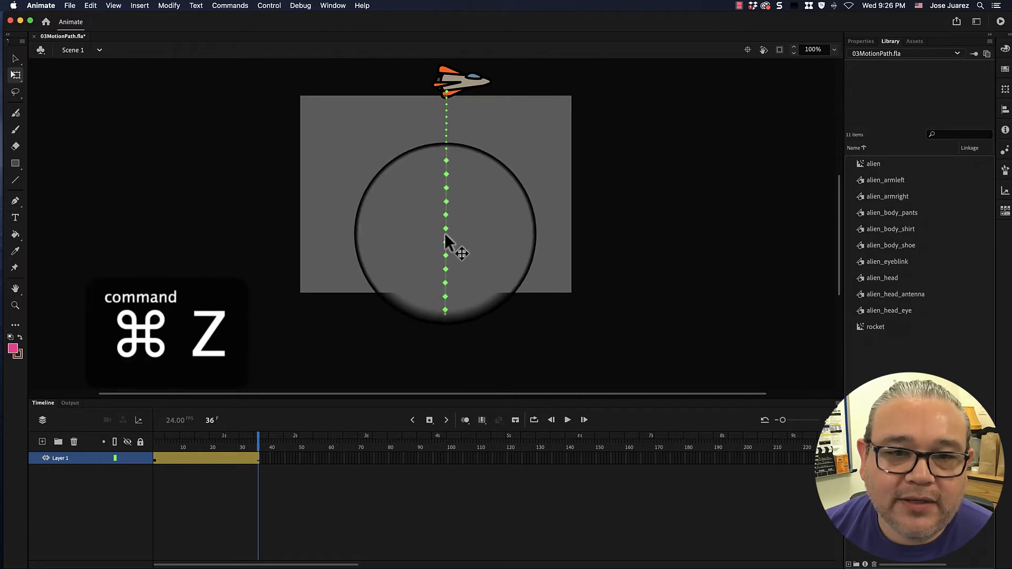
pyautogui.press('super+z')
pyautogui.press('super+z')
pyautogui.press('super+z')
pyautogui.press('super+z')
pyautogui.press('super+z')
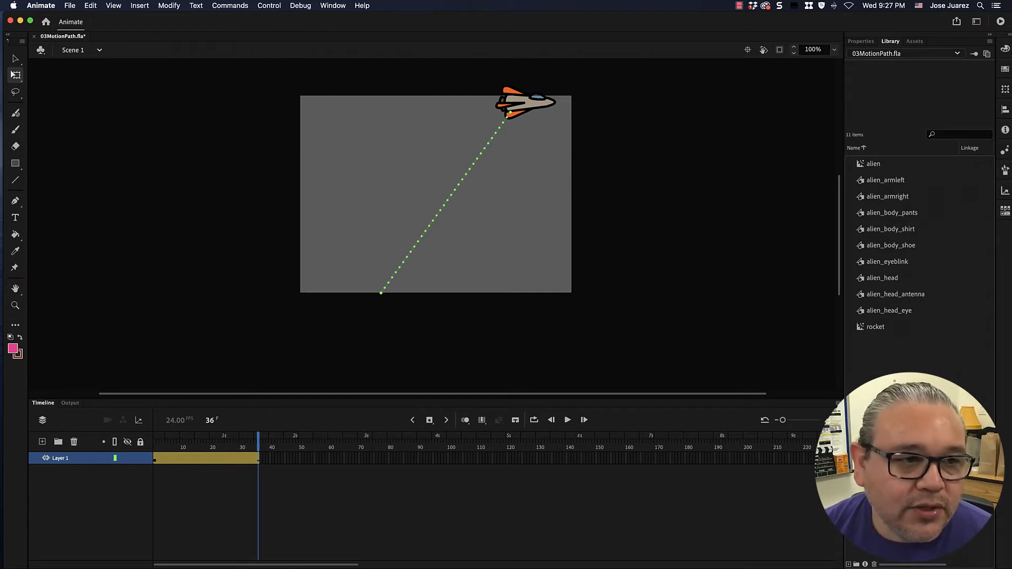
# Step: Look through the Pen tool variants and the extra tools available for the toolbar
pyautogui.click(15, 201)
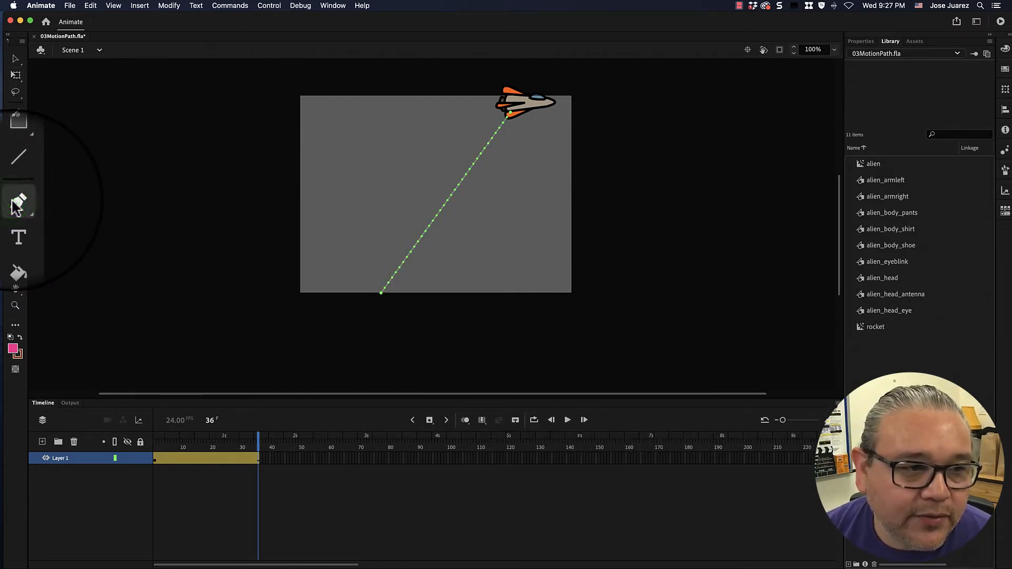
pyautogui.click(13, 201)
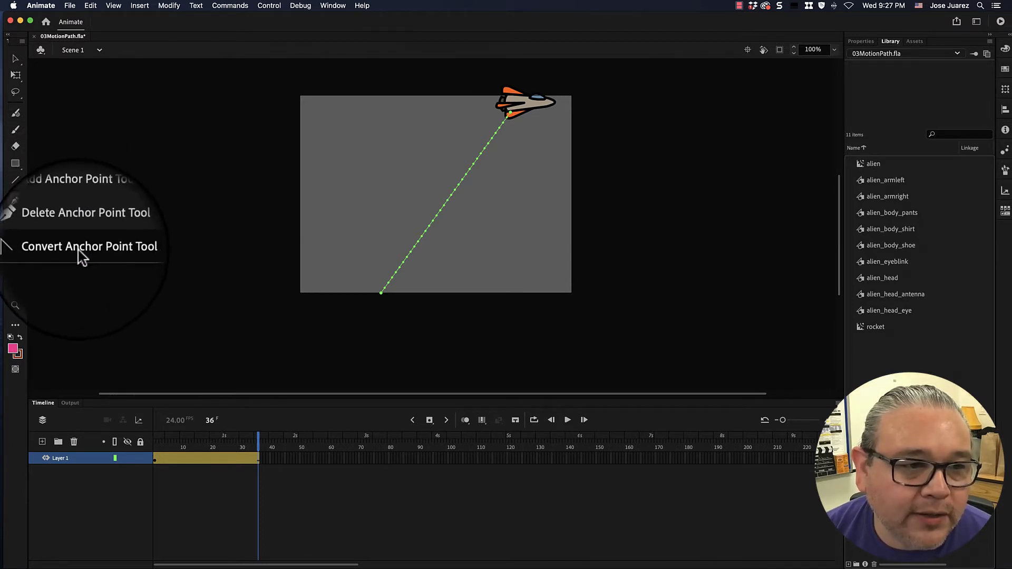
pyautogui.click(19, 200)
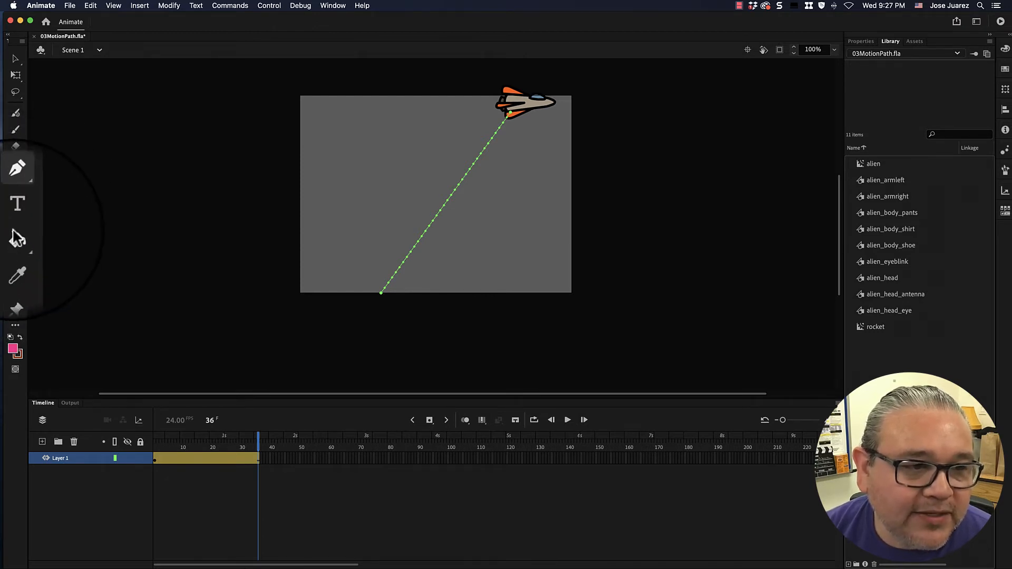
pyautogui.click(15, 325)
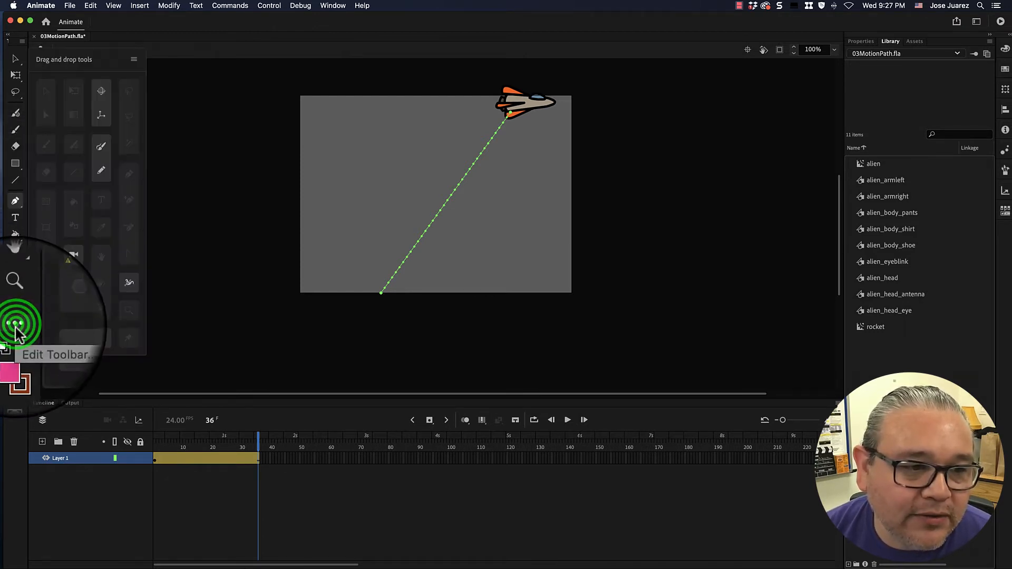
pyautogui.click(15, 326)
pyautogui.click(15, 326)
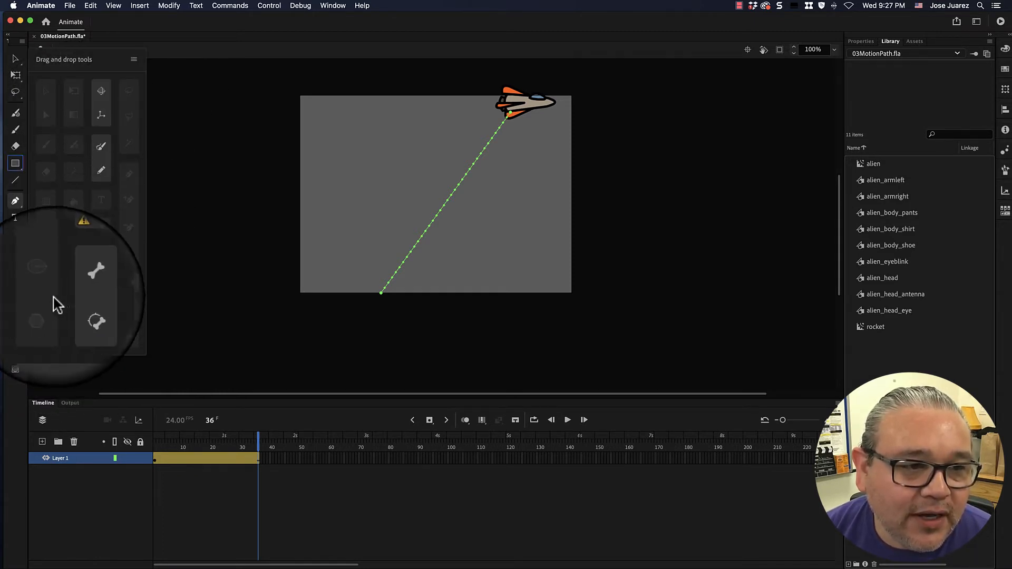
pyautogui.click(15, 326)
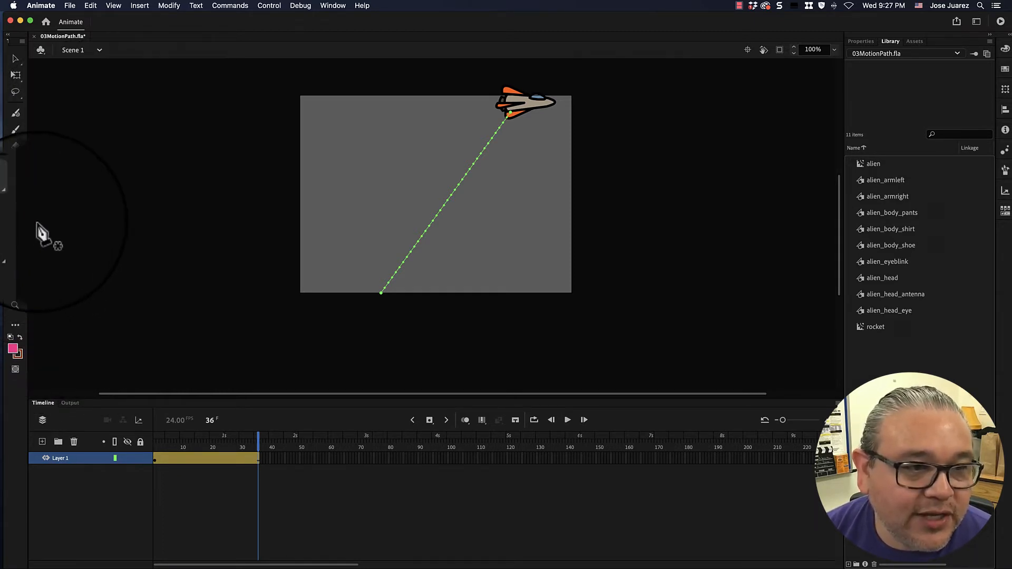
# Step: Curve the motion path from its lower start point with the Convert Anchor Point tool, bulging it to the left, and play the animation
pyautogui.click(15, 202)
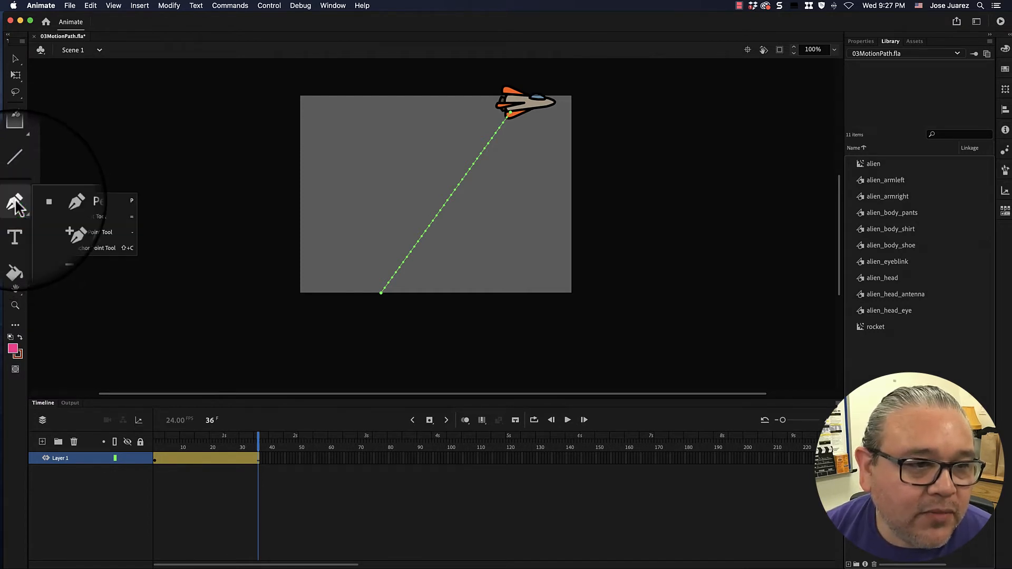
pyautogui.click(90, 258)
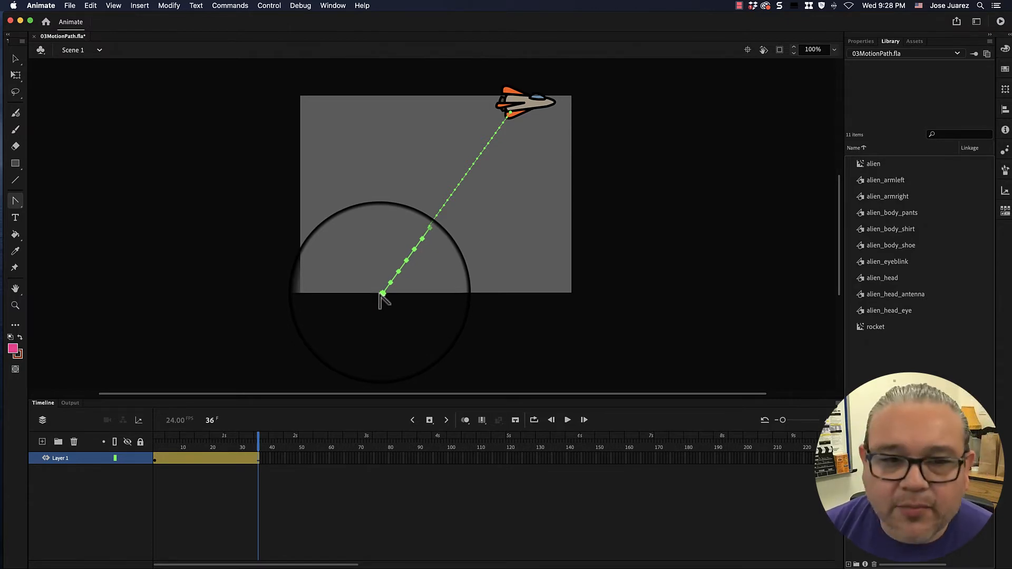
pyautogui.click(381, 293)
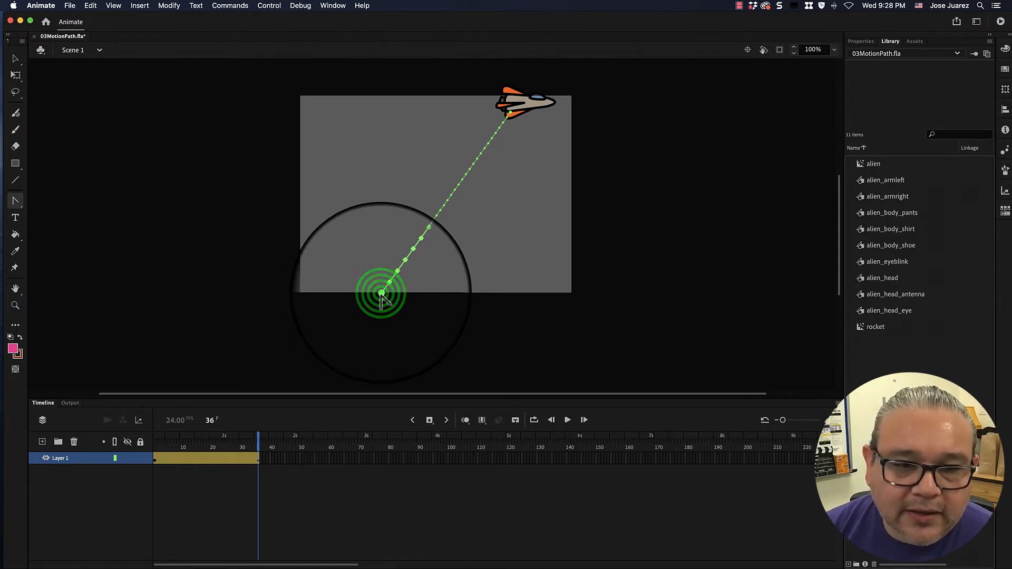
pyautogui.moveTo(381, 297); pyautogui.dragTo(502, 325)
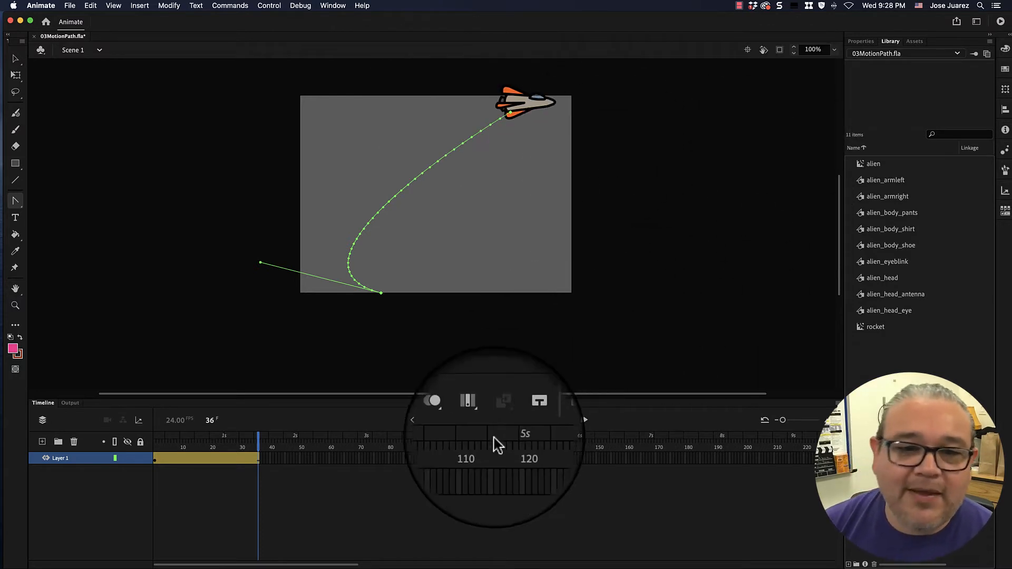
pyautogui.click(565, 420)
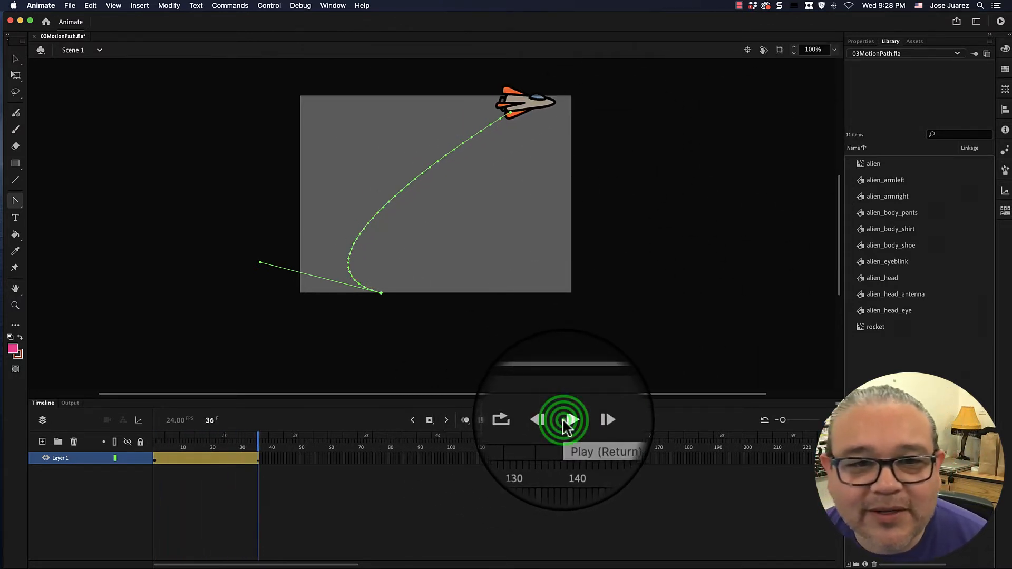
pyautogui.click(565, 421)
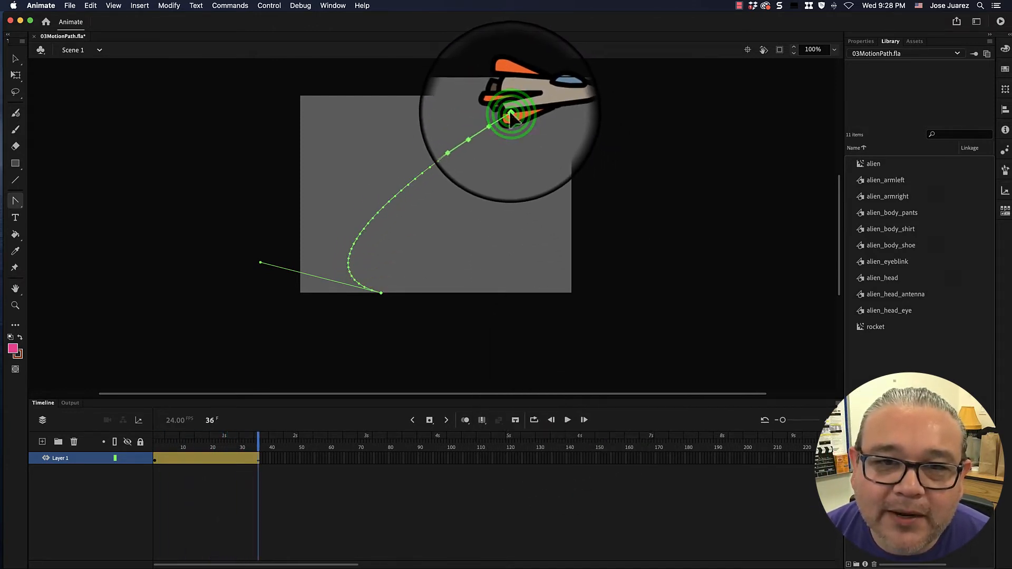
# Step: Convert the motion path's upper end point to a curve so the path forms an S shape, and play the animation
pyautogui.moveTo(503, 109); pyautogui.dragTo(324, 85)
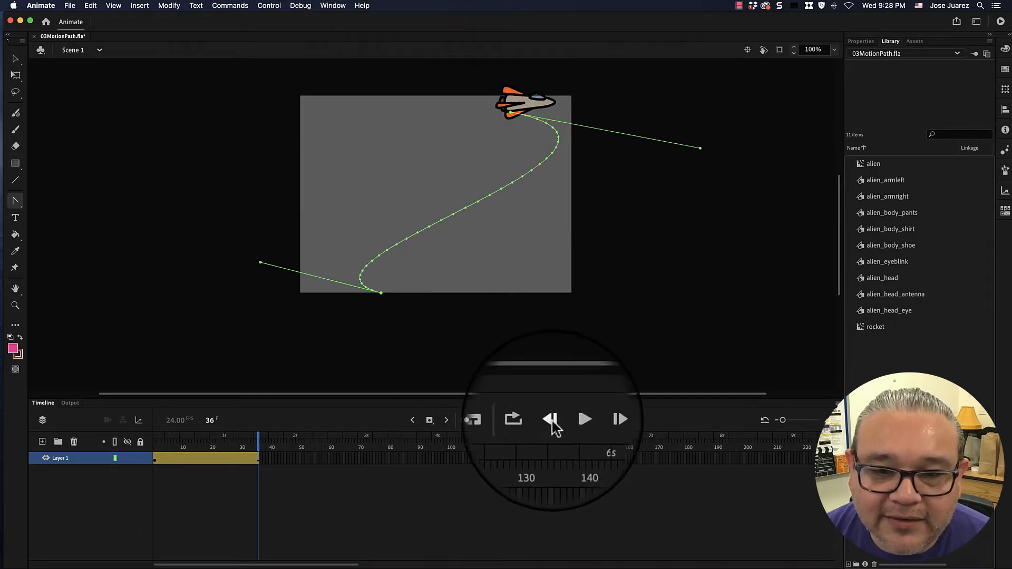
pyautogui.click(568, 421)
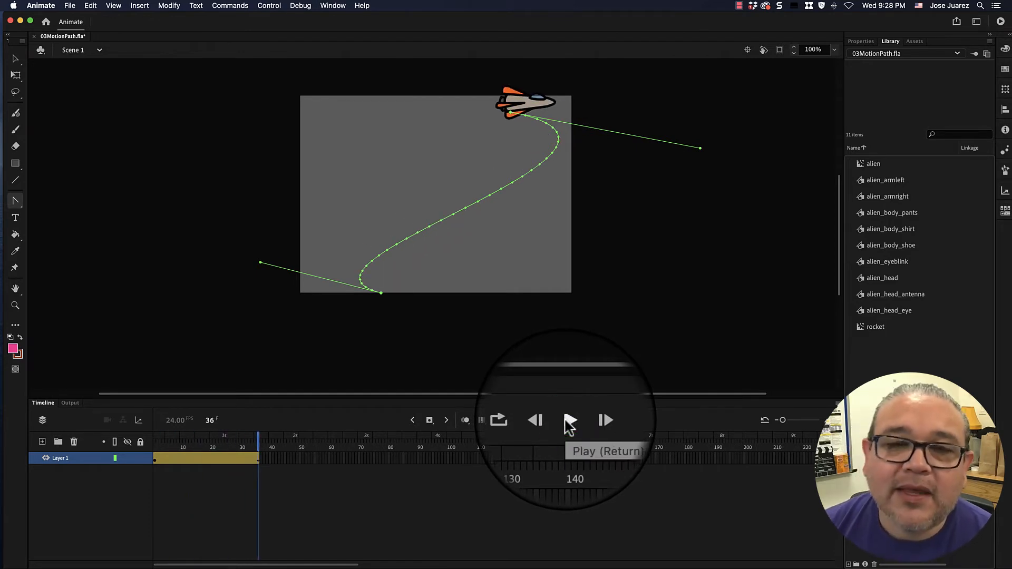
pyautogui.click(569, 422)
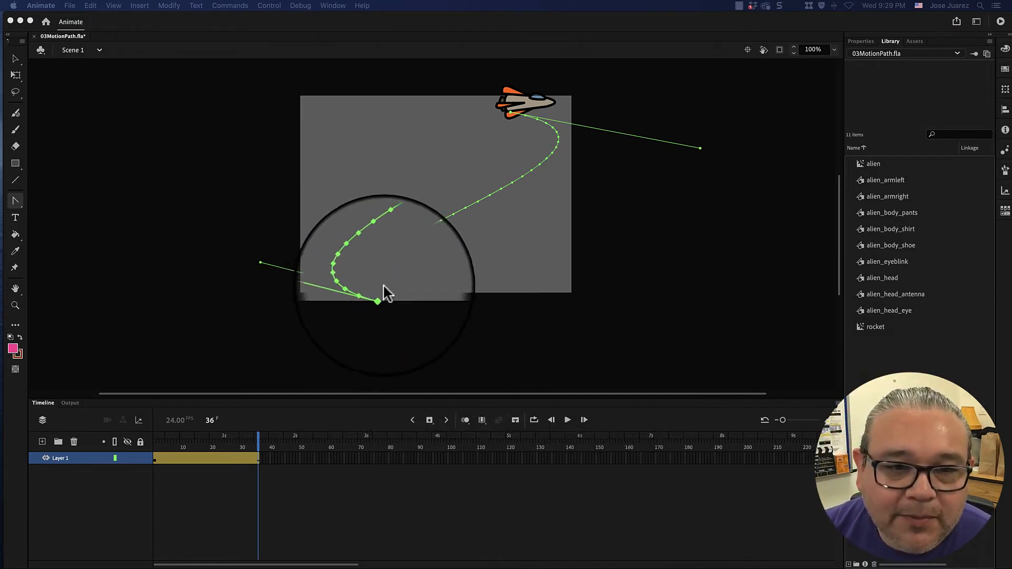
# Step: Bend the middle and upper sections of the motion path with the Selection tool into a wavy route, and play the animation
pyautogui.click(15, 59)
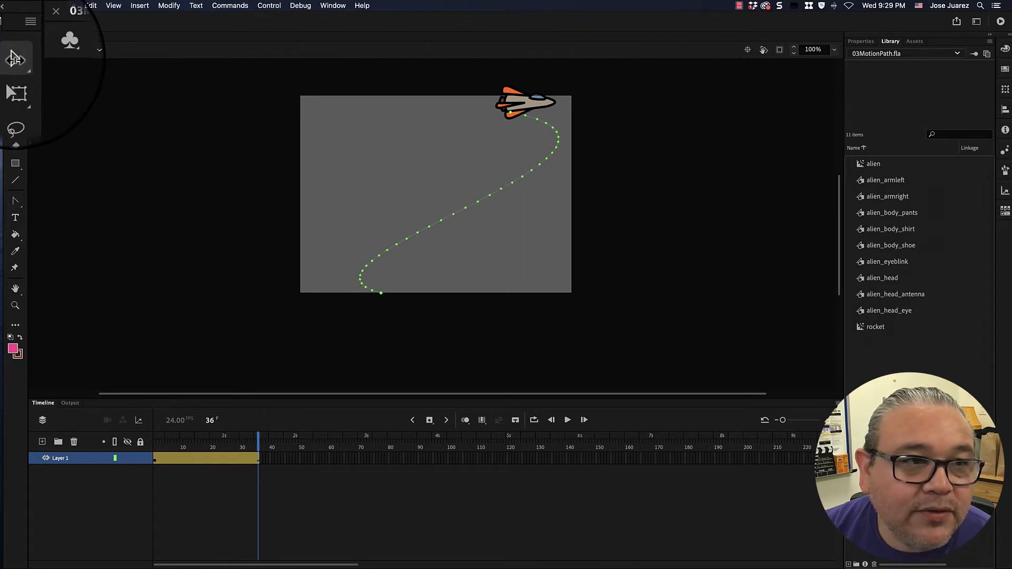
pyautogui.moveTo(491, 201); pyautogui.dragTo(469, 215)
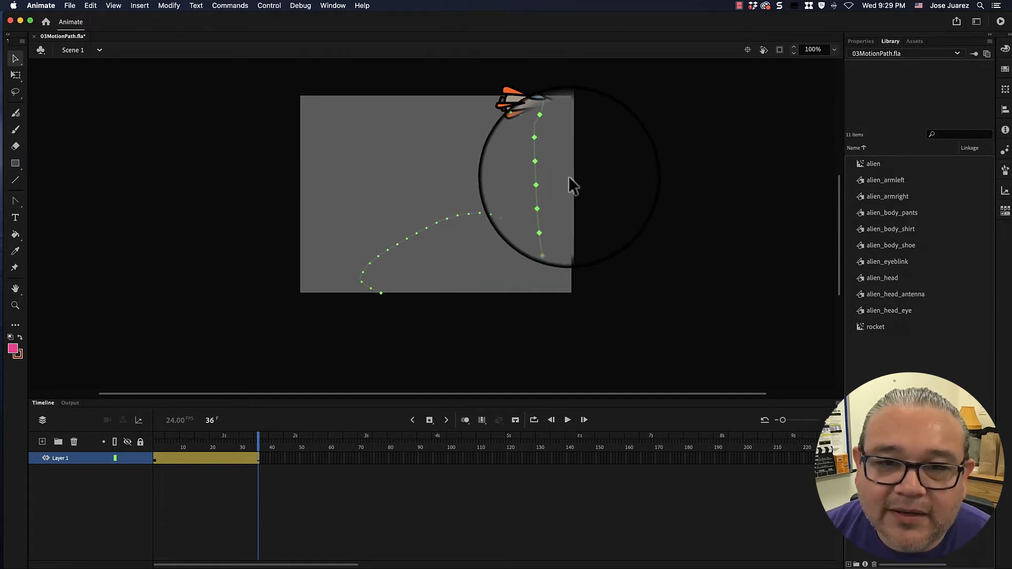
pyautogui.moveTo(556, 175); pyautogui.dragTo(521, 162)
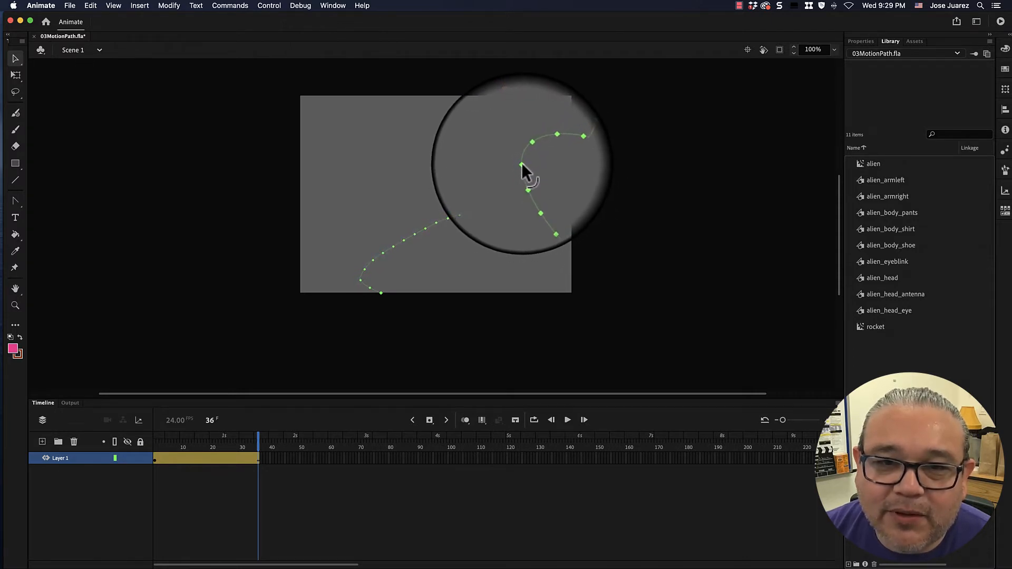
pyautogui.click(568, 420)
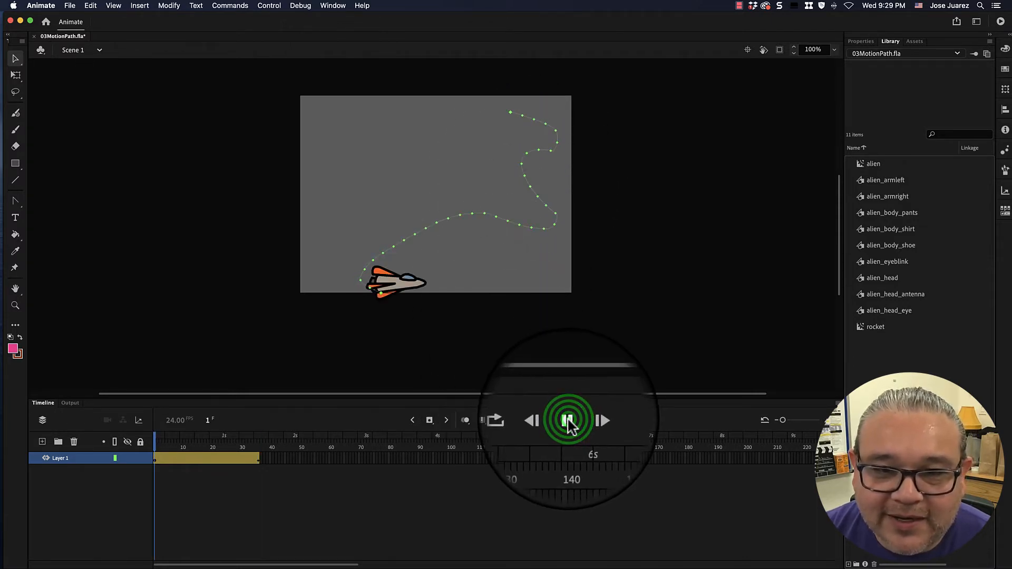
pyautogui.click(568, 422)
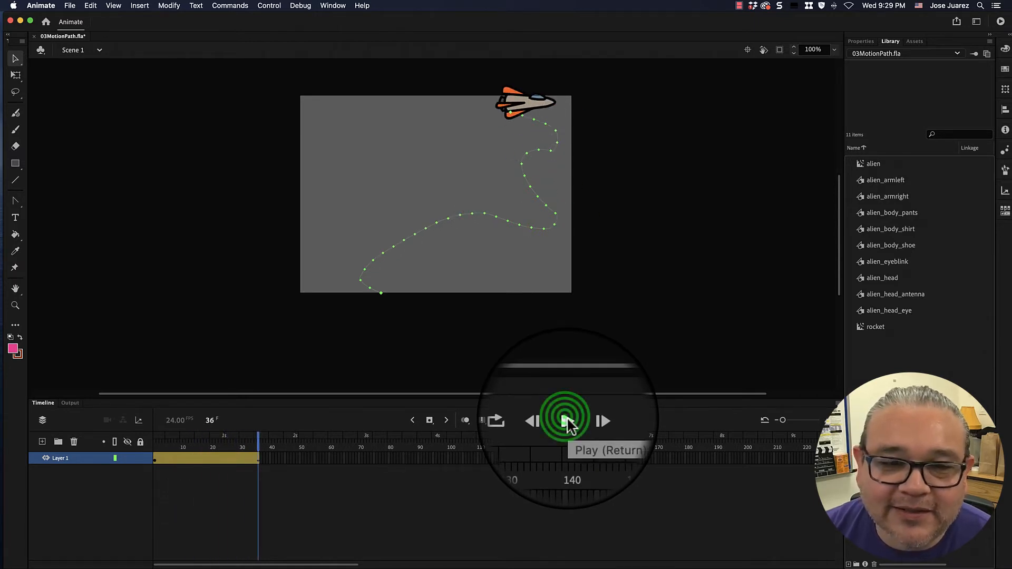
pyautogui.click(568, 422)
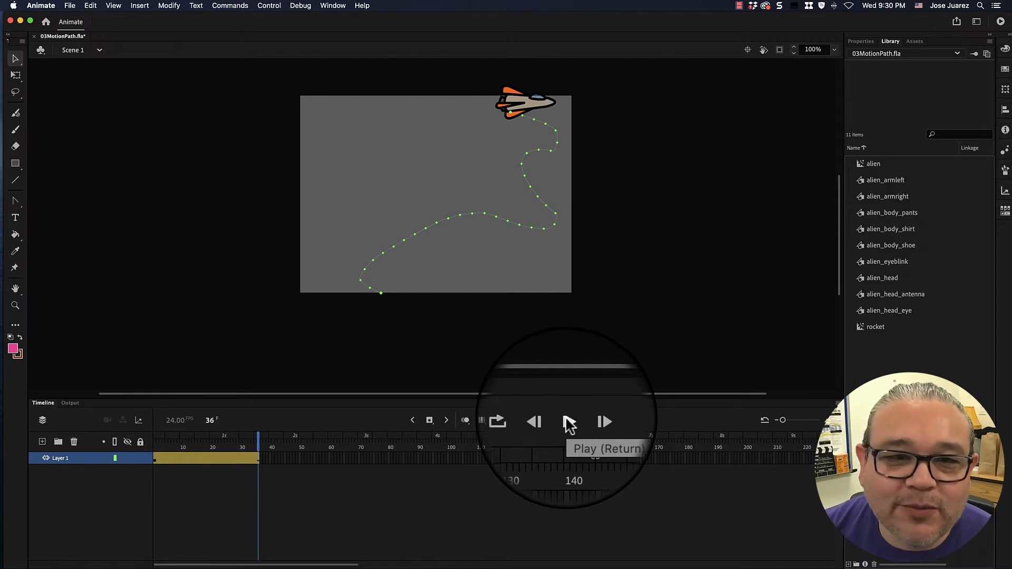
# Step: Undo the Selection tool bends back to the smooth S-shaped motion path, and replay the animation
pyautogui.press('super+z')
pyautogui.press('super+z')
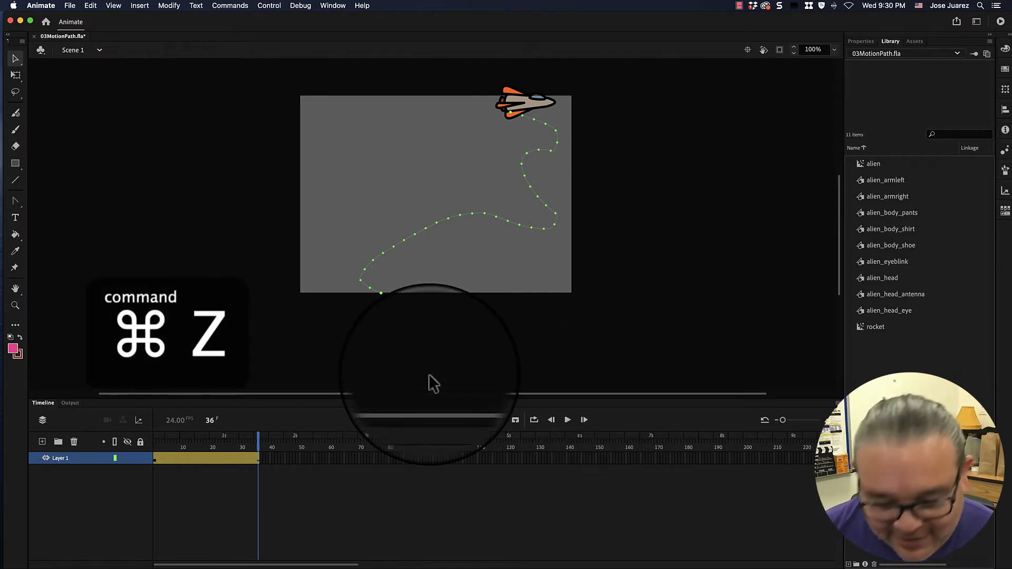
pyautogui.press('super+z')
pyautogui.press('super+z')
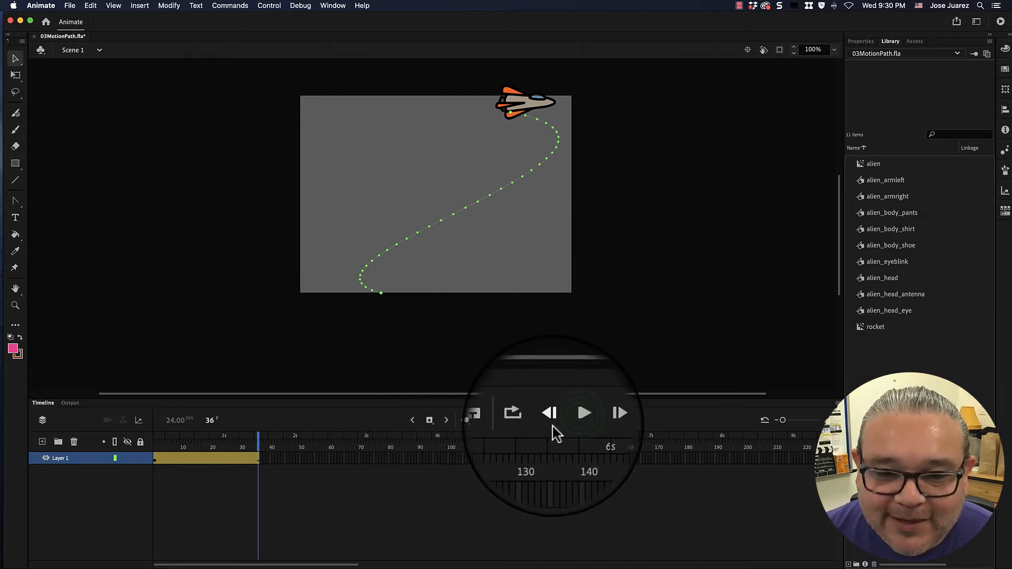
pyautogui.click(568, 420)
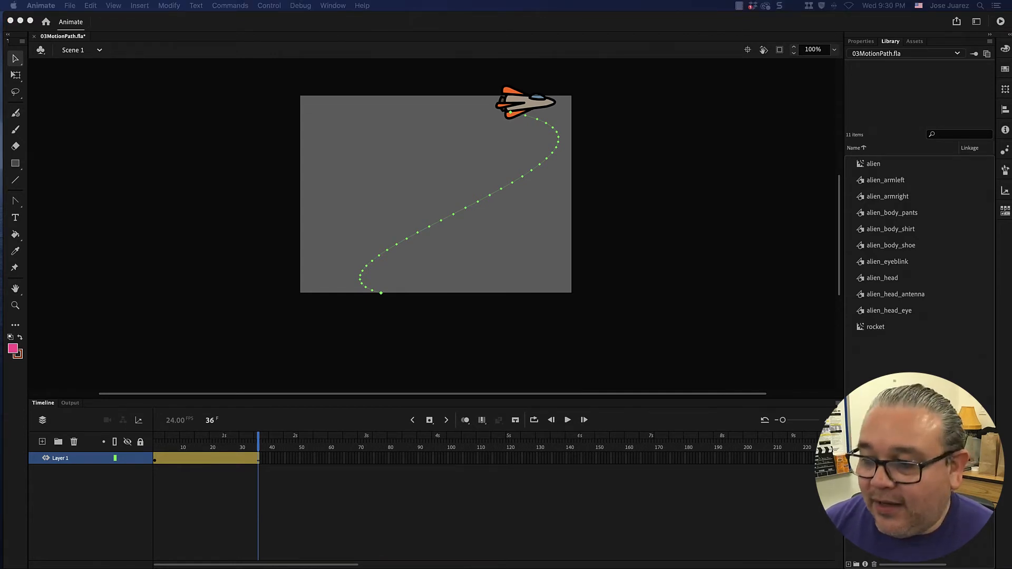
pyautogui.press('Escape')
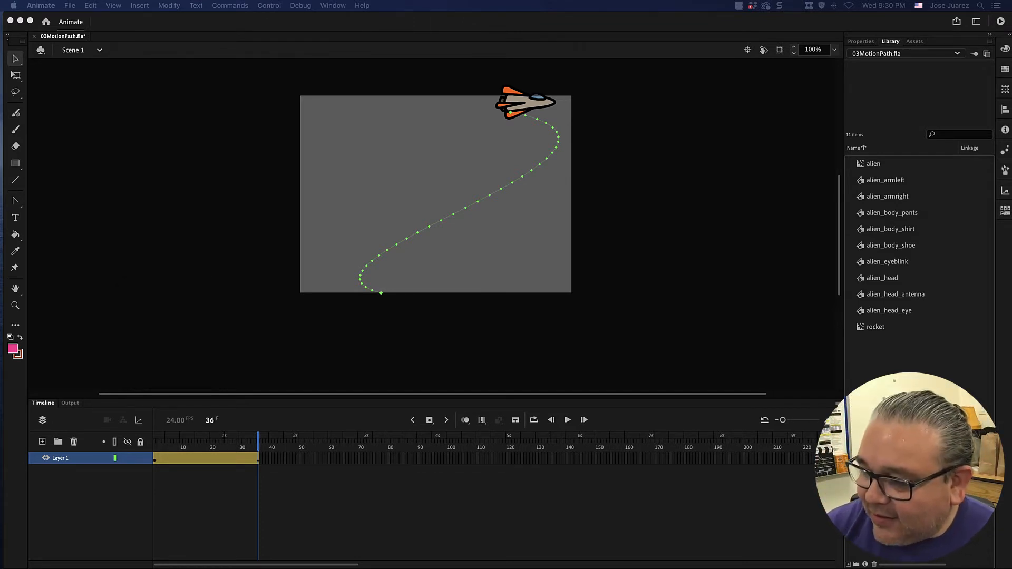
pyautogui.click(567, 419)
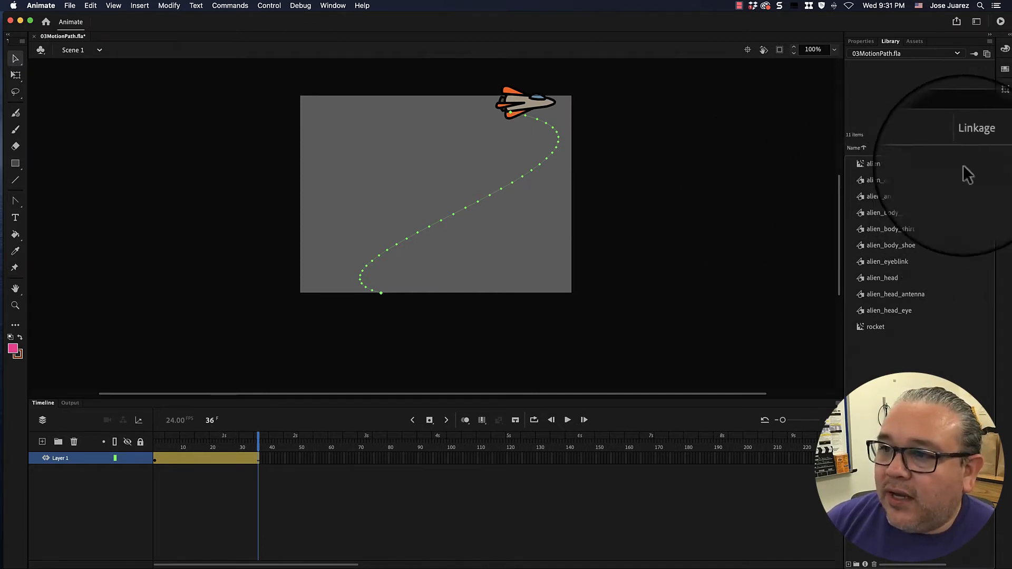
# Step: Check the rocket at several frames of its tween span, and open the tween's Location X and Y graph in the timeline
pyautogui.click(202, 462)
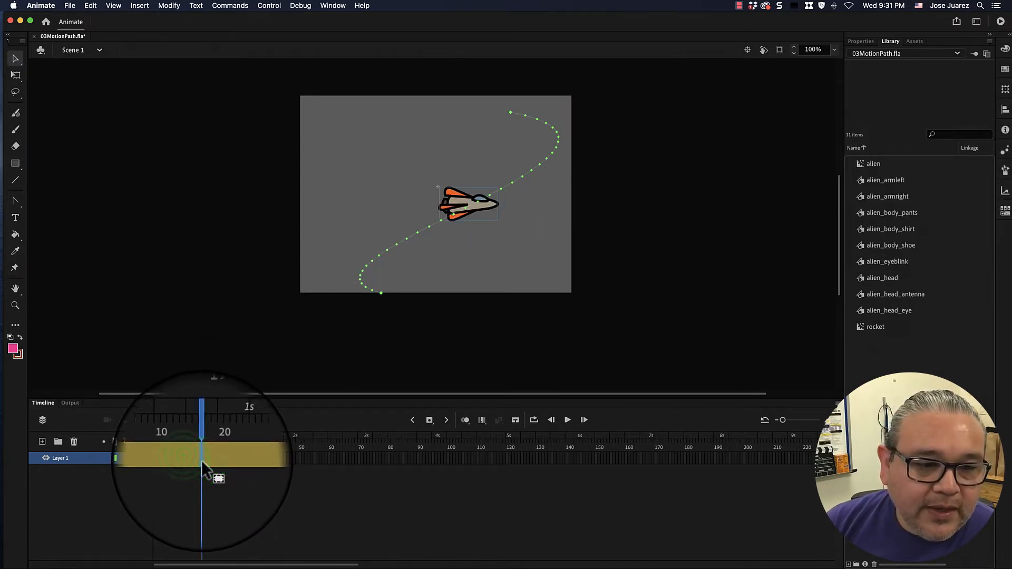
pyautogui.click(194, 458)
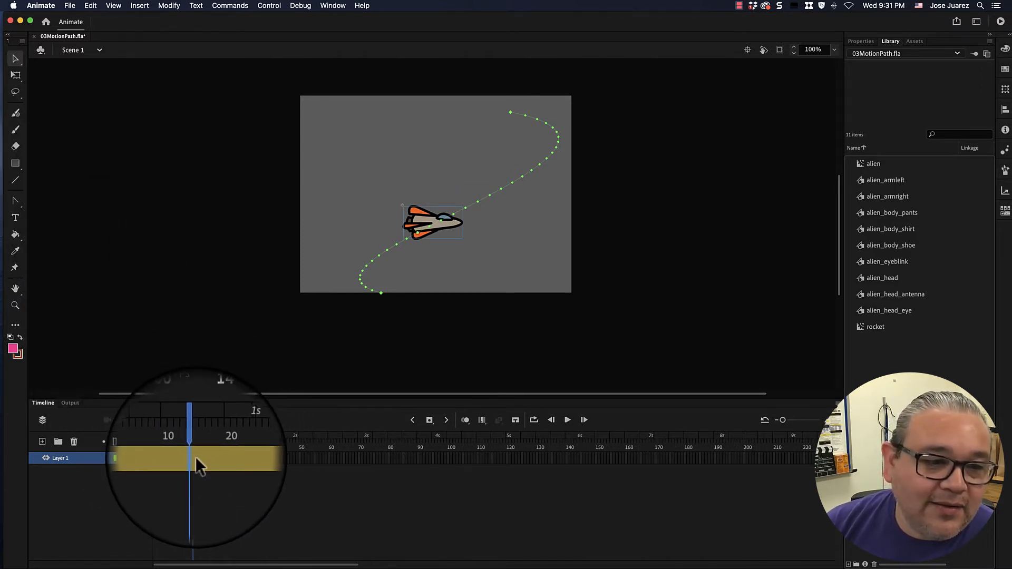
pyautogui.click(182, 456)
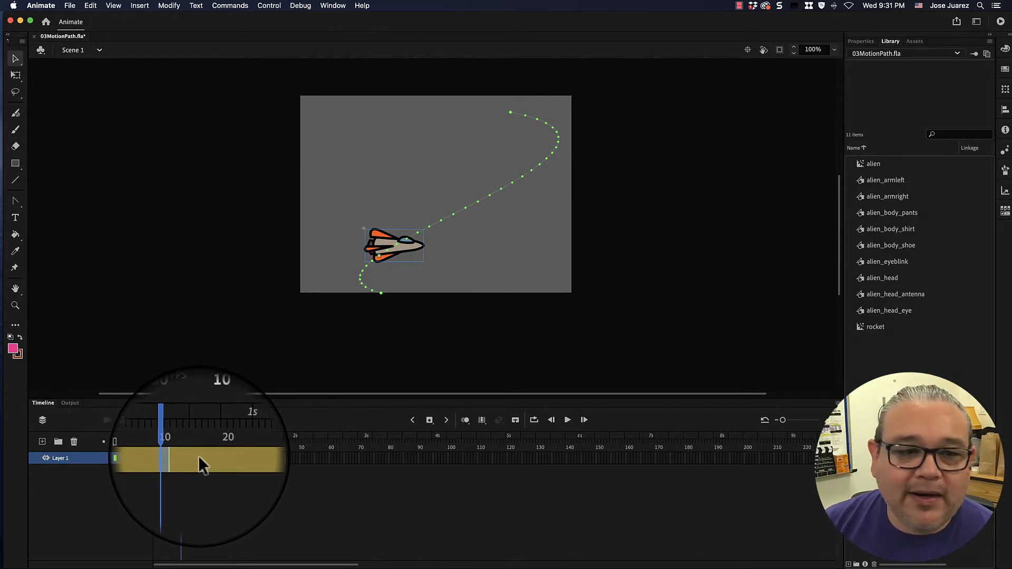
pyautogui.click(199, 456)
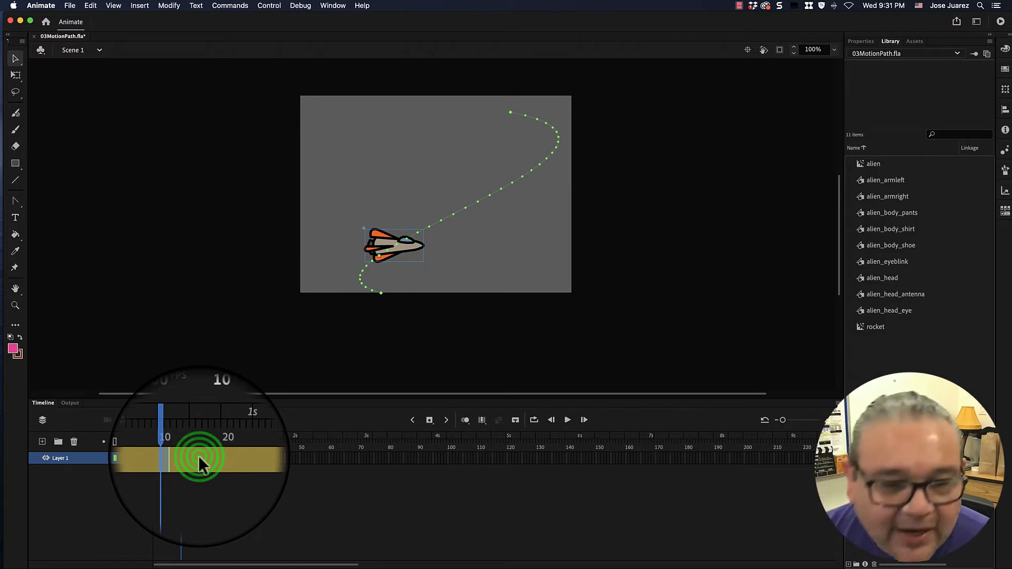
pyautogui.doubleClick(198, 455)
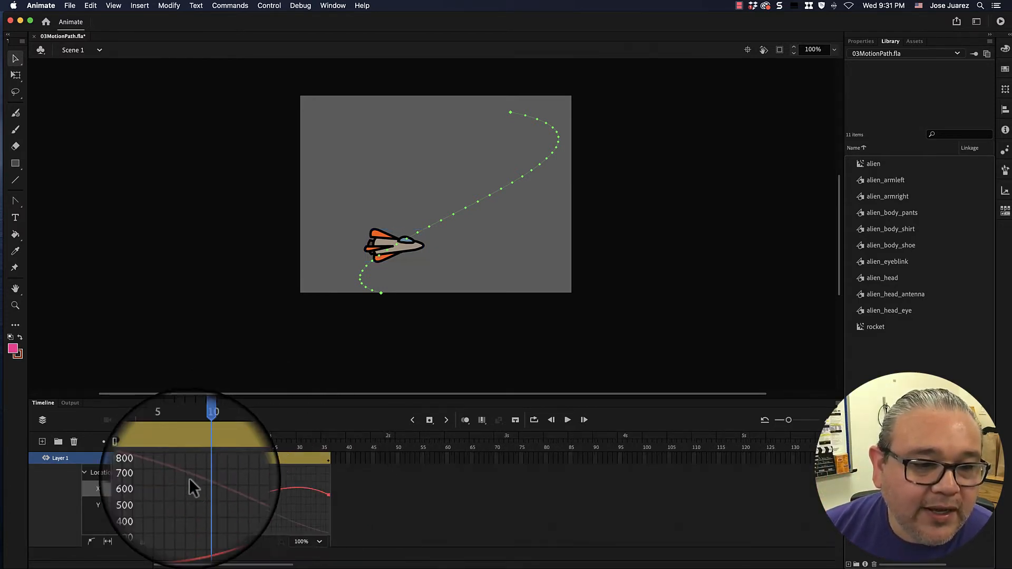
pyautogui.doubleClick(278, 457)
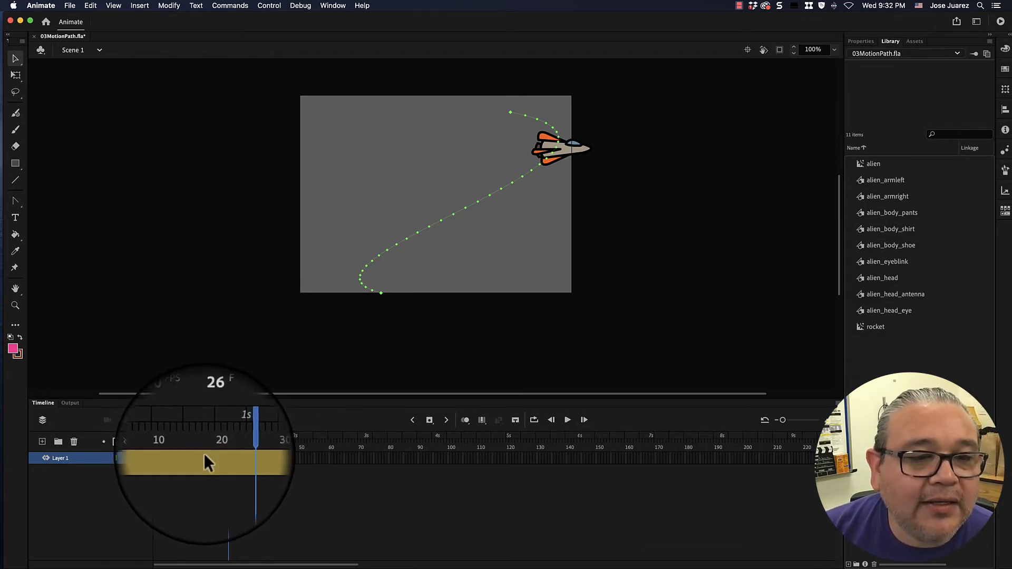
pyautogui.doubleClick(206, 458)
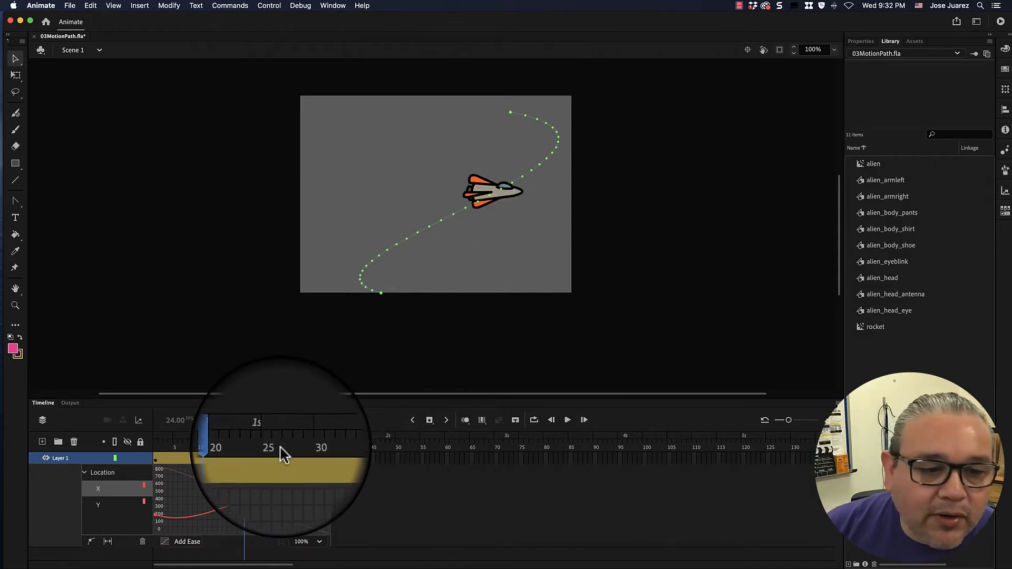
# Step: Select the rocket and its tween span in turn, and examine the object properties and the motion tween's Path and Tweening settings
pyautogui.click(863, 42)
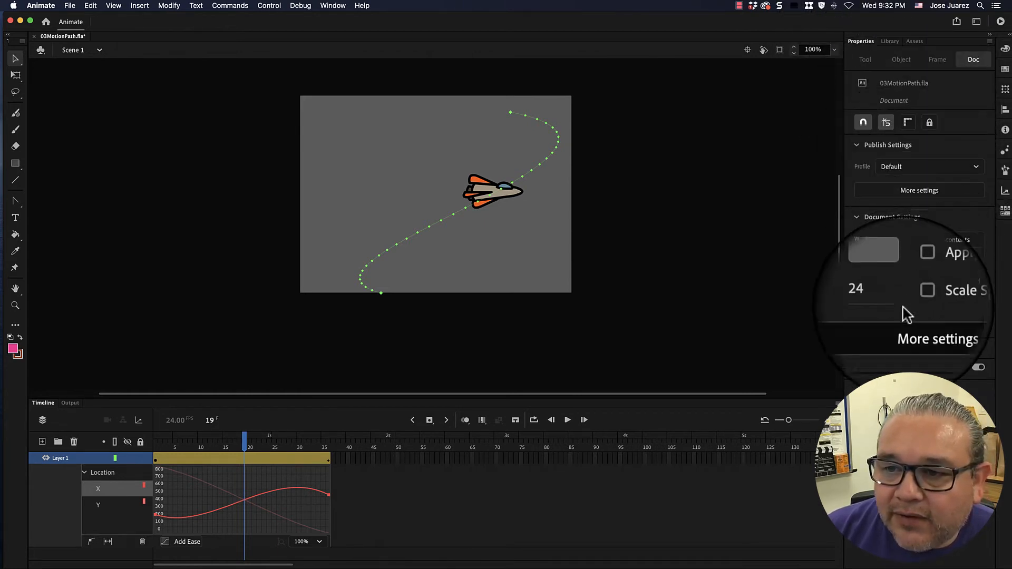
pyautogui.click(501, 193)
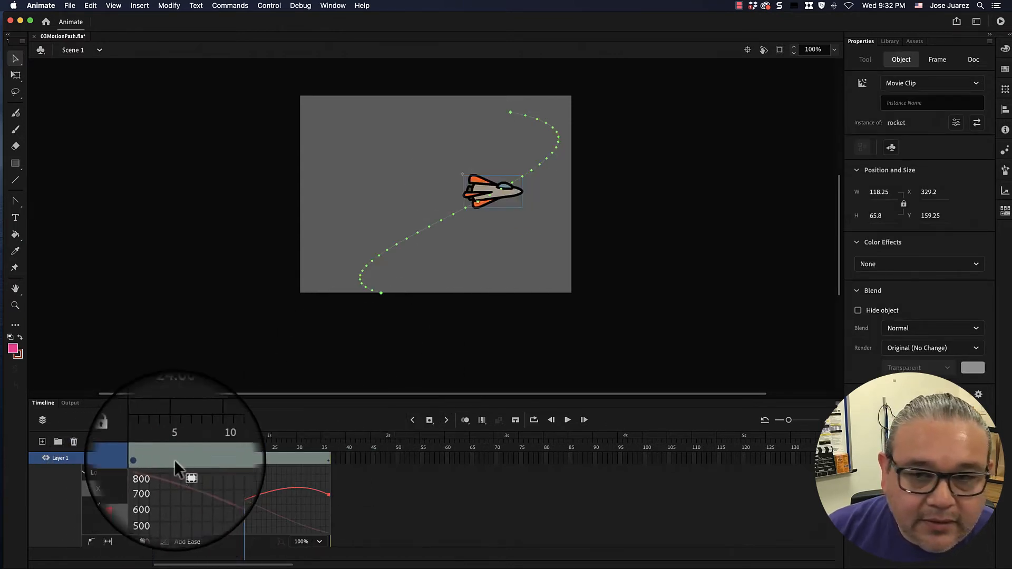
pyautogui.click(188, 457)
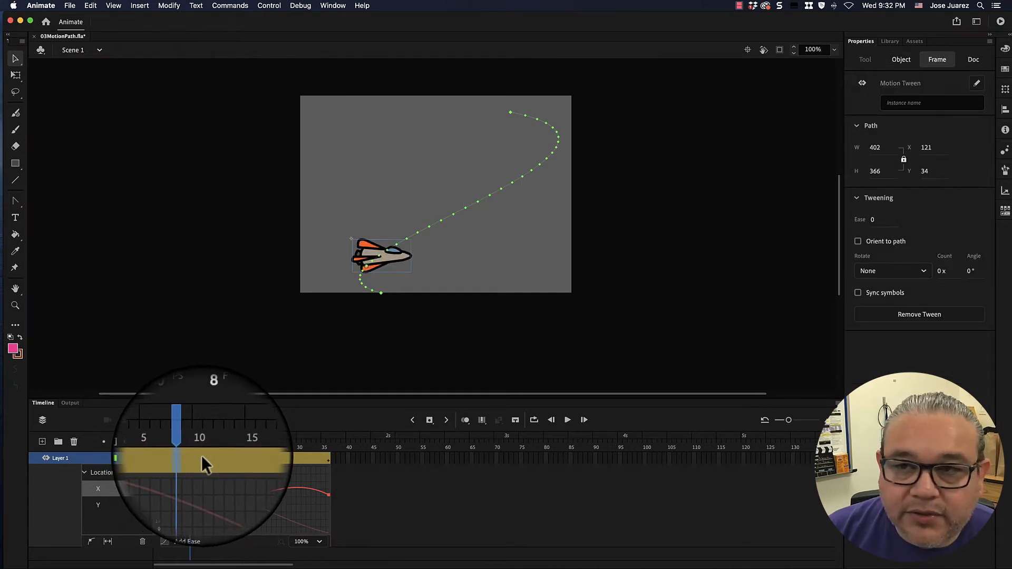
pyautogui.click(903, 208)
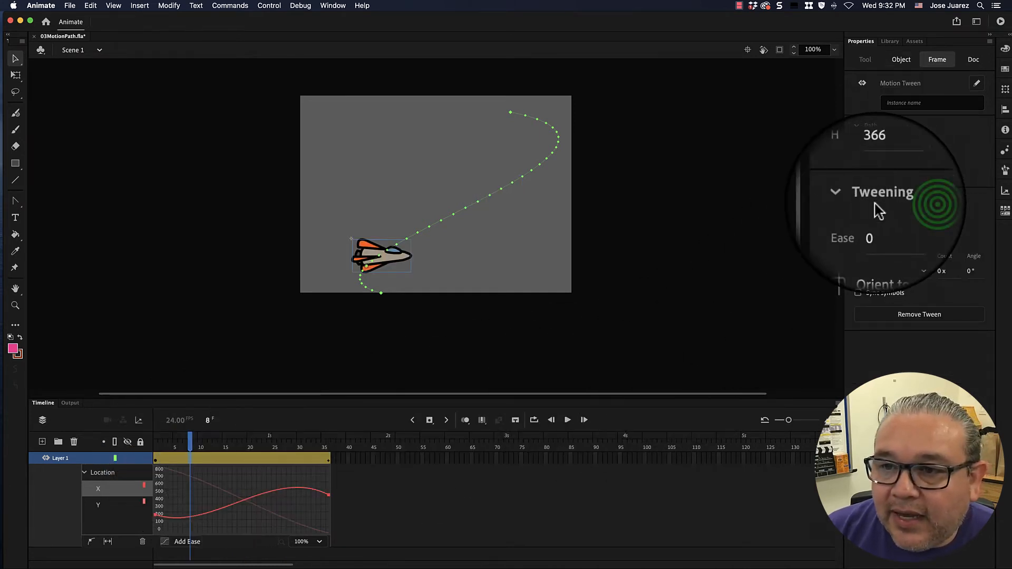
pyautogui.click(907, 207)
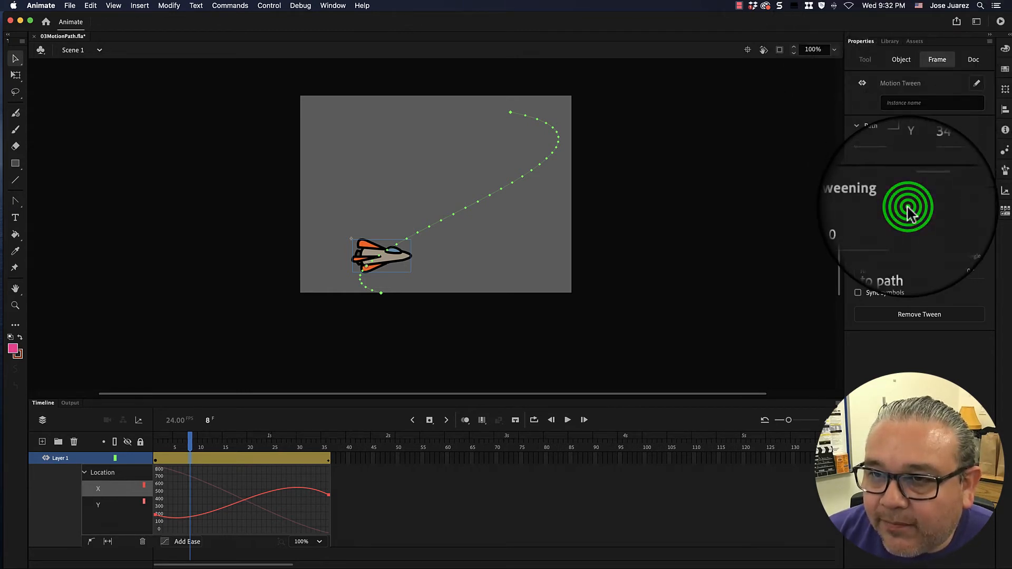
# Step: Select the tween span at frame 26 and examine the frame-level motion tween properties, including ease, orient to path and rotation
pyautogui.click(278, 457)
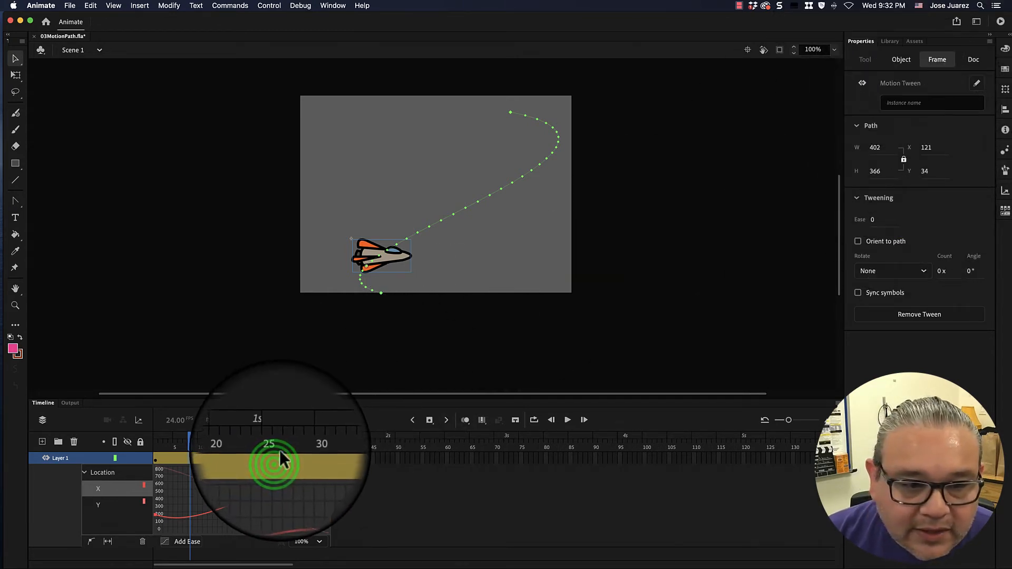
pyautogui.click(277, 457)
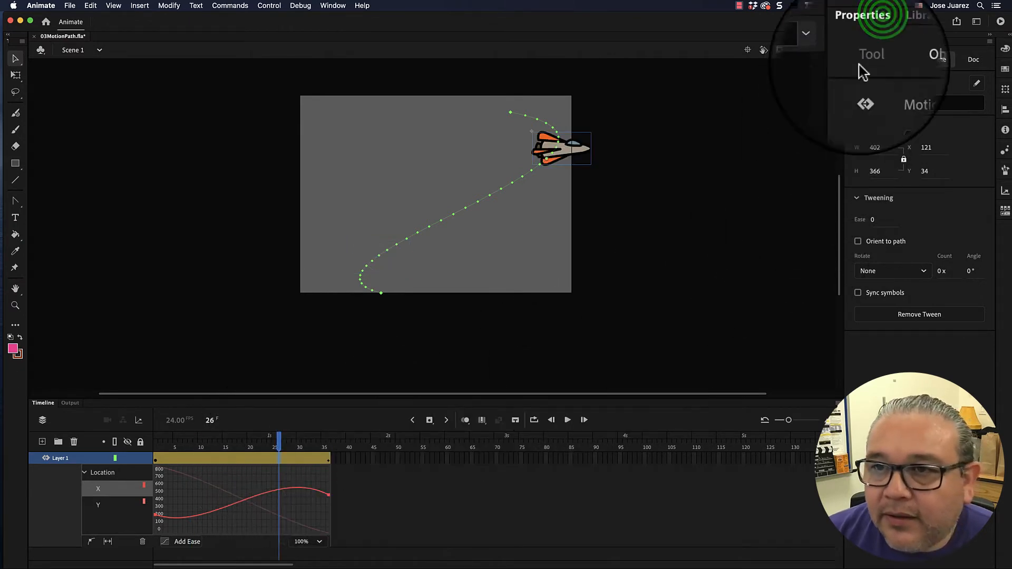
pyautogui.click(870, 41)
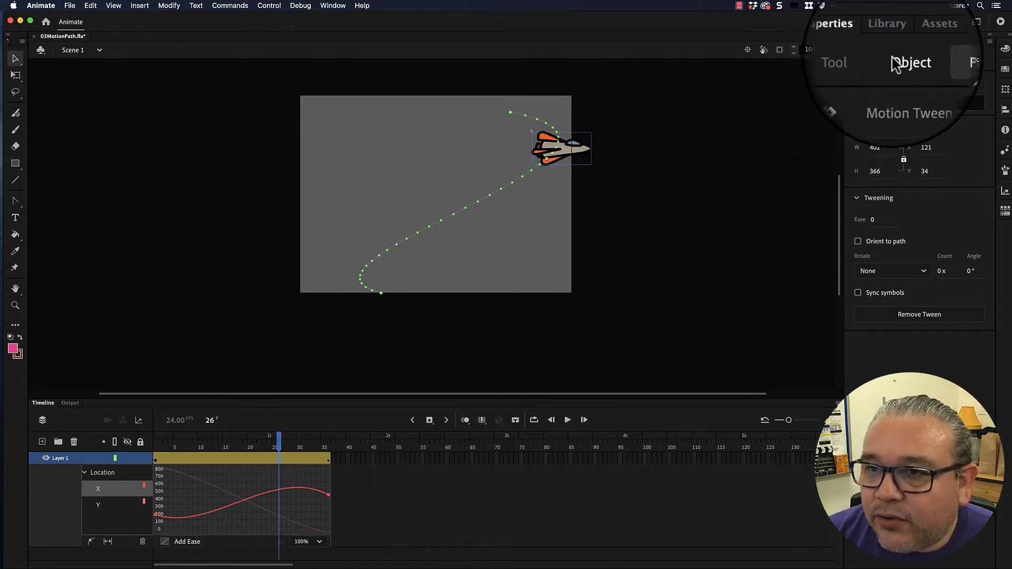
pyautogui.click(945, 61)
pyautogui.click(943, 60)
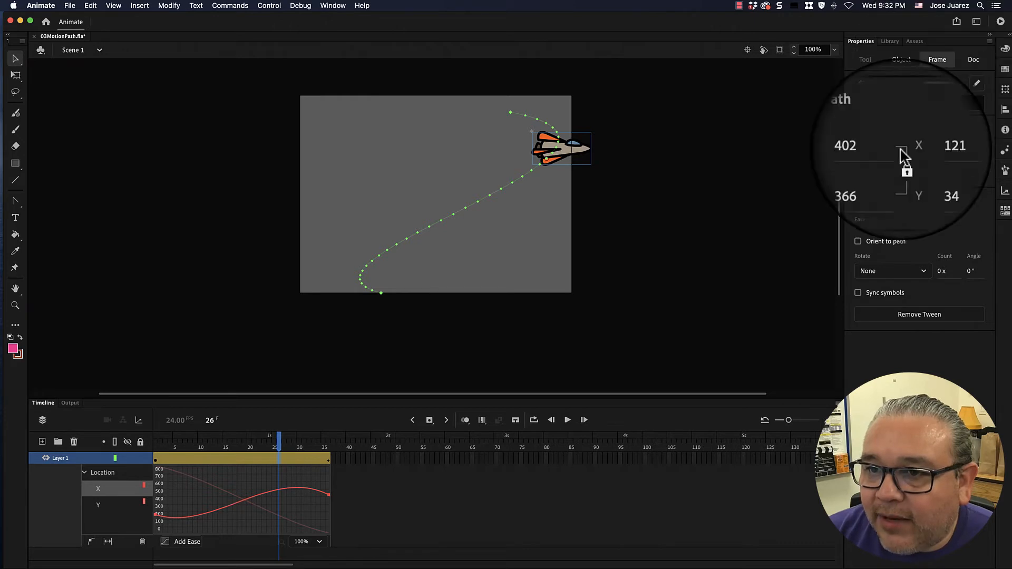
pyautogui.click(895, 213)
pyautogui.click(918, 209)
pyautogui.click(913, 205)
pyautogui.click(898, 209)
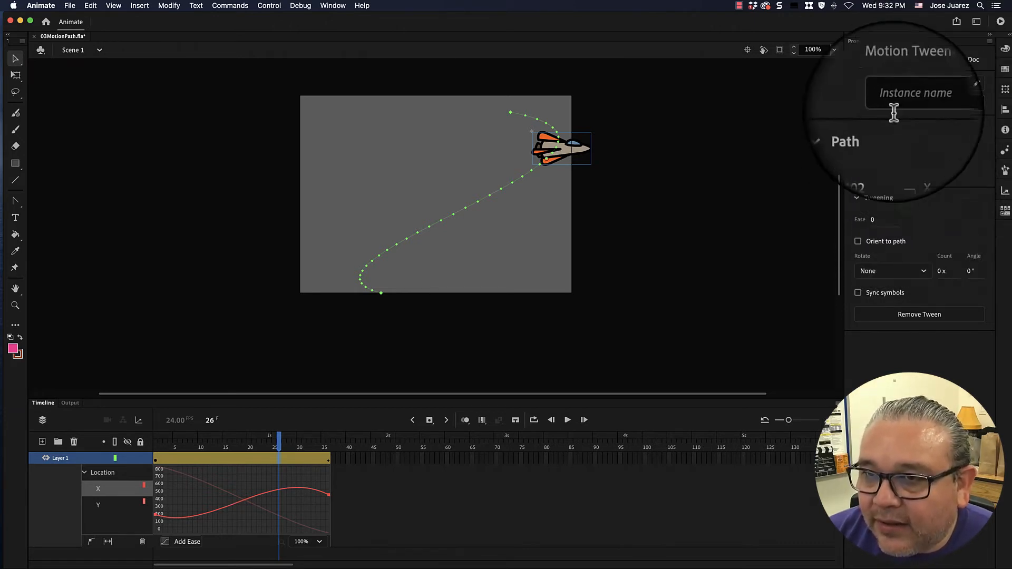
# Step: Select the tween span at frame 14 and review its Tweening settings in the frame properties
pyautogui.click(218, 458)
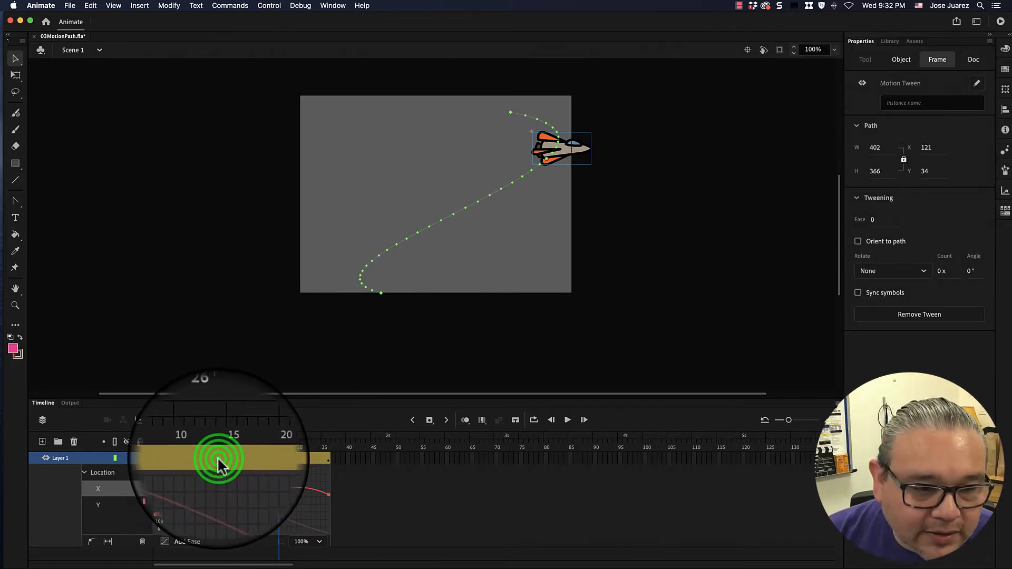
pyautogui.click(217, 458)
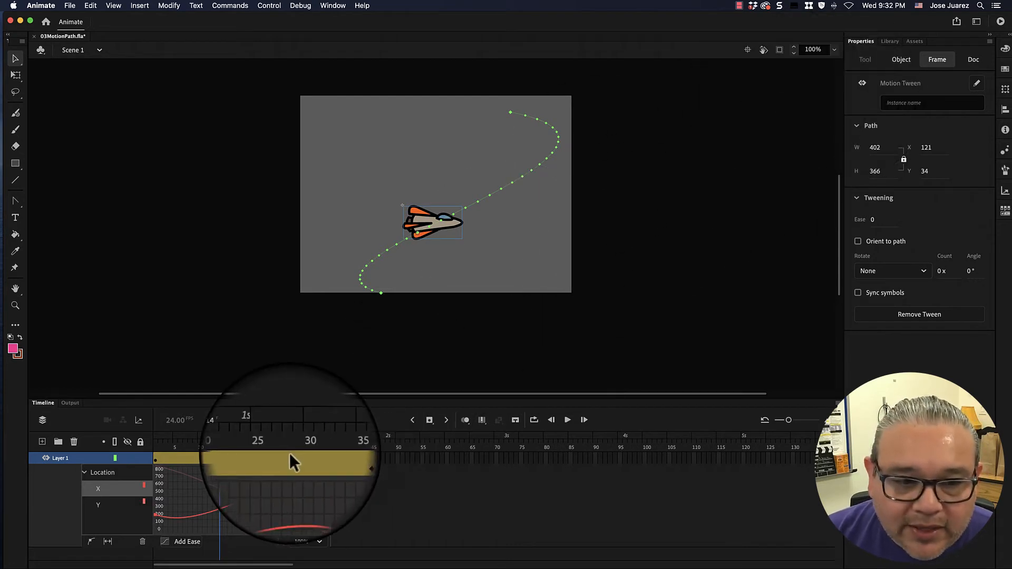
pyautogui.click(861, 41)
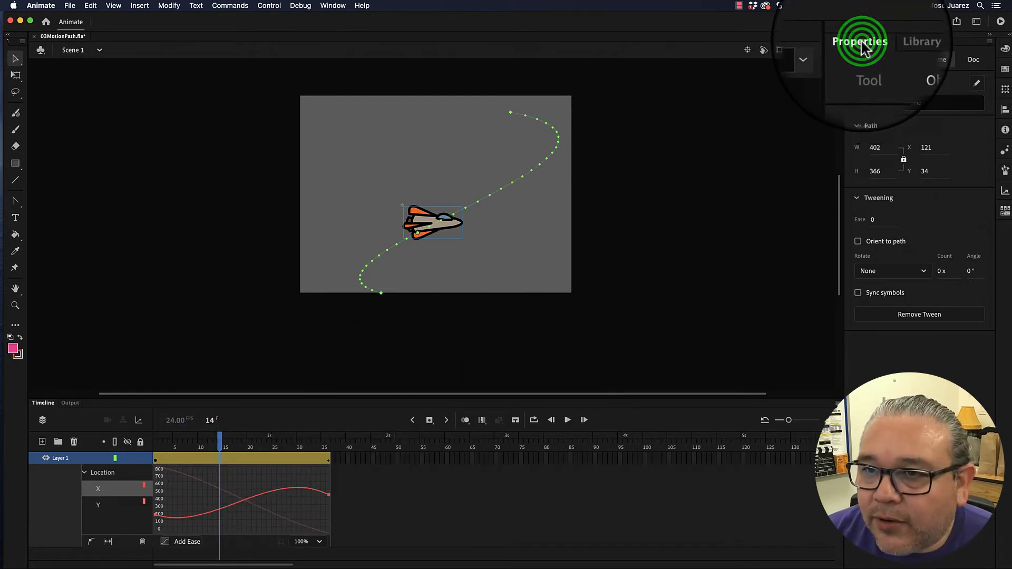
pyautogui.click(945, 61)
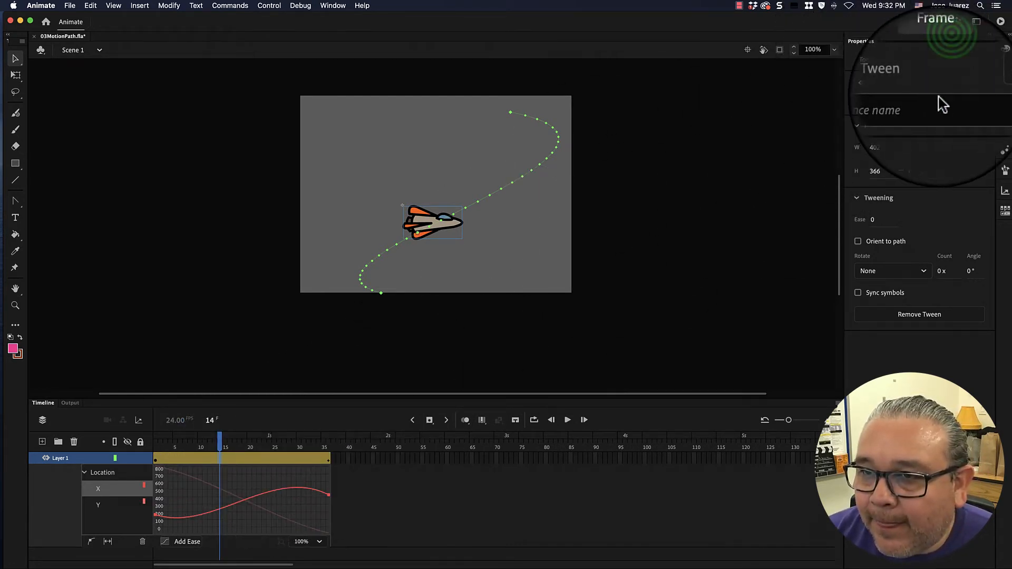
pyautogui.click(918, 201)
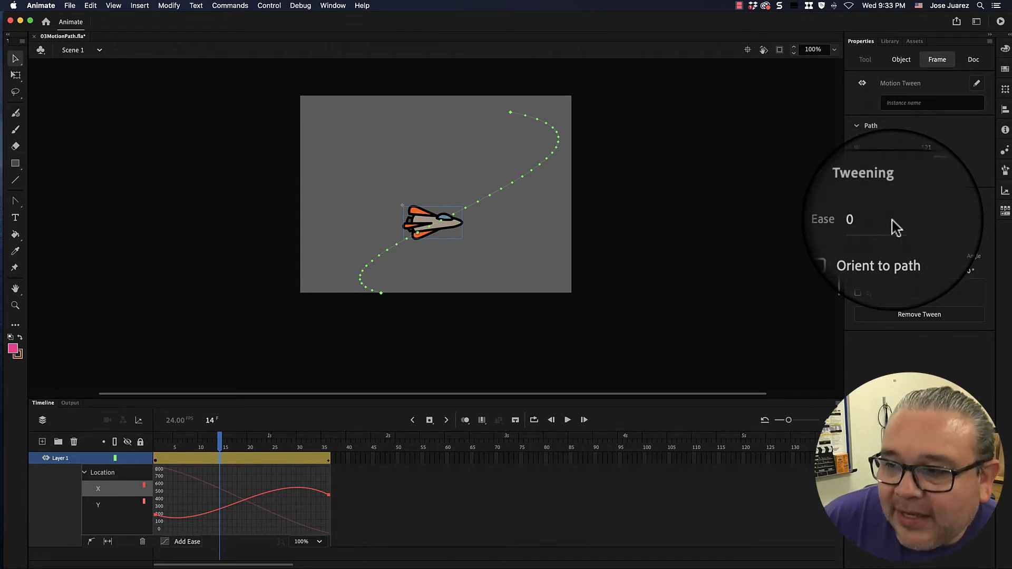
# Step: Return to frame 1 and reshape the curve at the motion path's lower end point so the path becomes a single wide arc
pyautogui.moveTo(220, 443); pyautogui.dragTo(148, 447)
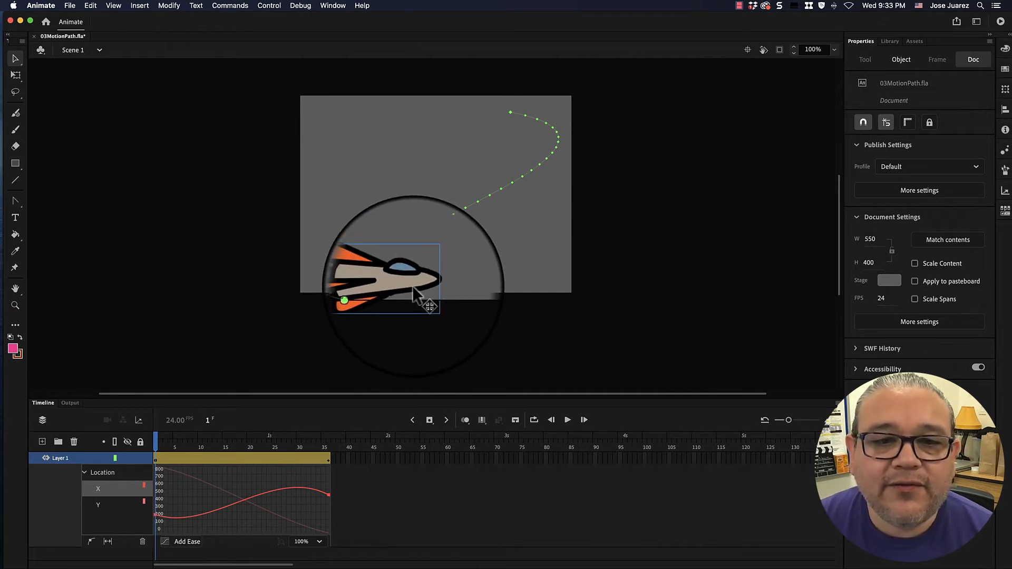
pyautogui.moveTo(414, 289); pyautogui.dragTo(380, 295)
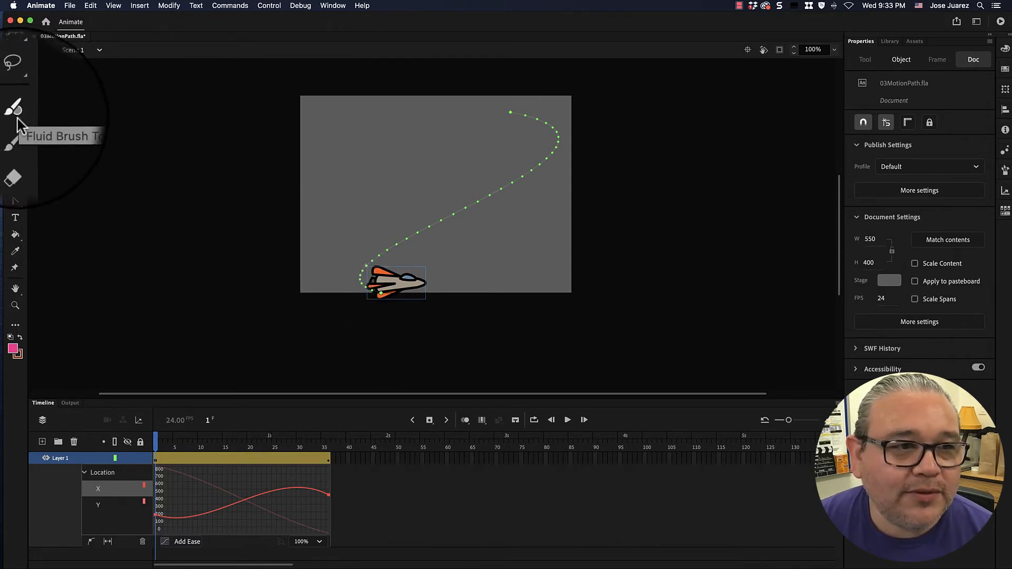
pyautogui.click(15, 201)
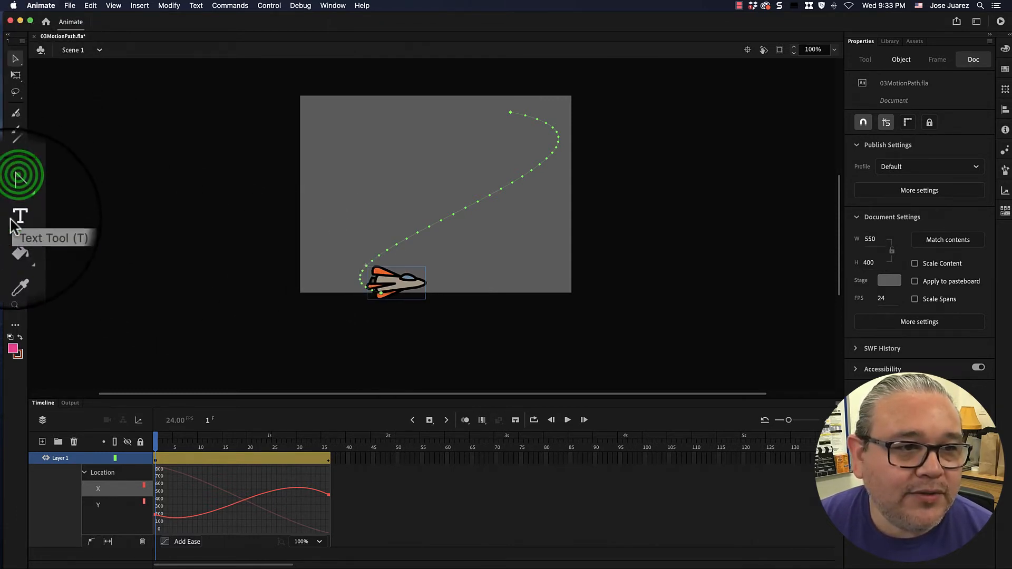
pyautogui.click(17, 203)
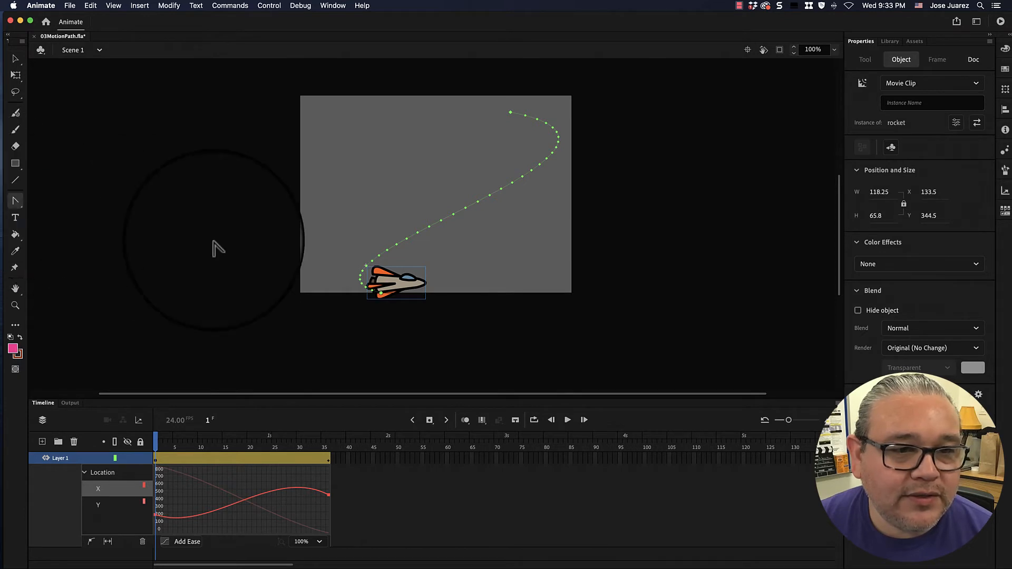
pyautogui.click(378, 293)
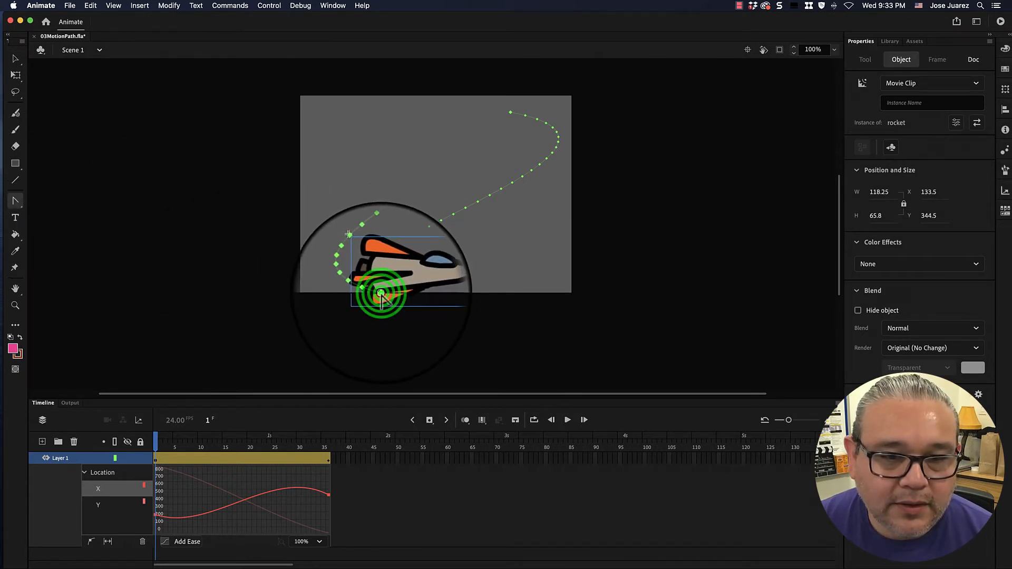
pyautogui.moveTo(382, 298); pyautogui.dragTo(337, 283)
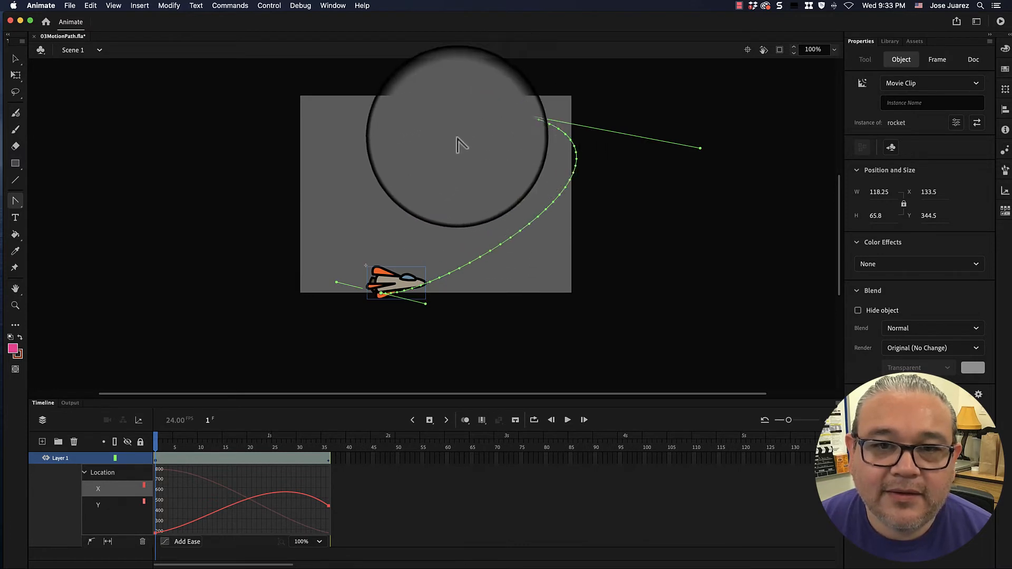
# Step: Free Transform the selected motion path, shifting it toward the stage's left side and enlarging it to about 565 by 409
pyautogui.click(17, 61)
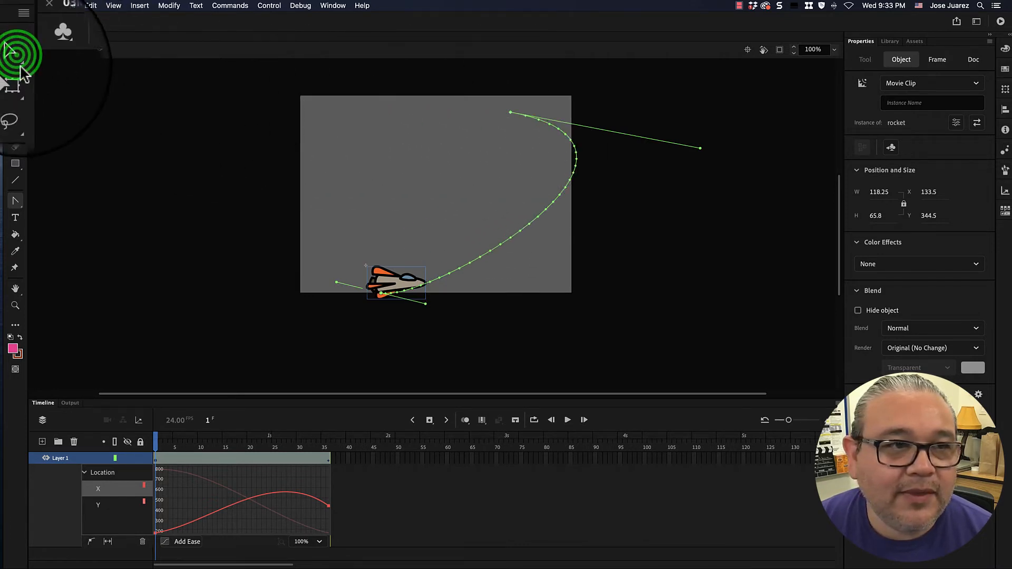
pyautogui.click(513, 234)
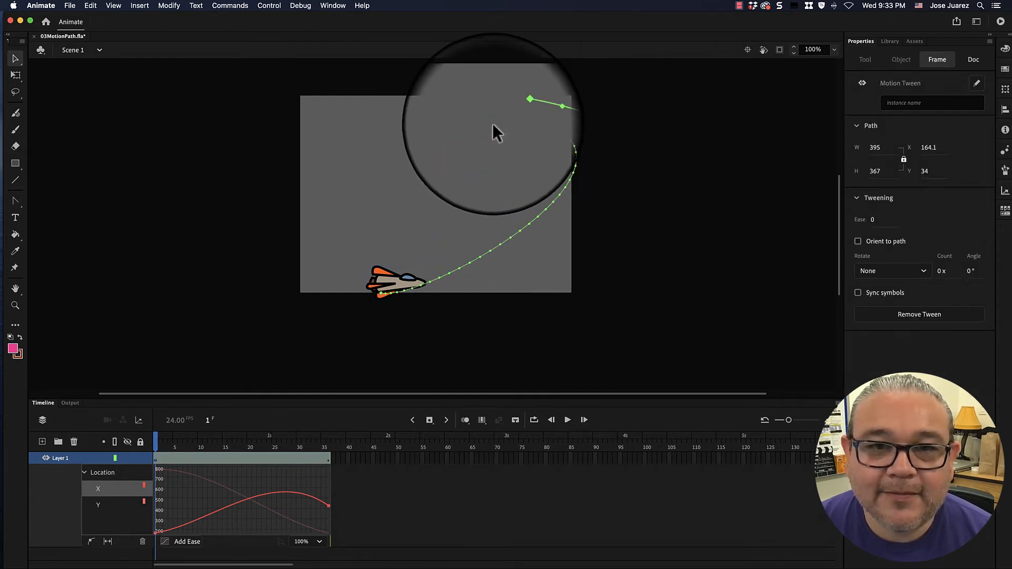
pyautogui.click(15, 75)
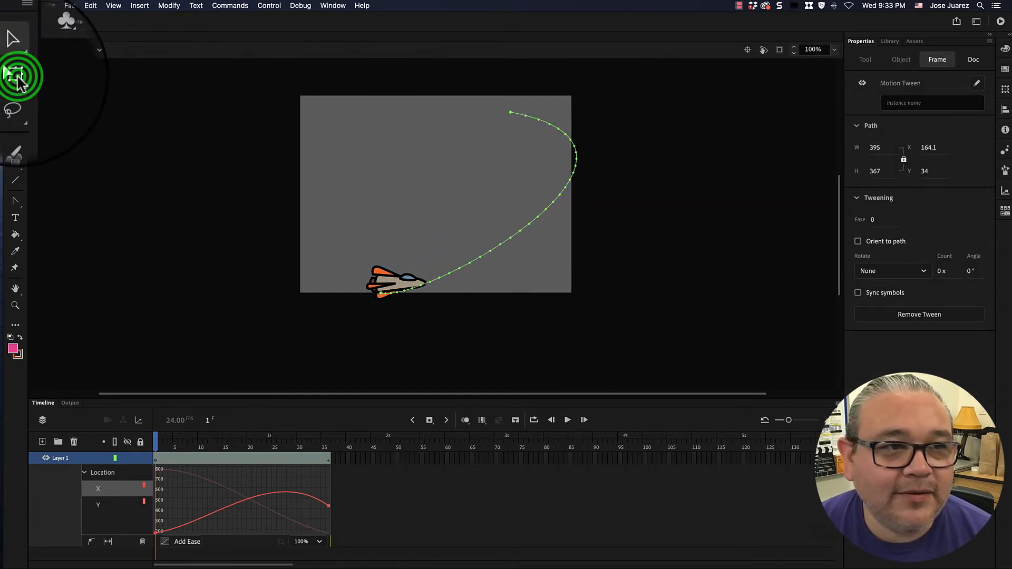
pyautogui.moveTo(381, 112); pyautogui.dragTo(352, 113)
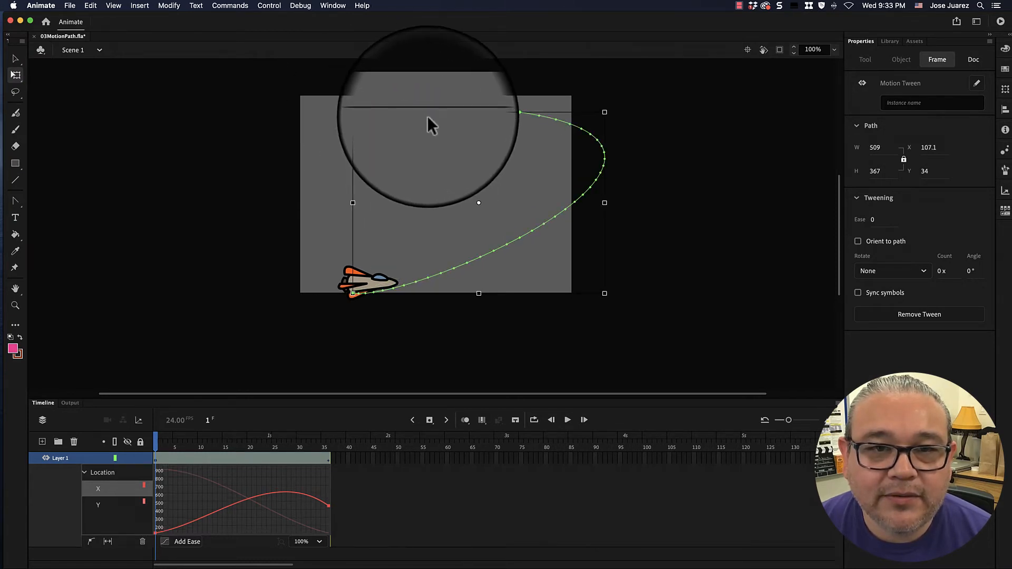
pyautogui.moveTo(569, 210); pyautogui.dragTo(526, 205)
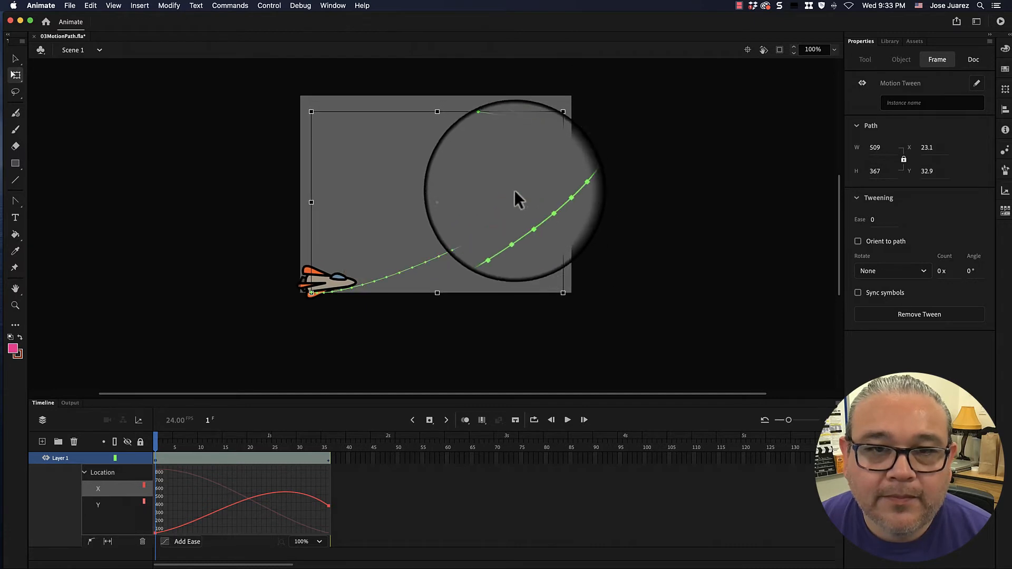
pyautogui.moveTo(311, 112)
pyautogui.mouseDown()
pyautogui.moveTo(296, 93)
pyautogui.moveTo(302, 103)
pyautogui.mouseUp()
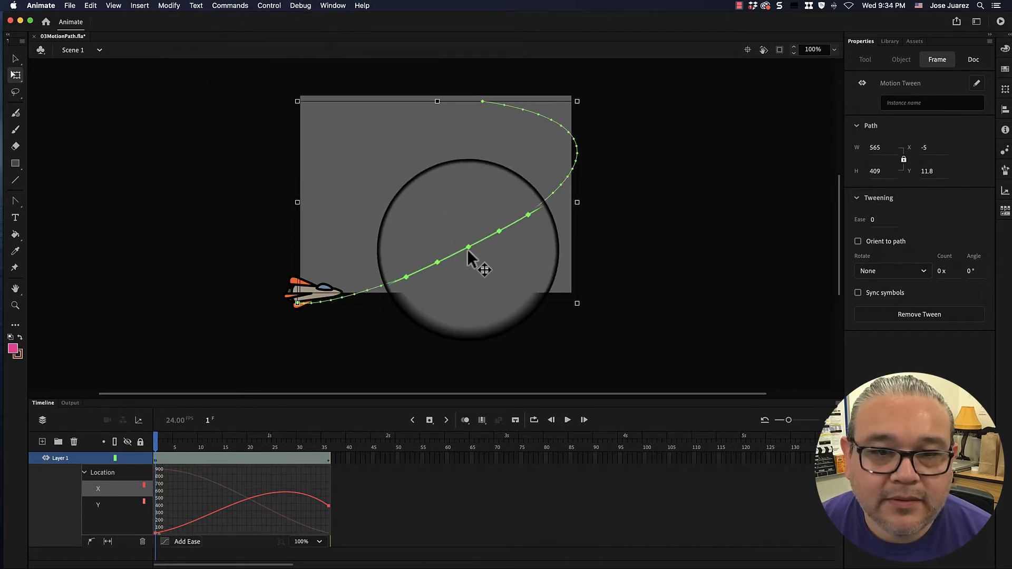
# Step: Narrow the motion path and rotate it counter-clockwise so it runs from the stage's lower-right corner toward the upper-left area, about 386 by 483
pyautogui.moveTo(578, 203); pyautogui.dragTo(504, 203)
pyautogui.click(557, 286)
pyautogui.moveTo(557, 289); pyautogui.dragTo(614, 62)
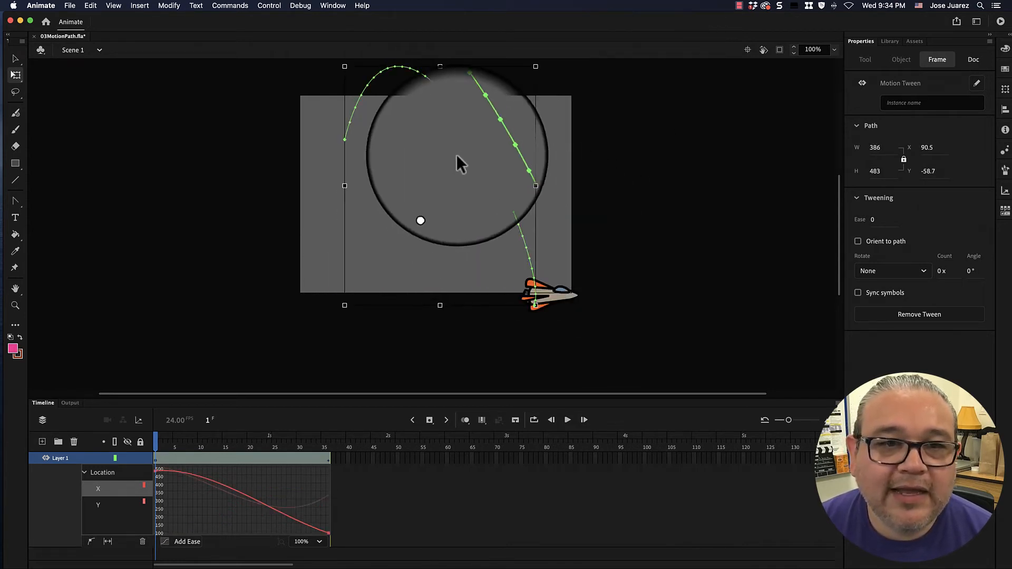
# Step: Convert the motion path's upper-left end point and pull its curve handle down and outward so the path forms a reversed S shape
pyautogui.click(16, 202)
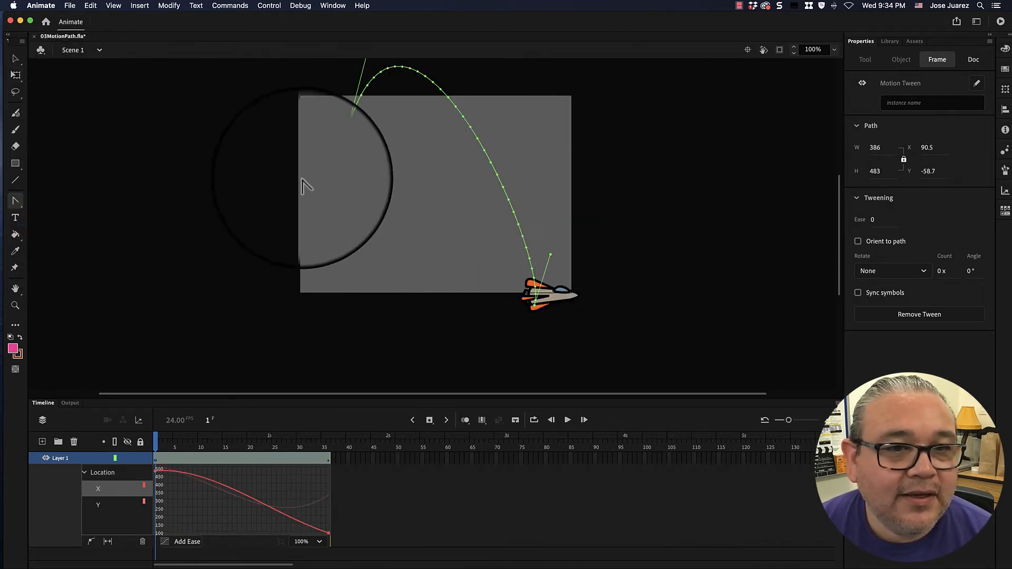
pyautogui.click(345, 140)
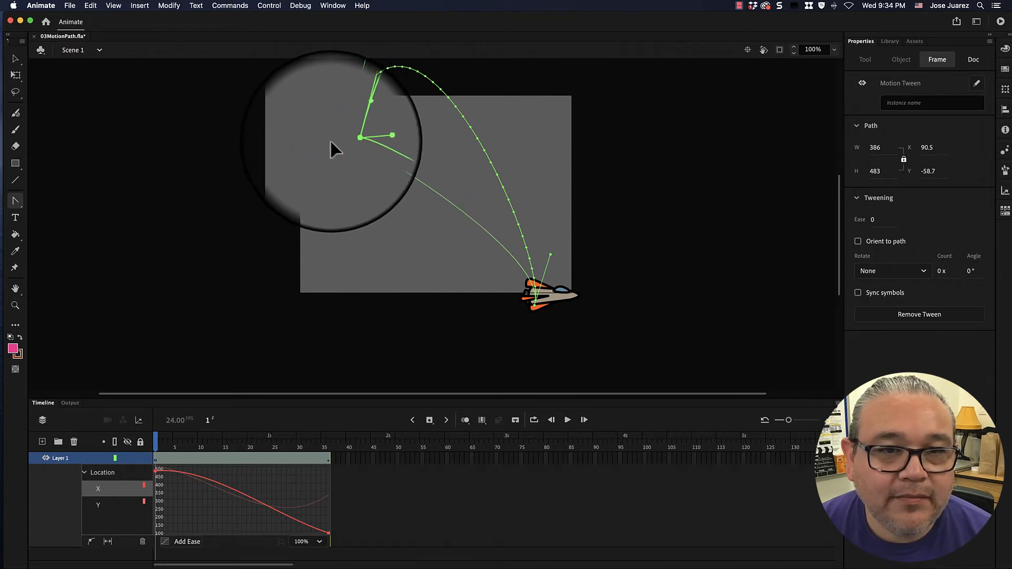
pyautogui.moveTo(379, 139); pyautogui.dragTo(258, 353)
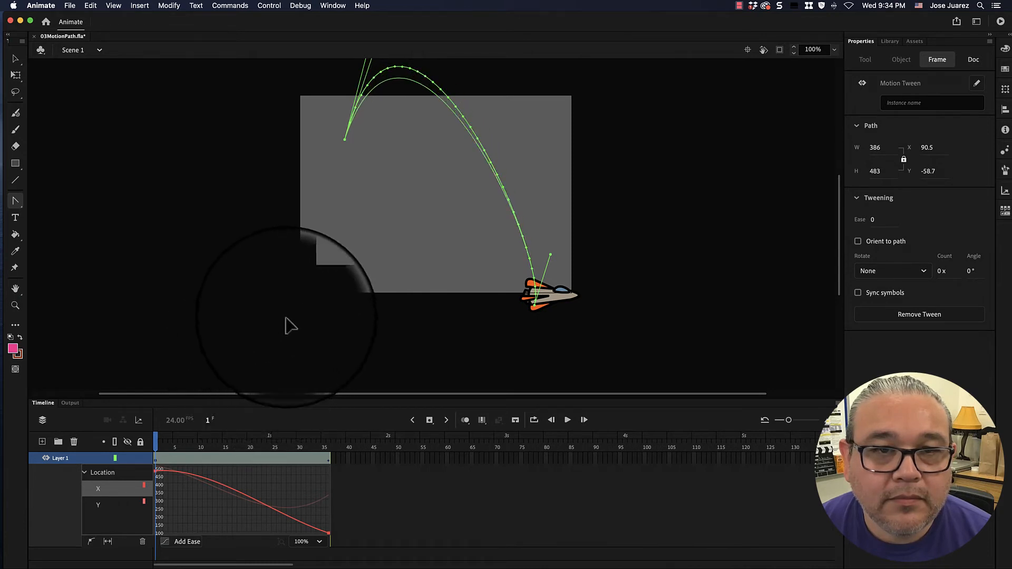
pyautogui.moveTo(294, 294); pyautogui.dragTo(345, 143)
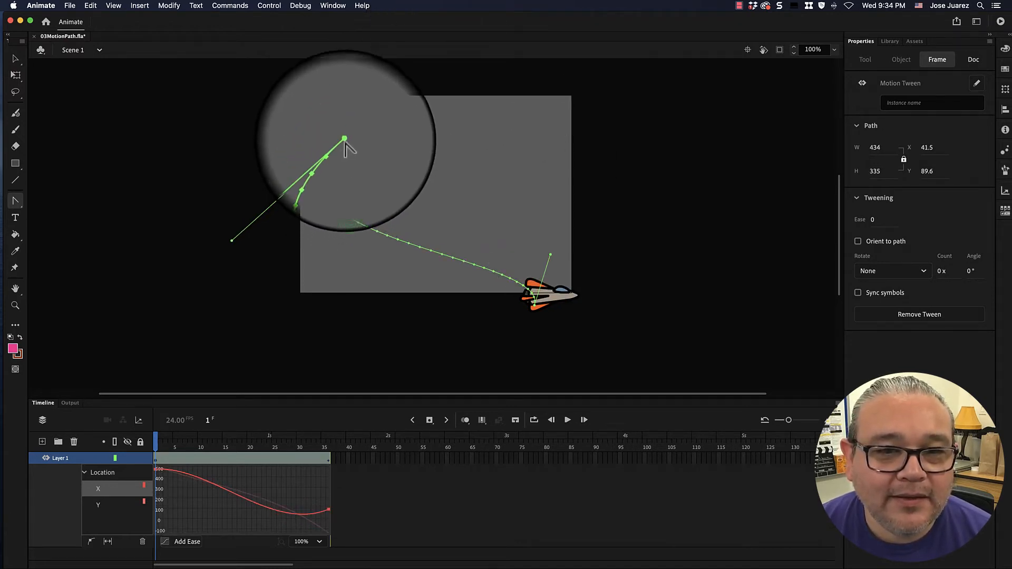
# Step: Free Transform the motion path, enlarging it to about 478 by 379 and moving it up so it fits within the stage
pyautogui.click(12, 61)
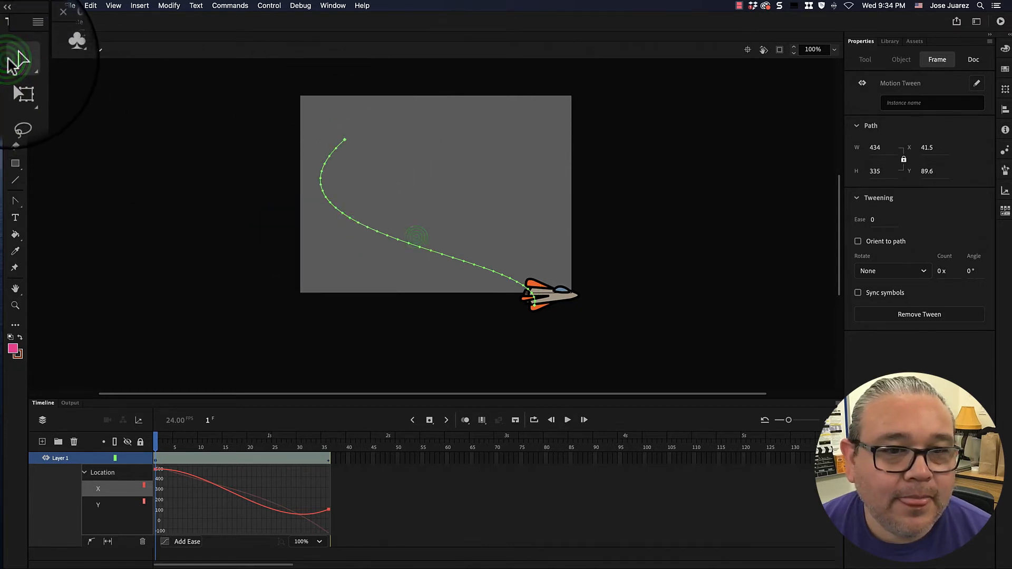
pyautogui.click(416, 237)
pyautogui.click(414, 243)
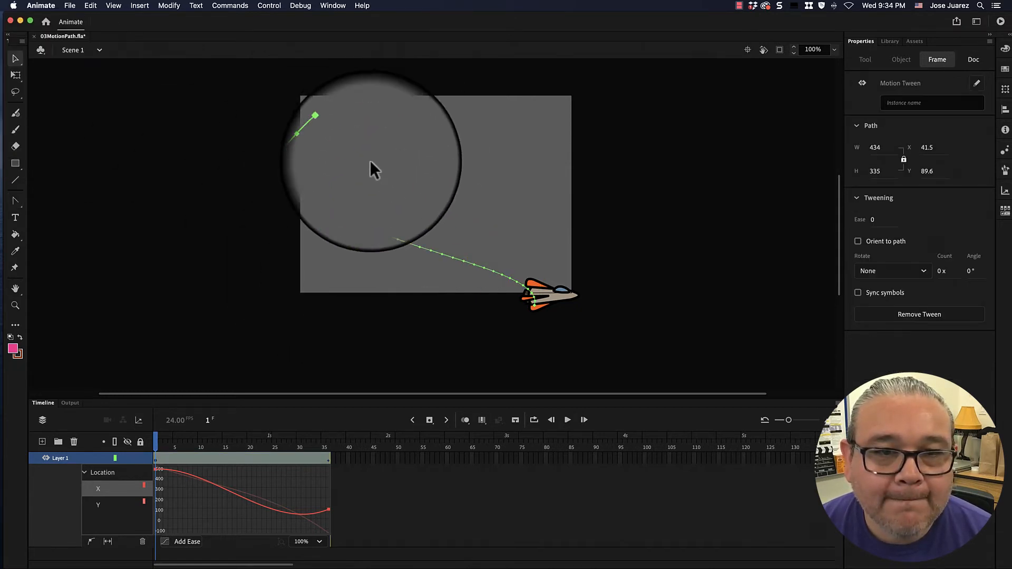
pyautogui.click(15, 75)
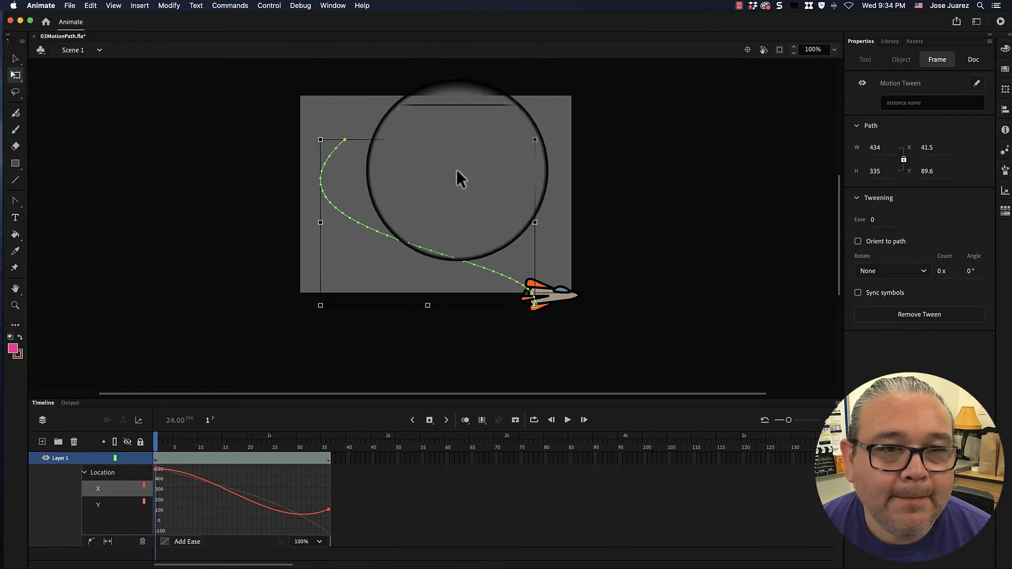
pyautogui.click(535, 139)
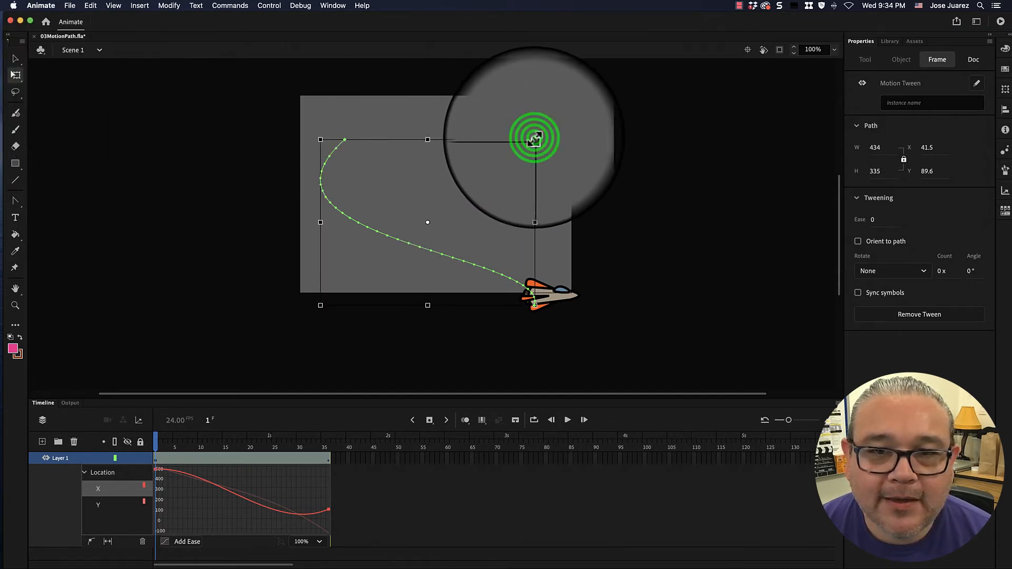
pyautogui.moveTo(535, 139); pyautogui.dragTo(546, 129)
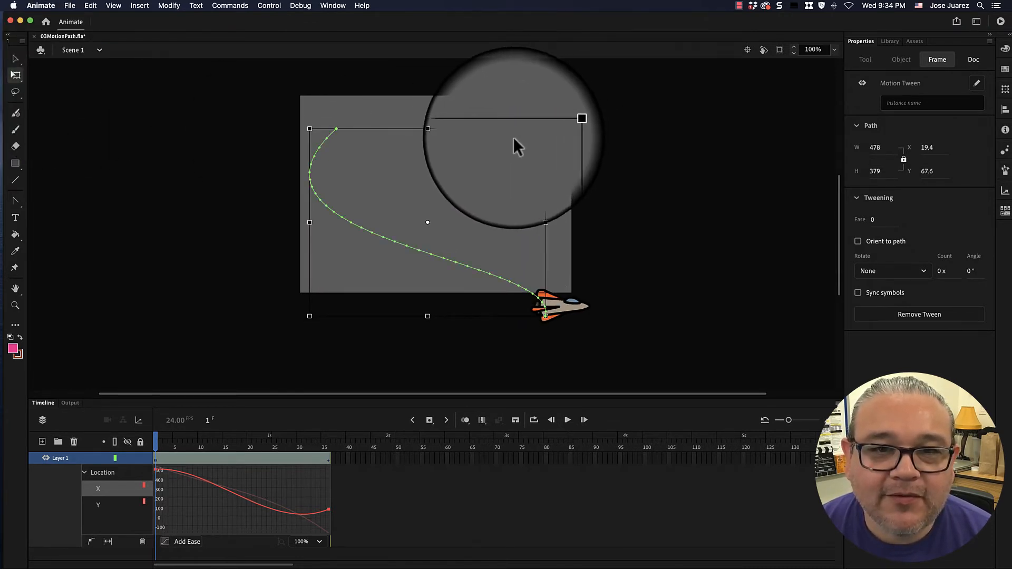
pyautogui.moveTo(424, 247); pyautogui.dragTo(420, 224)
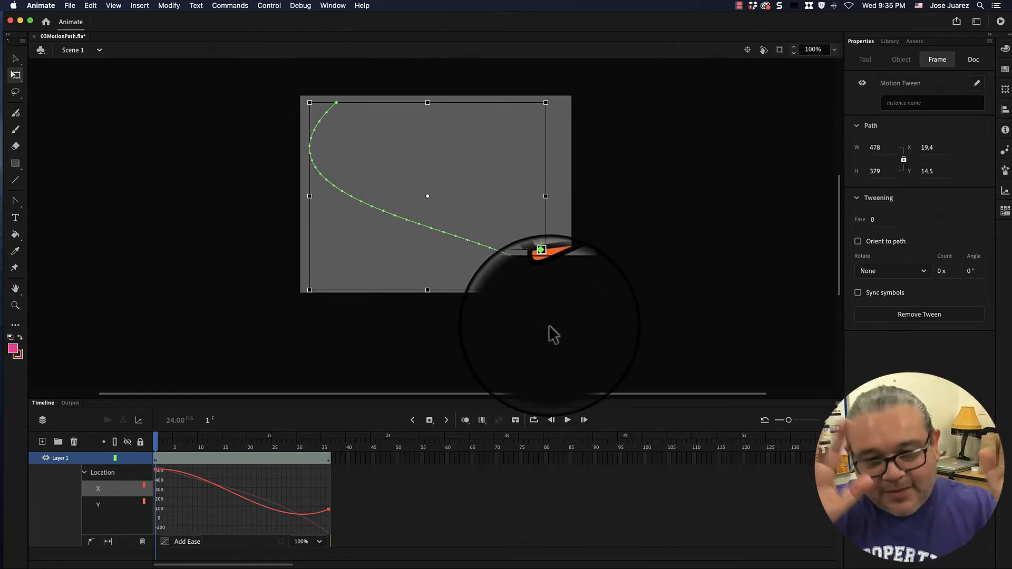
# Step: Rotate the rocket instance at frame 1 a quarter turn counter-clockwise with Free Transform so its nose points straight up
pyautogui.click(24, 76)
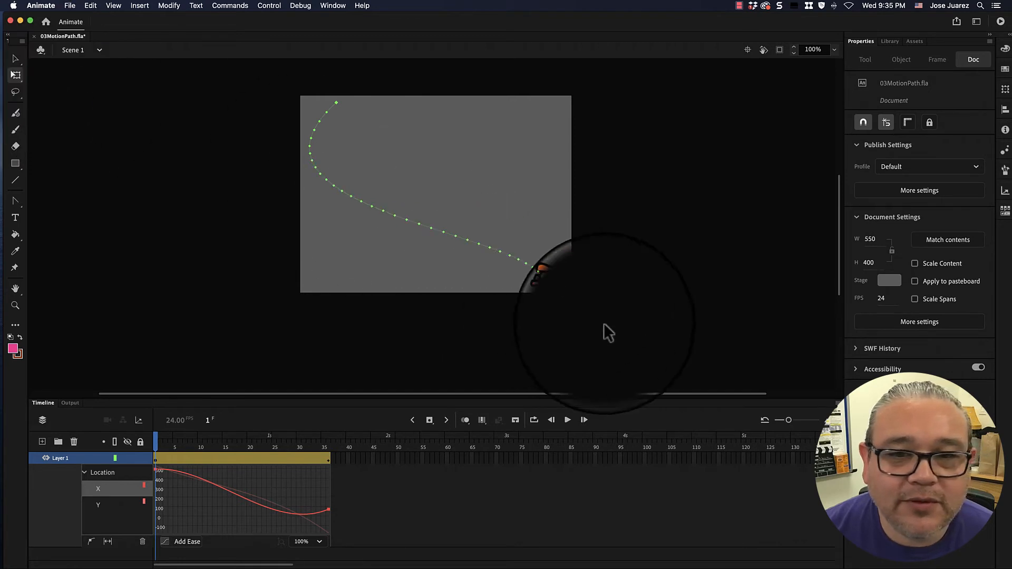
pyautogui.click(567, 280)
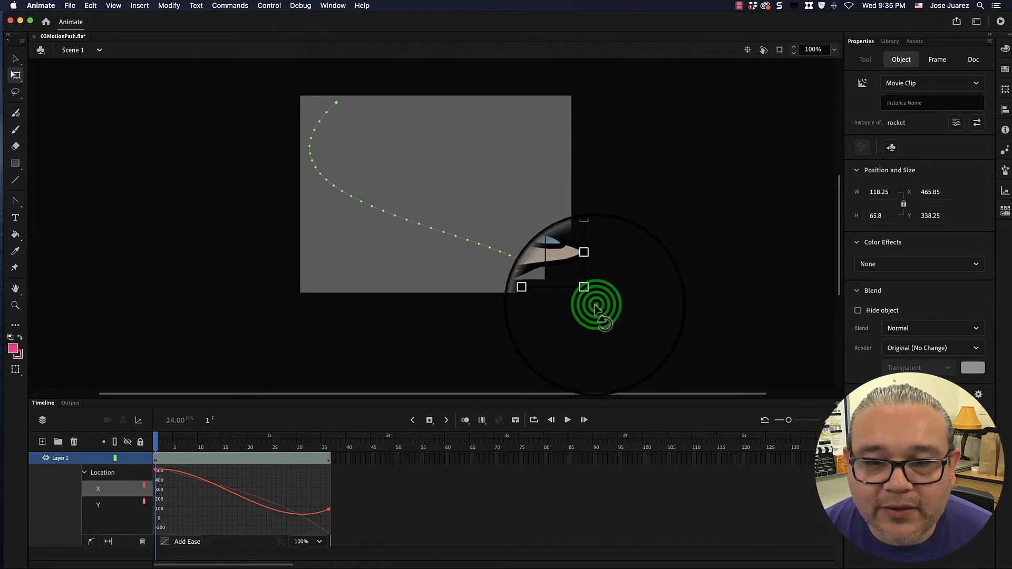
pyautogui.moveTo(610, 299); pyautogui.dragTo(570, 168)
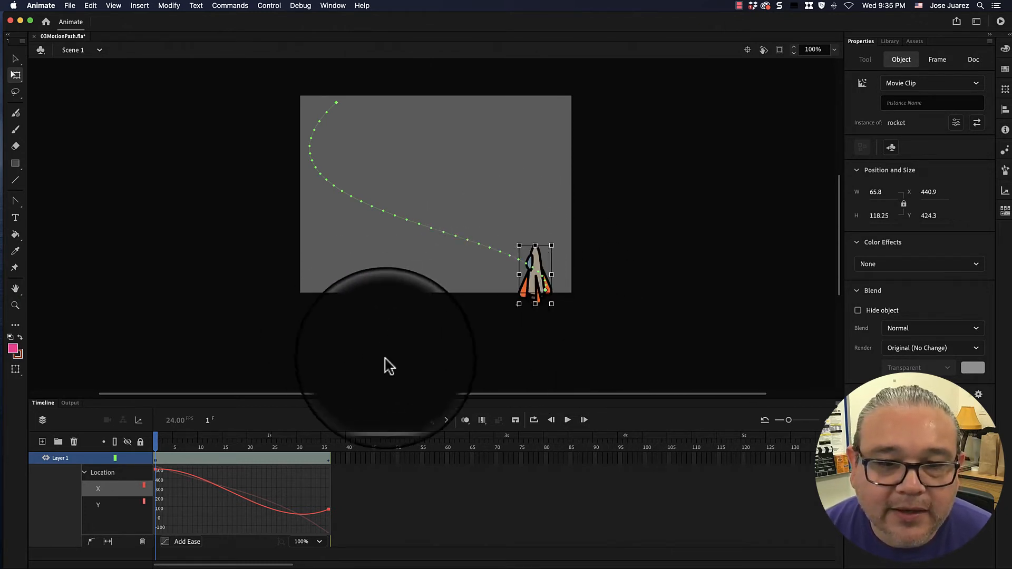
# Step: Play the tween to check the upright rocket's flight and return the playhead to frame 1
pyautogui.click(571, 423)
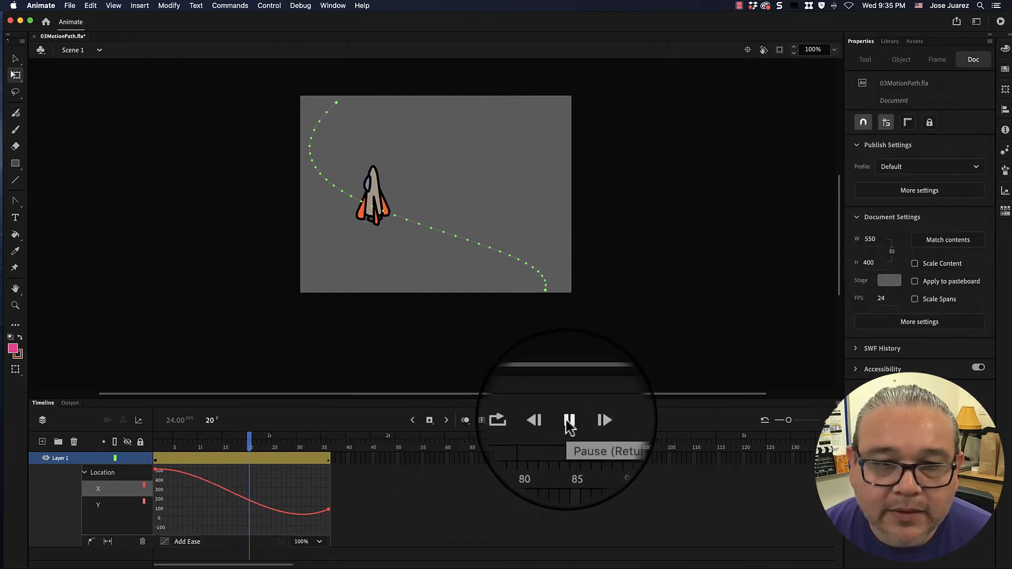
pyautogui.click(568, 424)
pyautogui.click(565, 423)
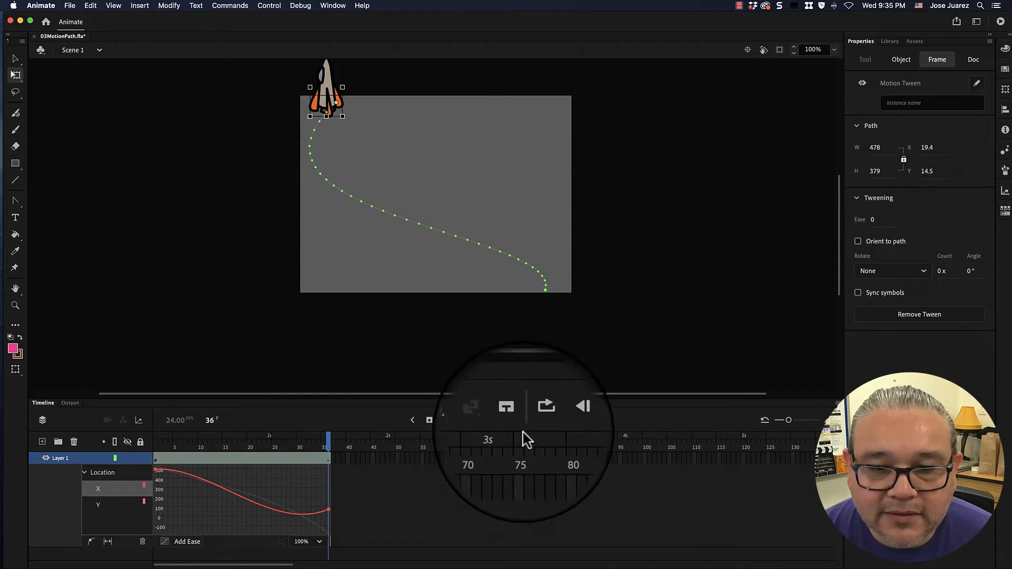
pyautogui.moveTo(329, 448); pyautogui.dragTo(127, 457)
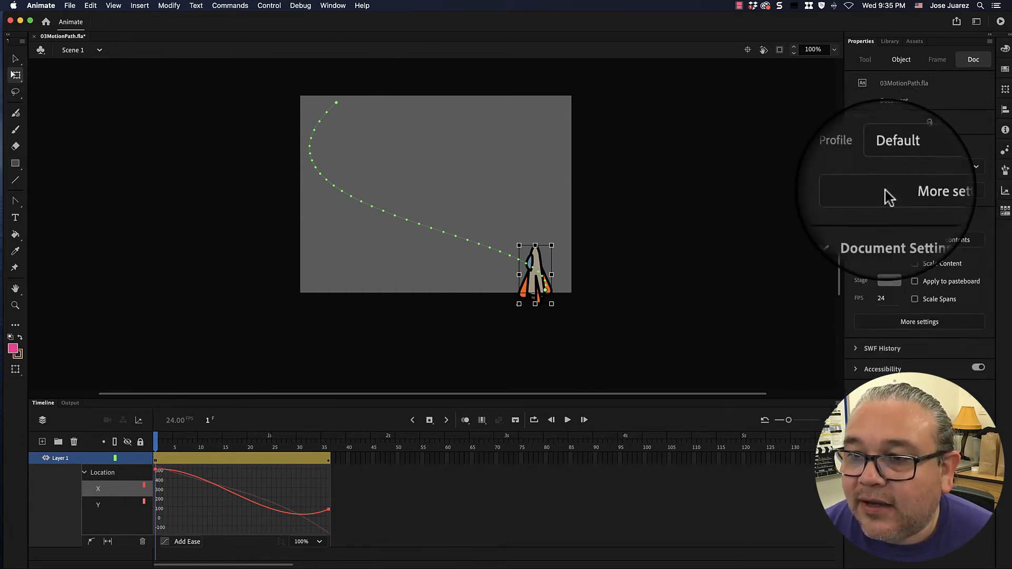
# Step: Turn on Orient to path in the frame properties of the rocket's motion tween
pyautogui.click(294, 459)
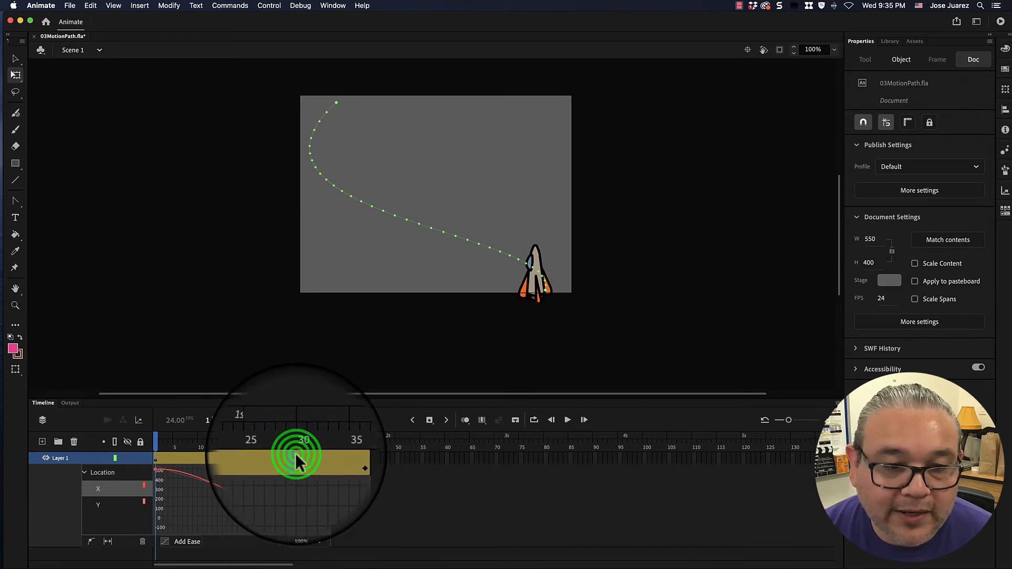
pyautogui.click(856, 41)
pyautogui.click(938, 60)
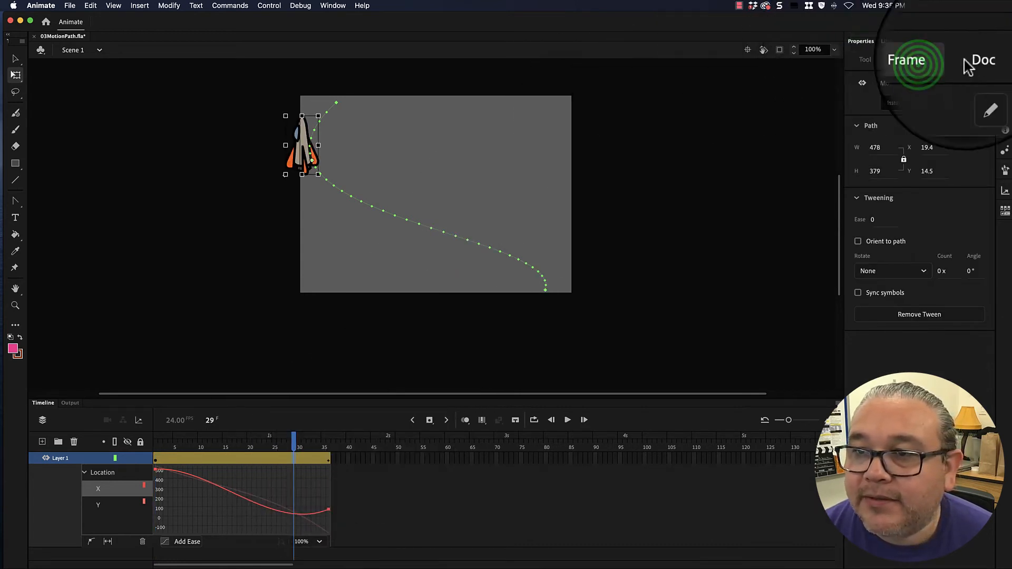
pyautogui.click(858, 242)
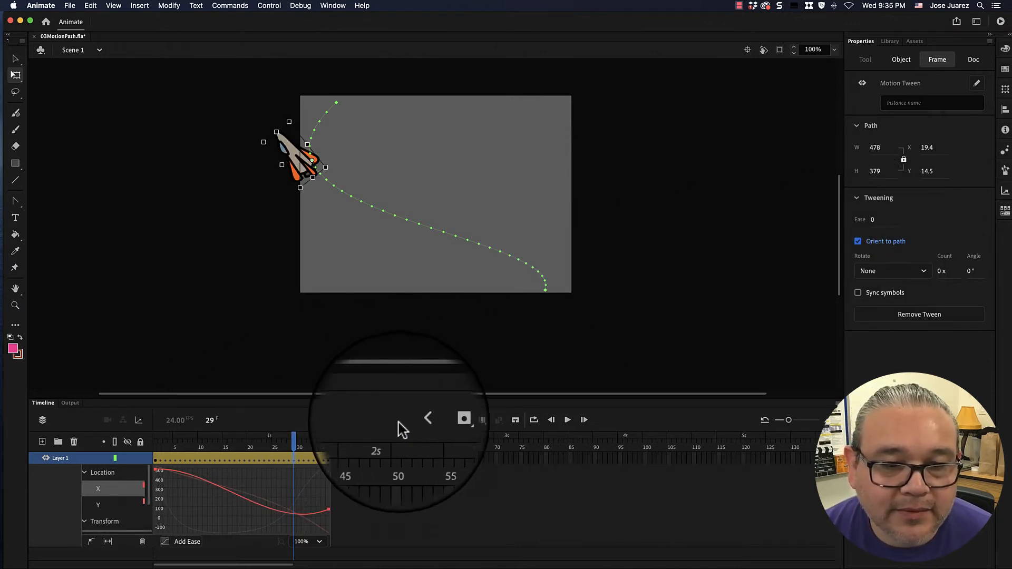
# Step: Return to frame 1 and play the tween to check how the rocket turns along its path
pyautogui.moveTo(294, 447); pyautogui.dragTo(102, 468)
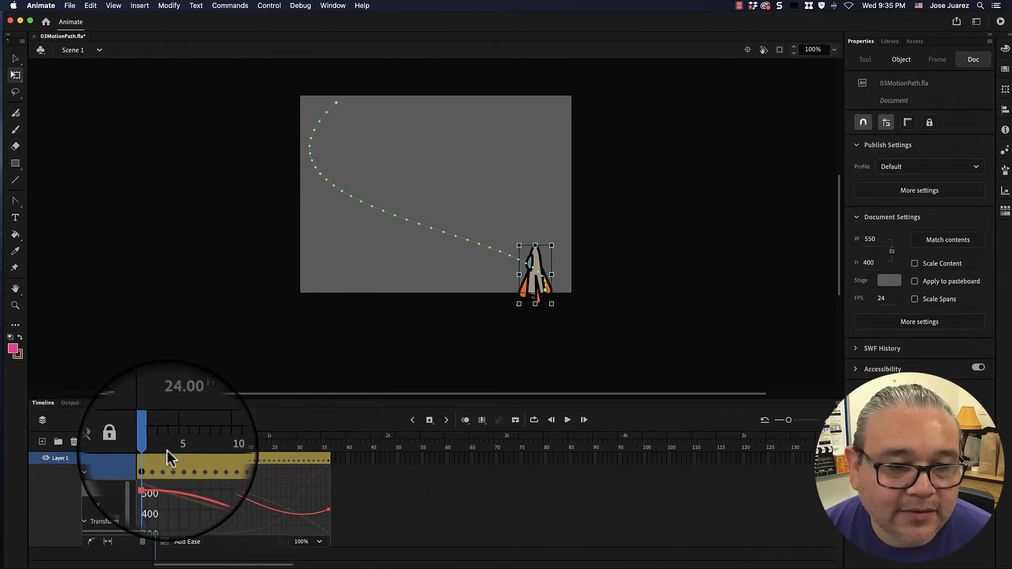
pyautogui.moveTo(152, 444); pyautogui.dragTo(158, 379)
pyautogui.press('Return')
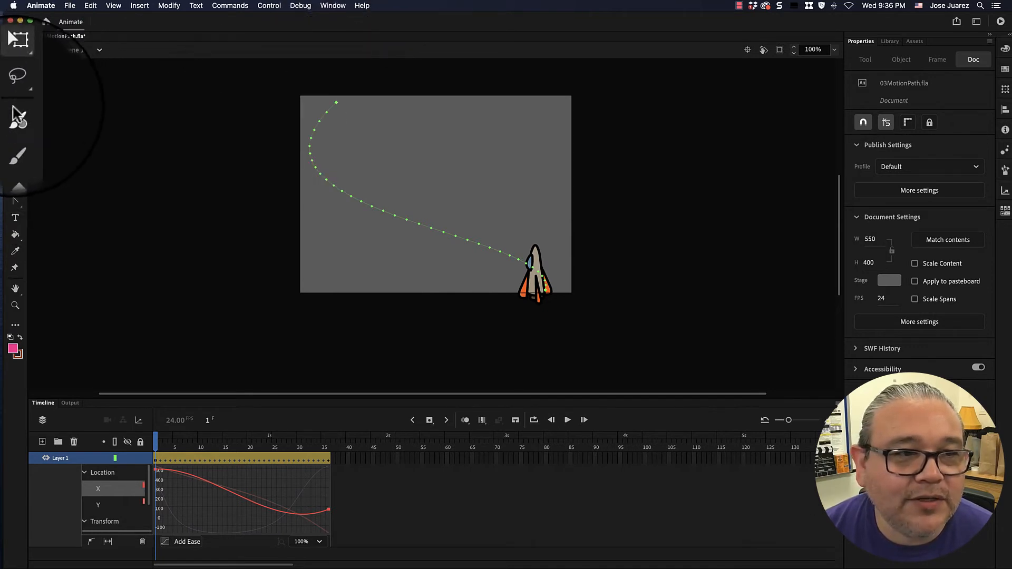
# Step: Convert the motion path's upper-left end point so the path becomes a single outward arc, and play the tween
pyautogui.click(16, 201)
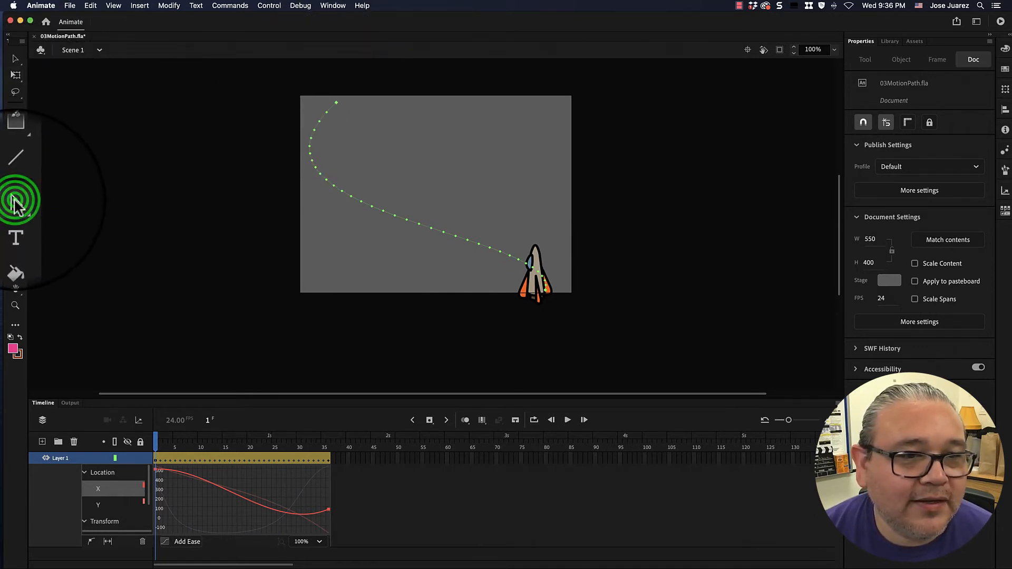
pyautogui.click(337, 103)
pyautogui.moveTo(336, 103); pyautogui.dragTo(301, 99)
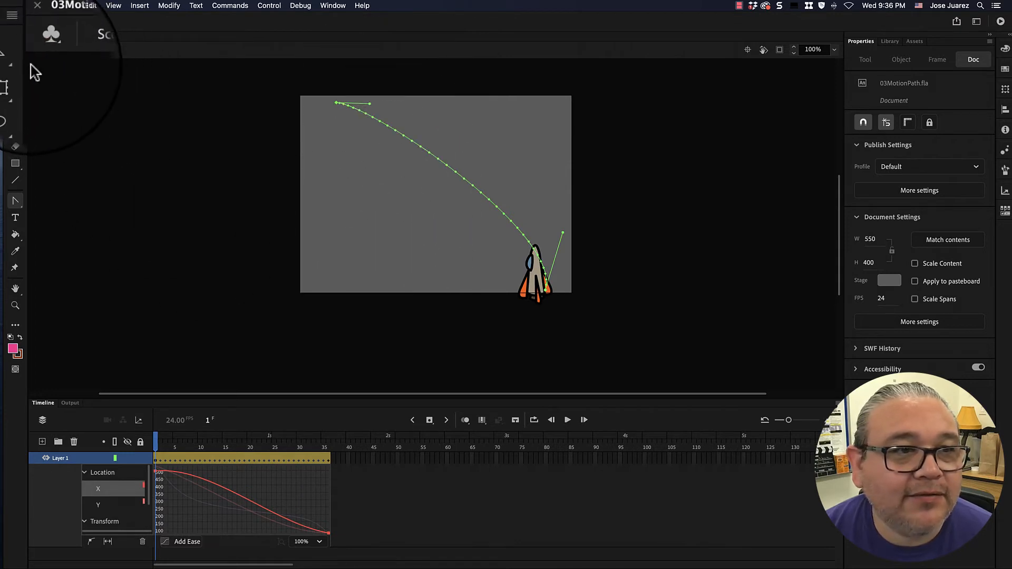
pyautogui.click(568, 420)
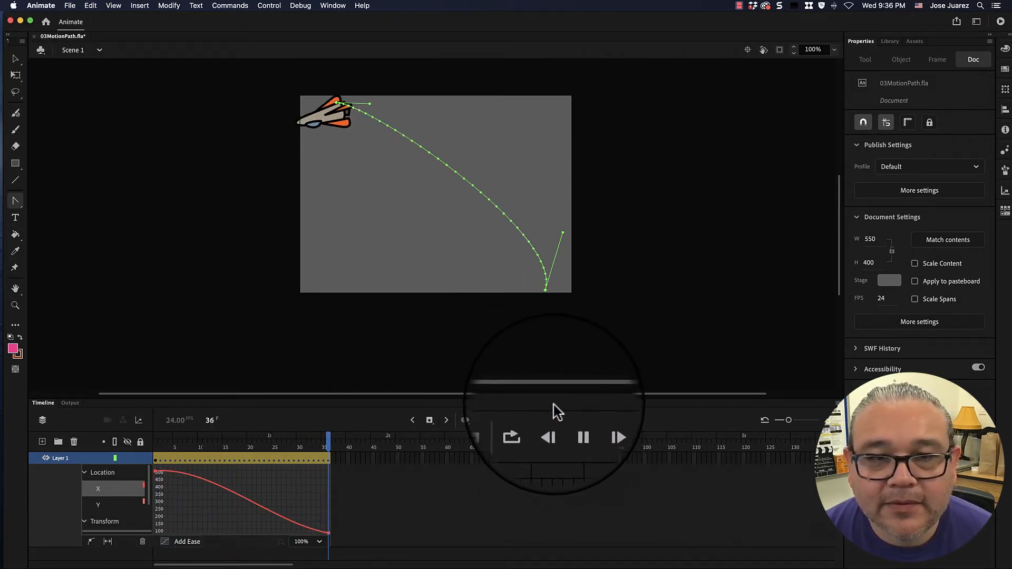
pyautogui.click(568, 421)
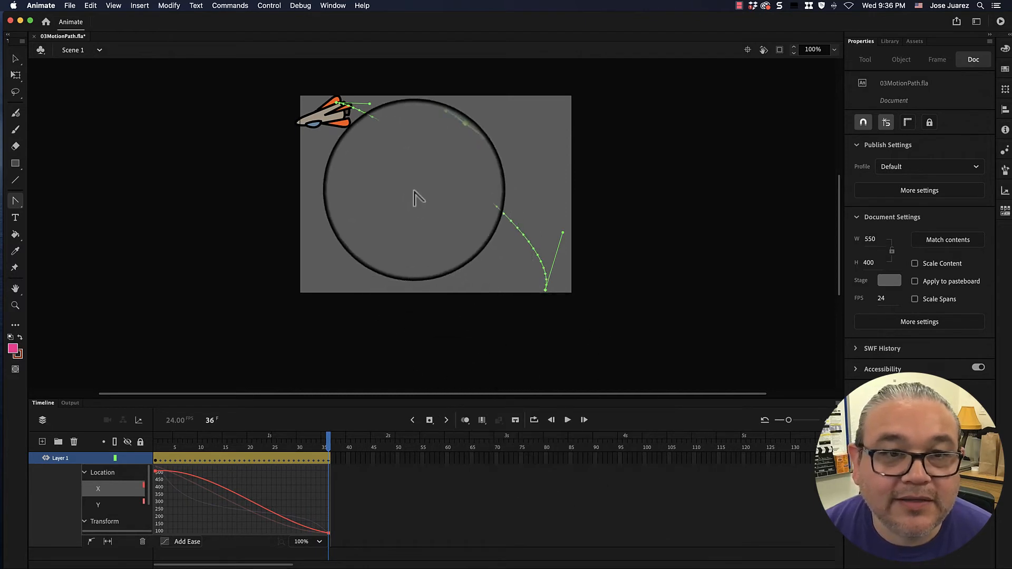
# Step: Pull the upper-left end point's curve handle below the point so the path ends heading upward, and play the tween
pyautogui.click(369, 105)
pyautogui.moveTo(370, 104); pyautogui.dragTo(329, 132)
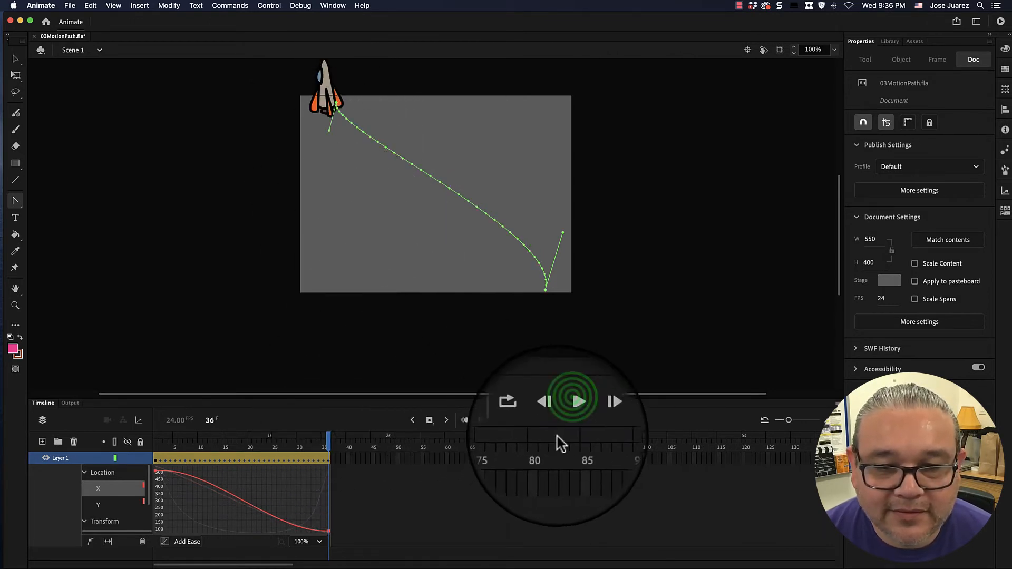
pyautogui.click(562, 415)
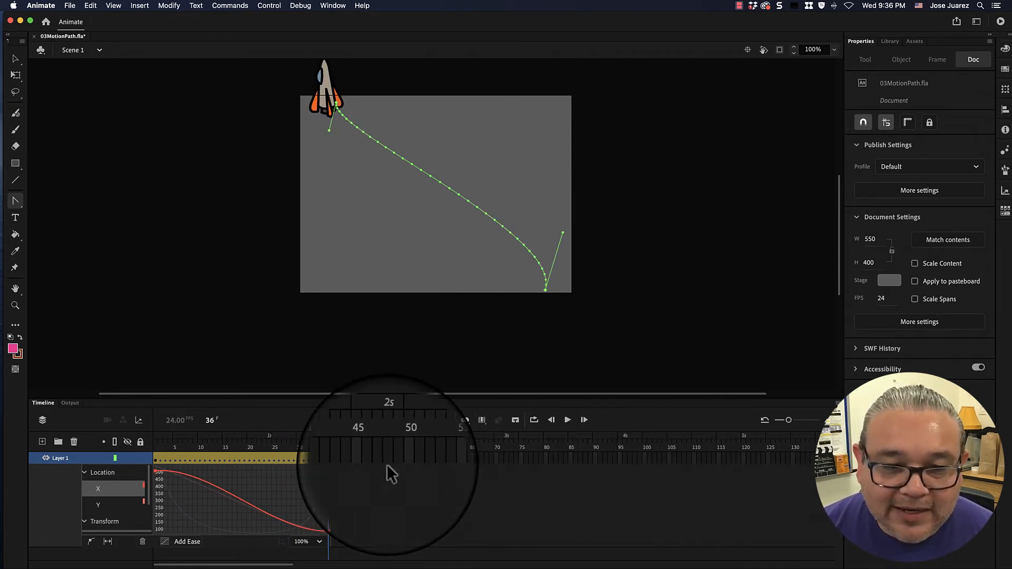
# Step: At frame 1, mirror the rocket horizontally with Free Transform to about 72 by 118, and preview the tween
pyautogui.moveTo(328, 445); pyautogui.dragTo(94, 446)
pyautogui.click(538, 265)
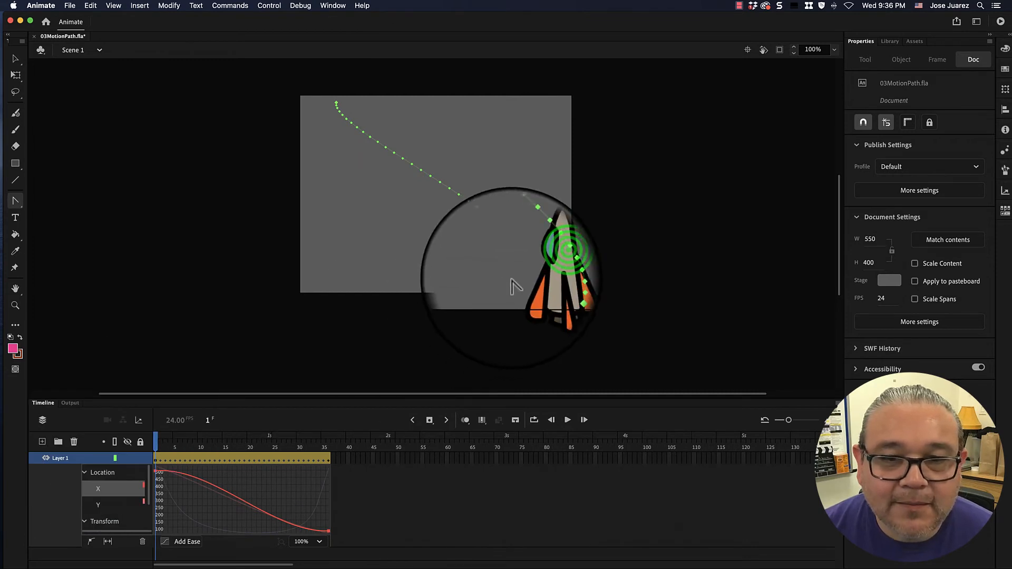
pyautogui.scroll(-3, 524, 262)
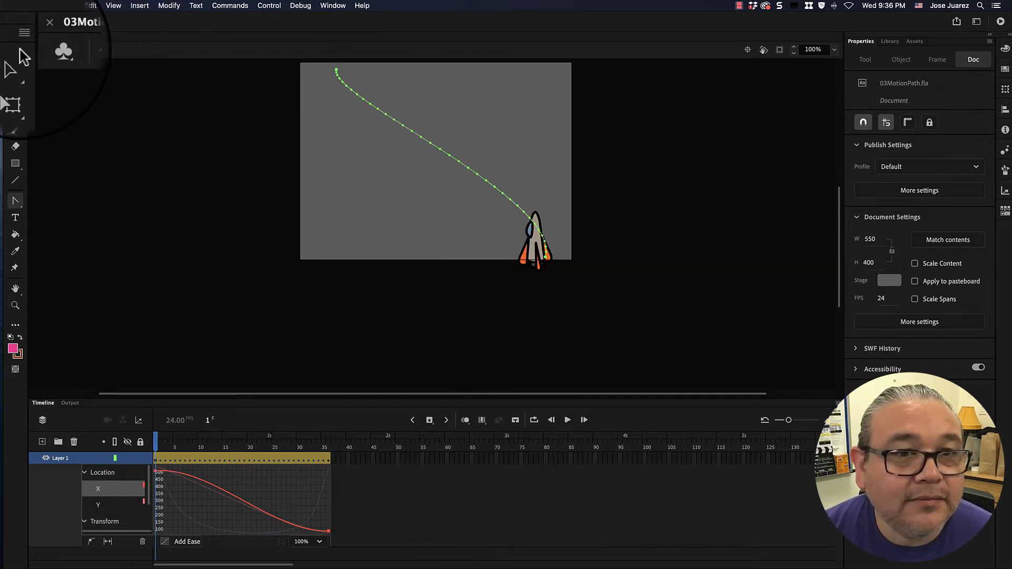
pyautogui.click(15, 75)
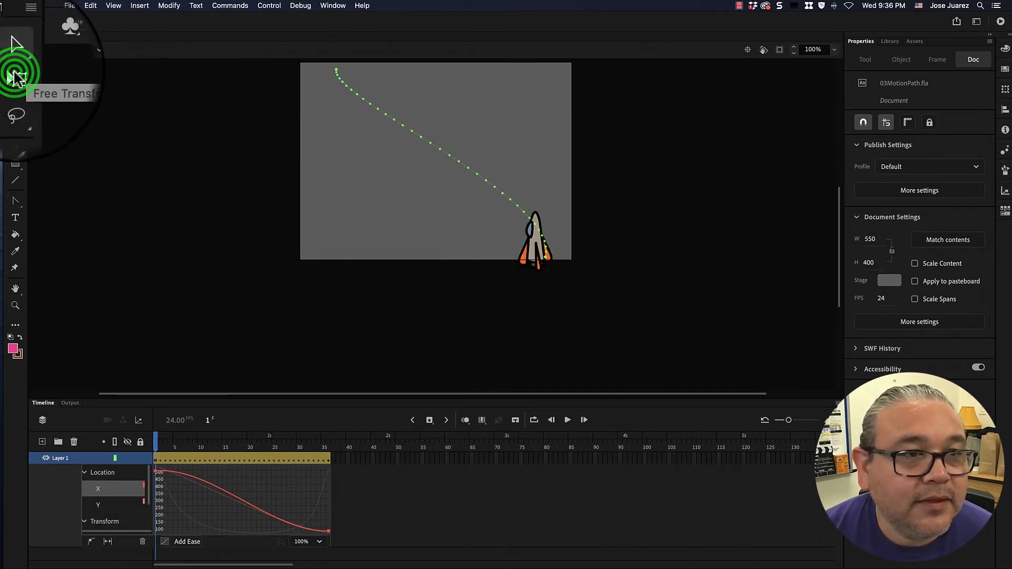
pyautogui.click(532, 238)
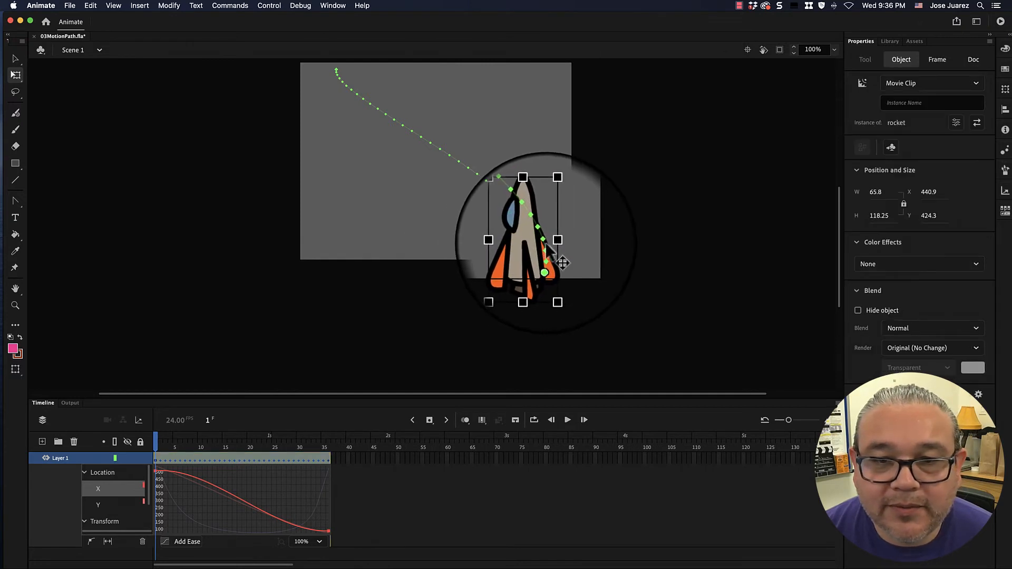
pyautogui.moveTo(519, 243); pyautogui.dragTo(573, 239)
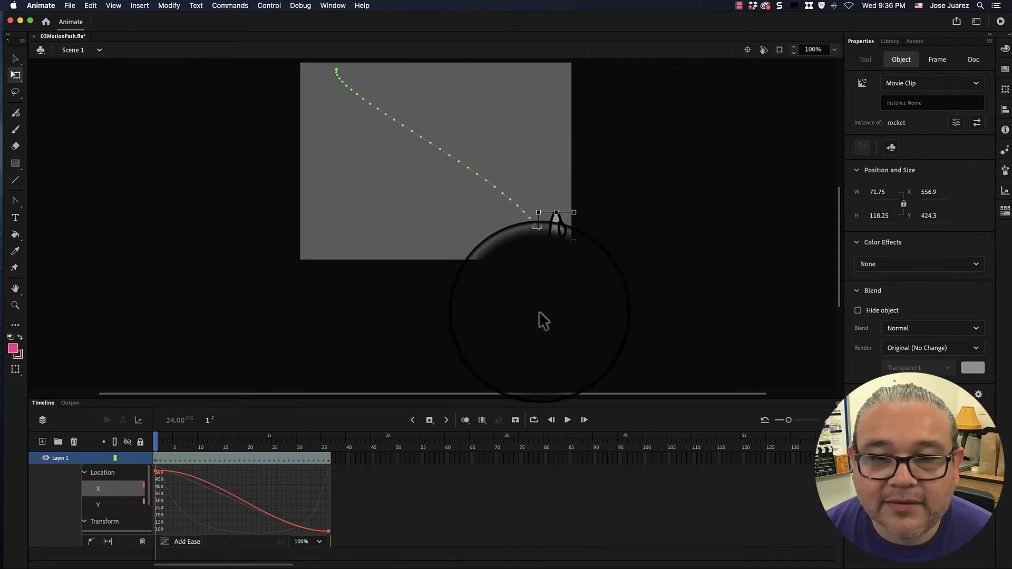
pyautogui.click(16, 59)
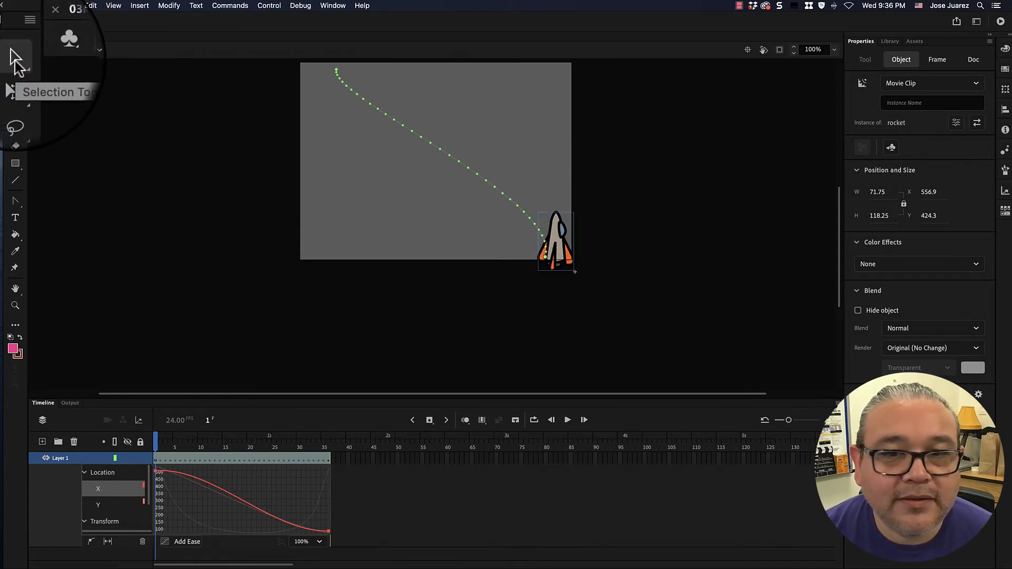
pyautogui.click(567, 419)
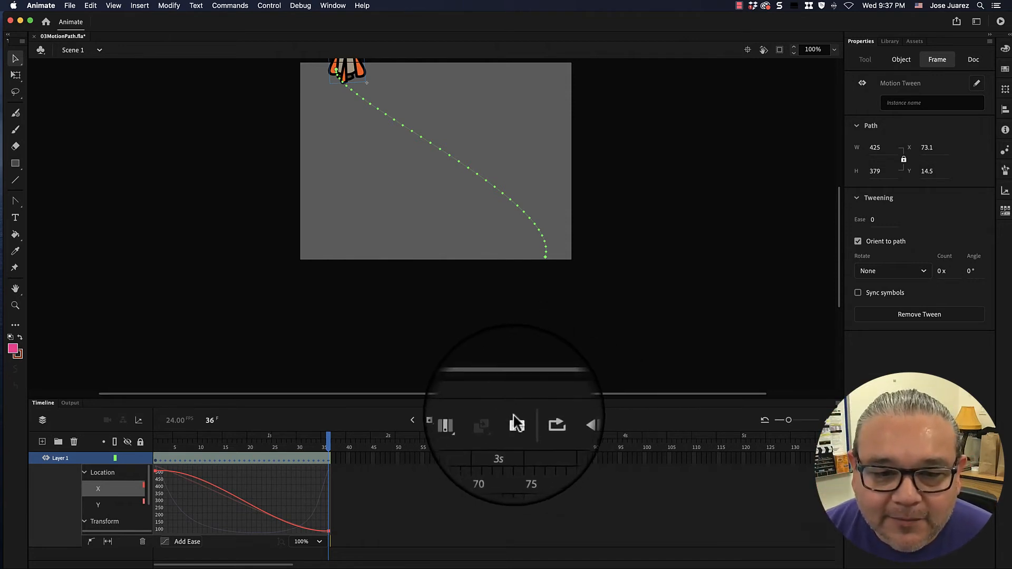
pyautogui.moveTo(332, 447); pyautogui.dragTo(81, 445)
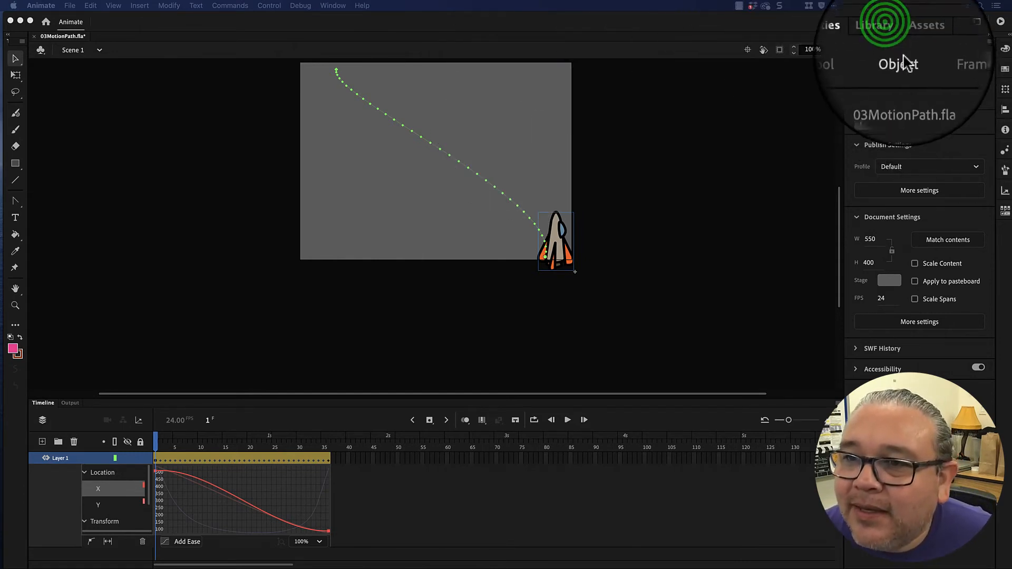
# Step: Replace the rocket as the tween's target object with the alien symbol from the library
pyautogui.click(891, 41)
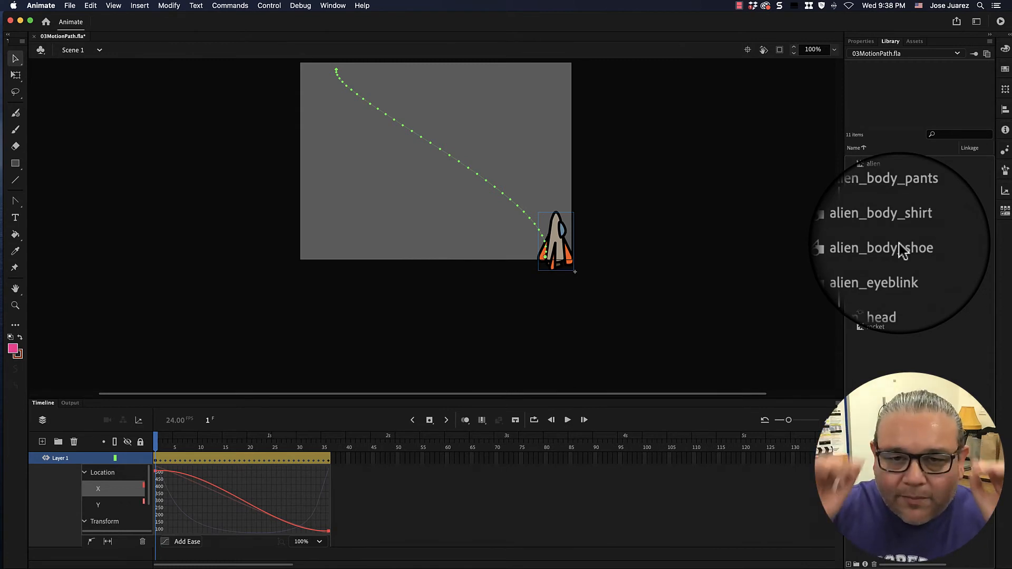
pyautogui.click(867, 164)
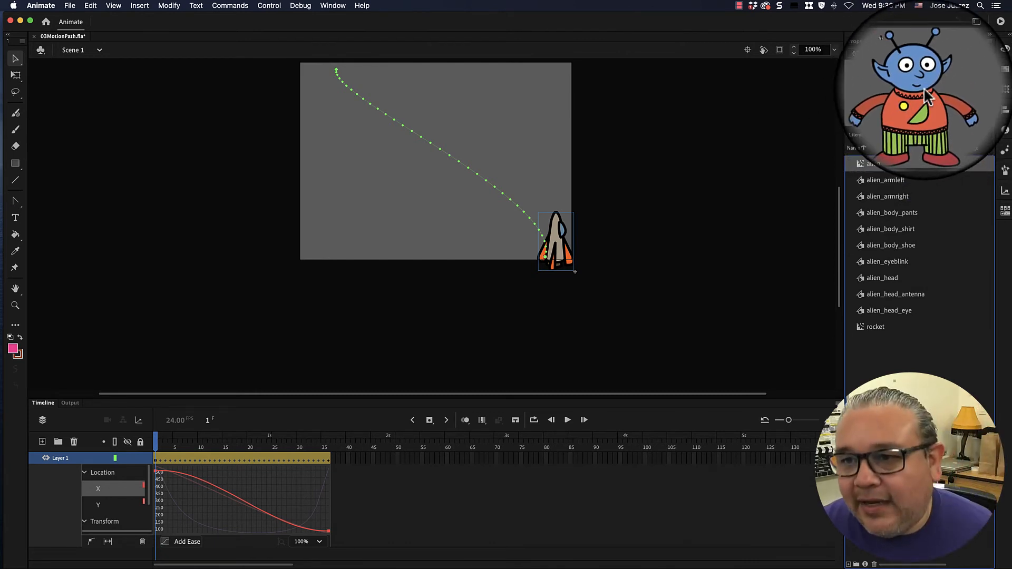
pyautogui.click(870, 164)
pyautogui.moveTo(869, 160); pyautogui.dragTo(556, 243)
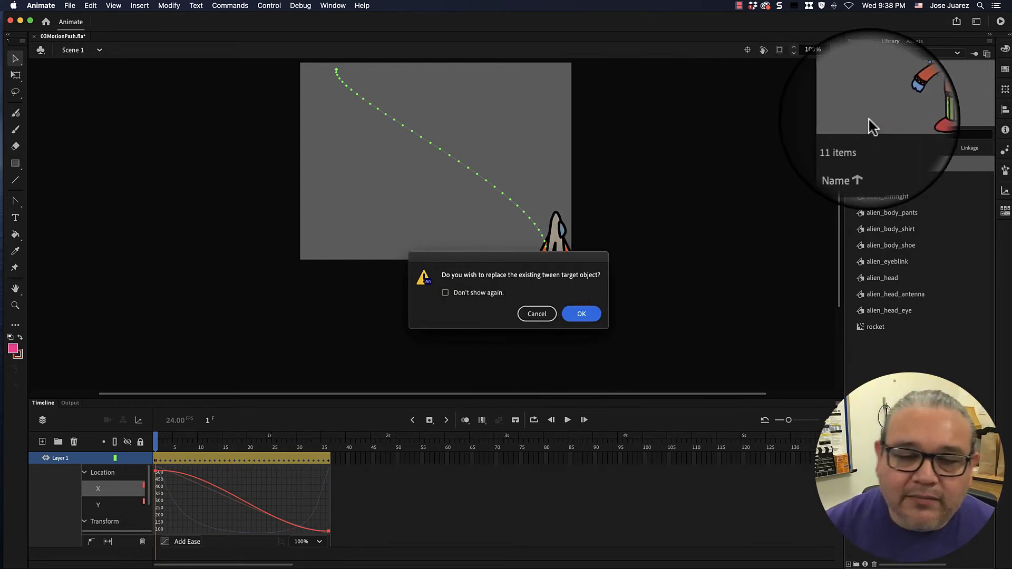
pyautogui.click(580, 314)
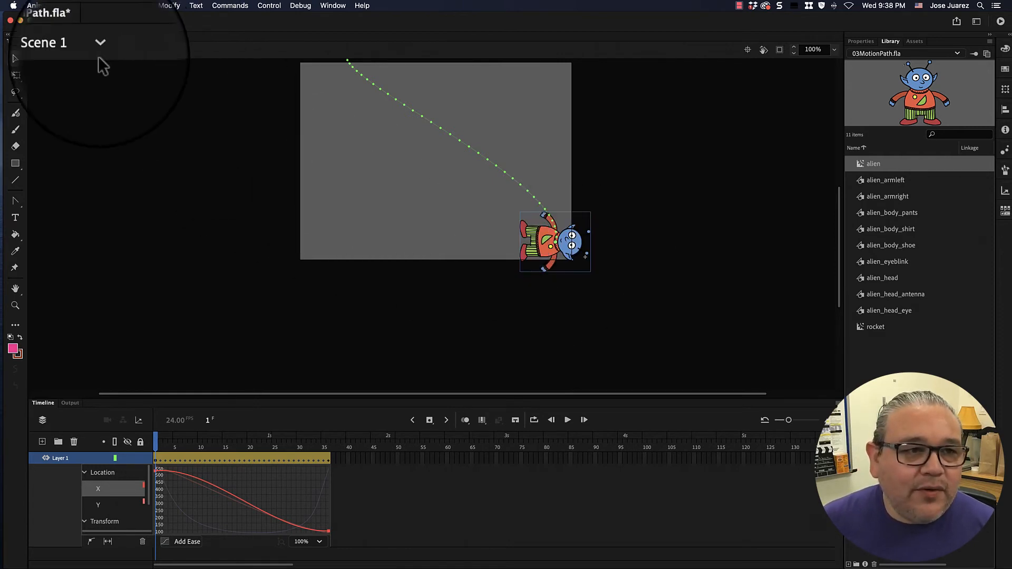
# Step: Rotate the alien upright at frame 1 with Free Transform, and preview the tween along its motion path
pyautogui.click(15, 75)
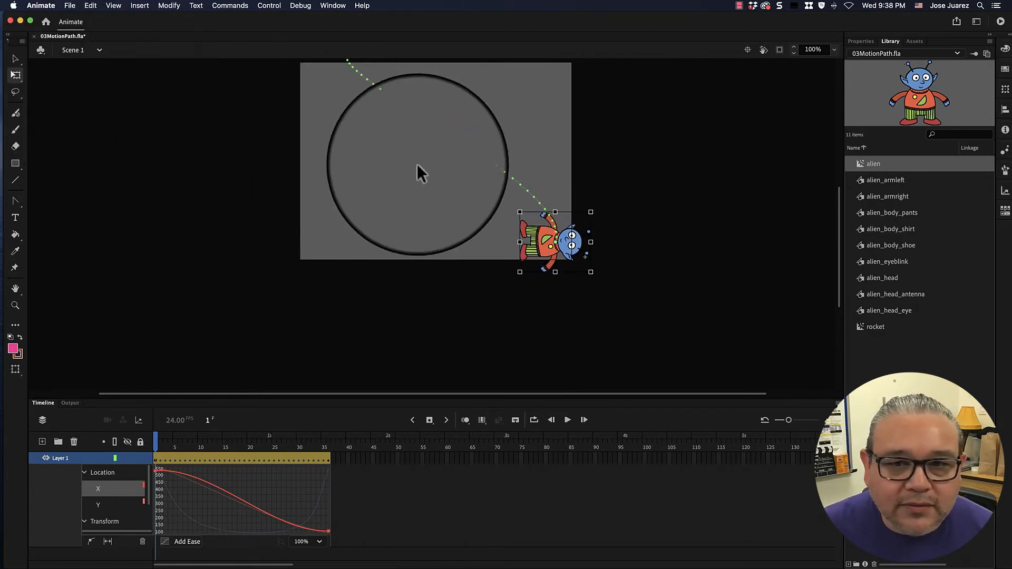
pyautogui.click(594, 274)
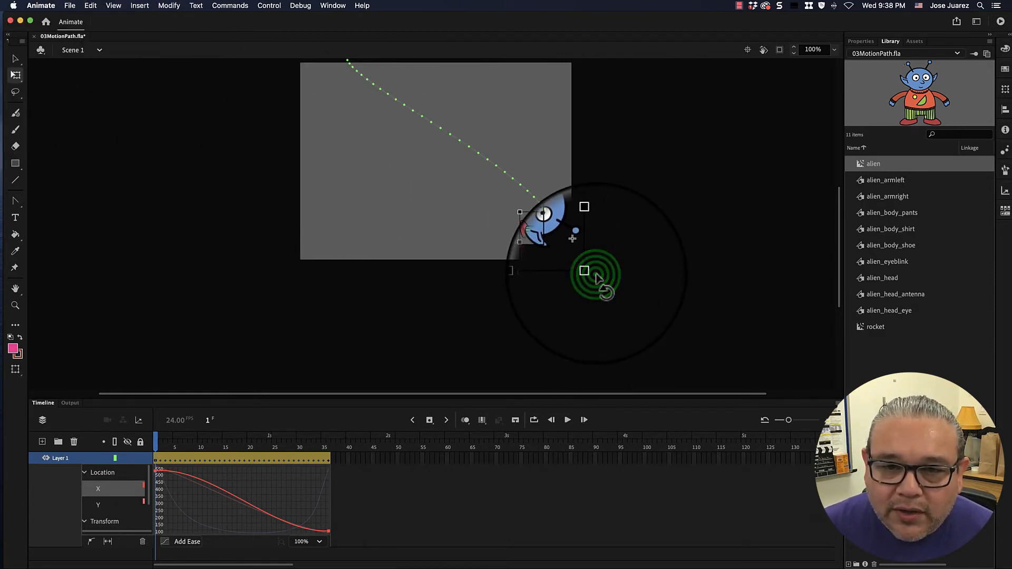
pyautogui.moveTo(597, 275); pyautogui.dragTo(598, 209)
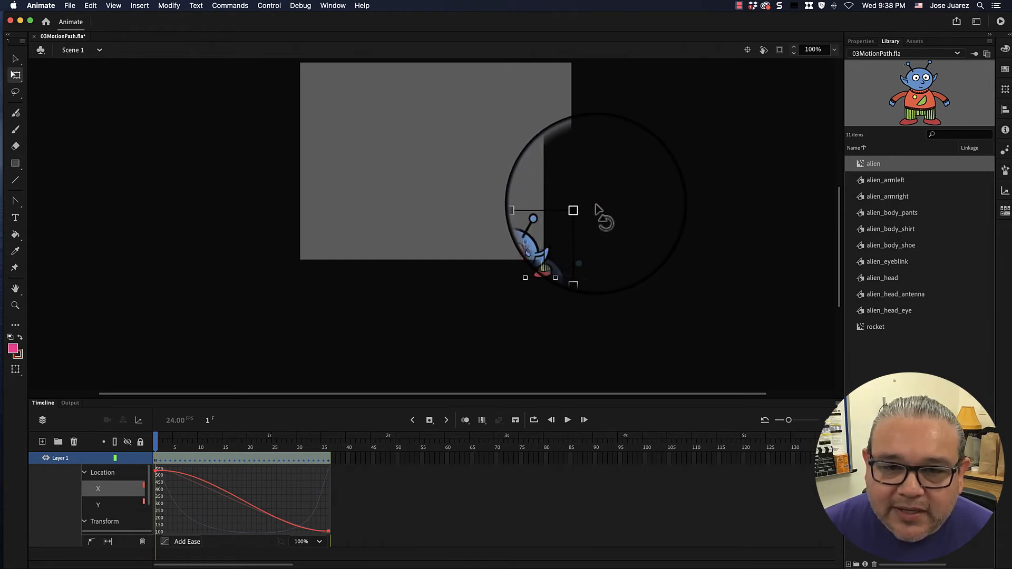
pyautogui.press('super+z')
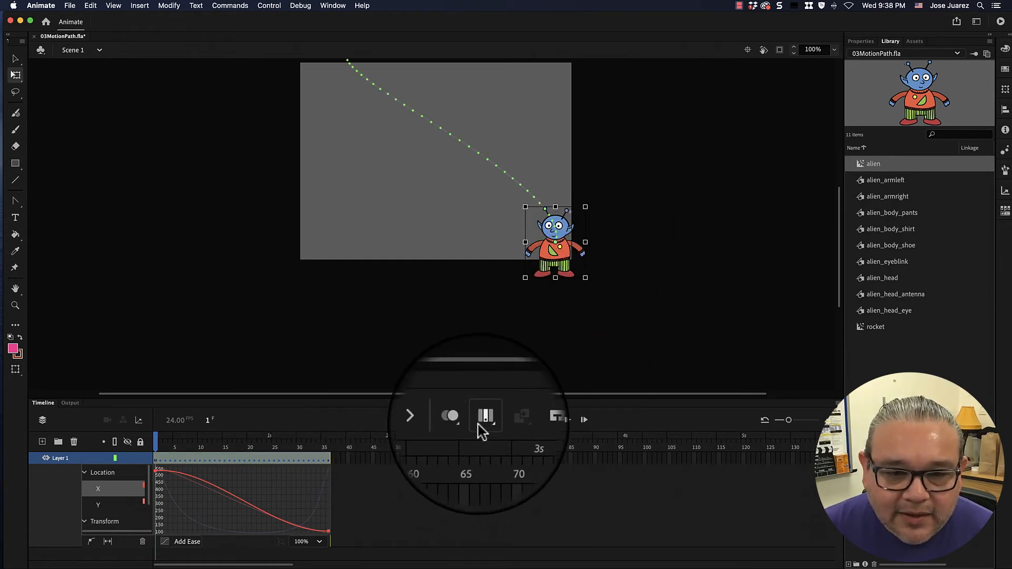
pyautogui.click(567, 420)
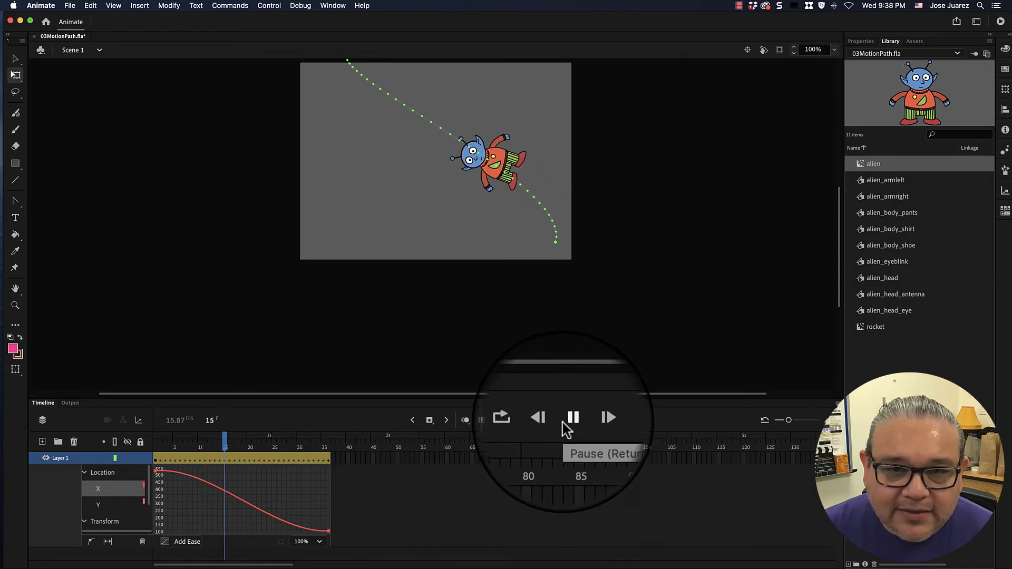
pyautogui.click(563, 424)
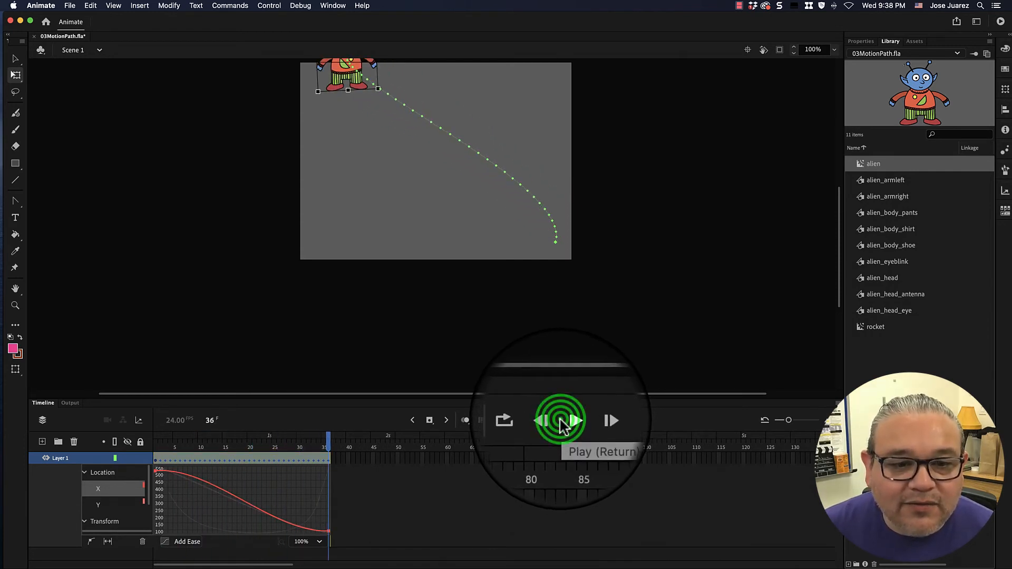
pyautogui.click(563, 424)
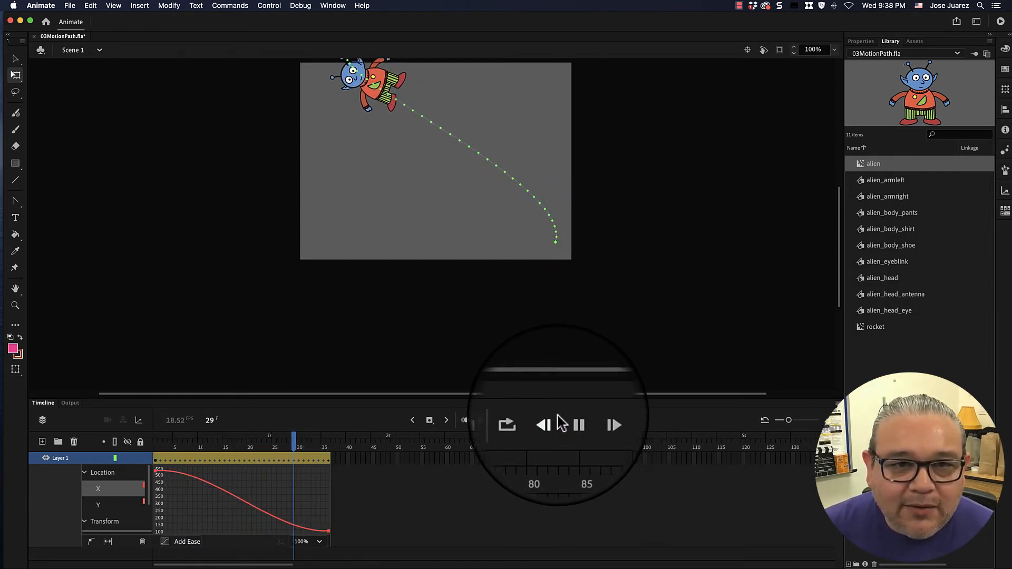
pyautogui.click(330, 445)
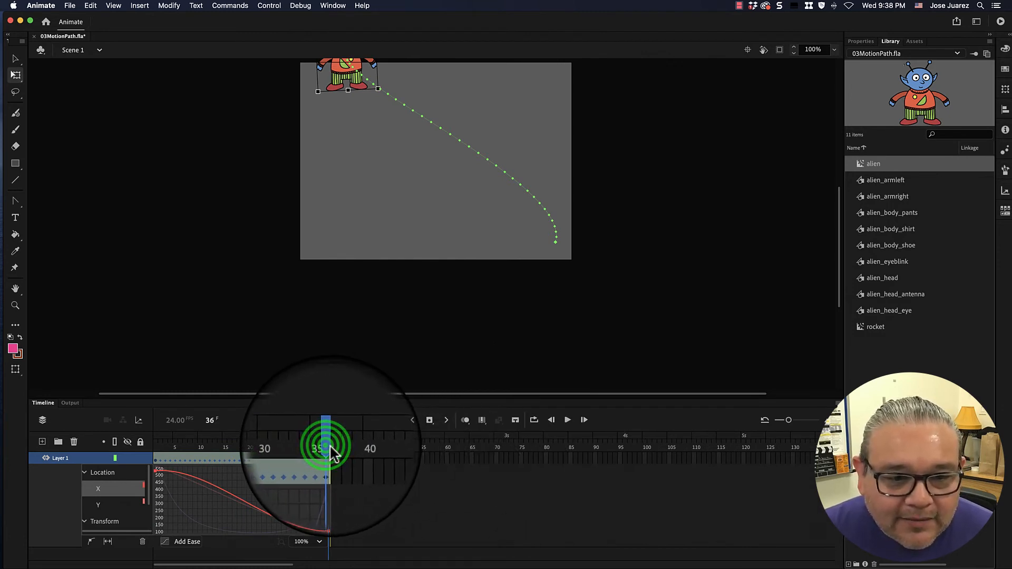
pyautogui.moveTo(327, 447); pyautogui.dragTo(131, 431)
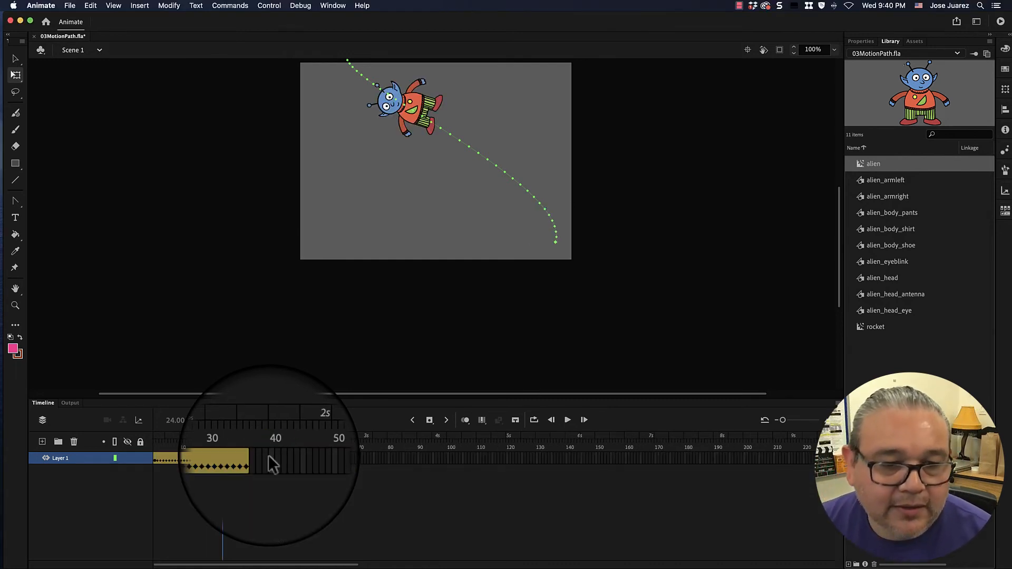
# Step: Return to frame 1 and open the alien symbol for editing in place
pyautogui.moveTo(221, 437); pyautogui.dragTo(128, 443)
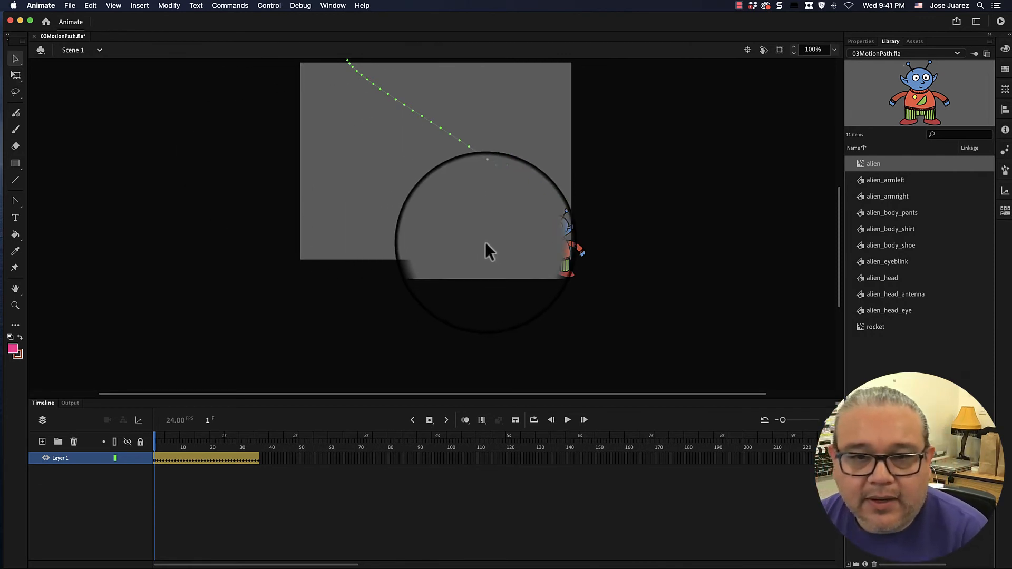
pyautogui.press('v')
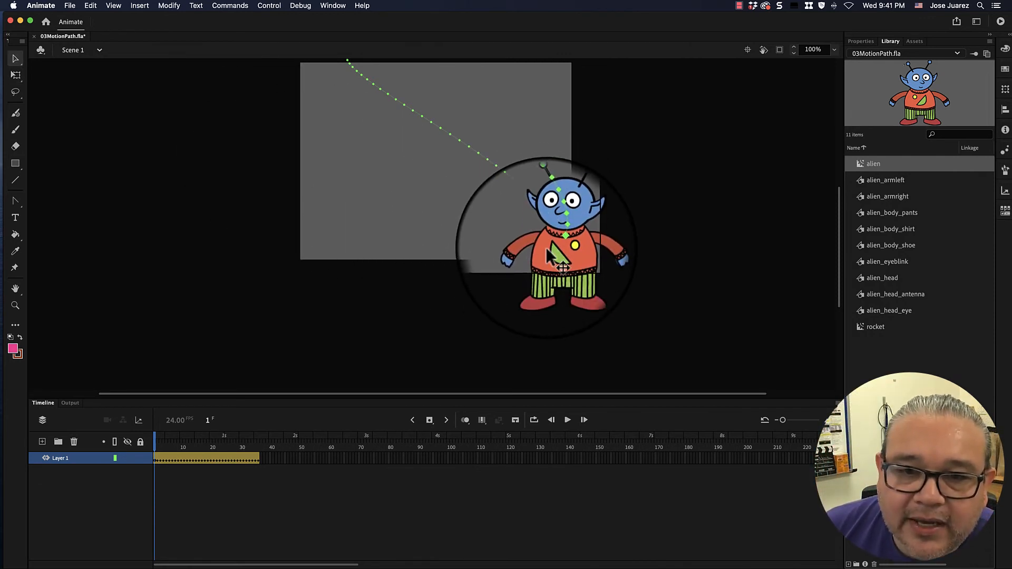
pyautogui.click(547, 248)
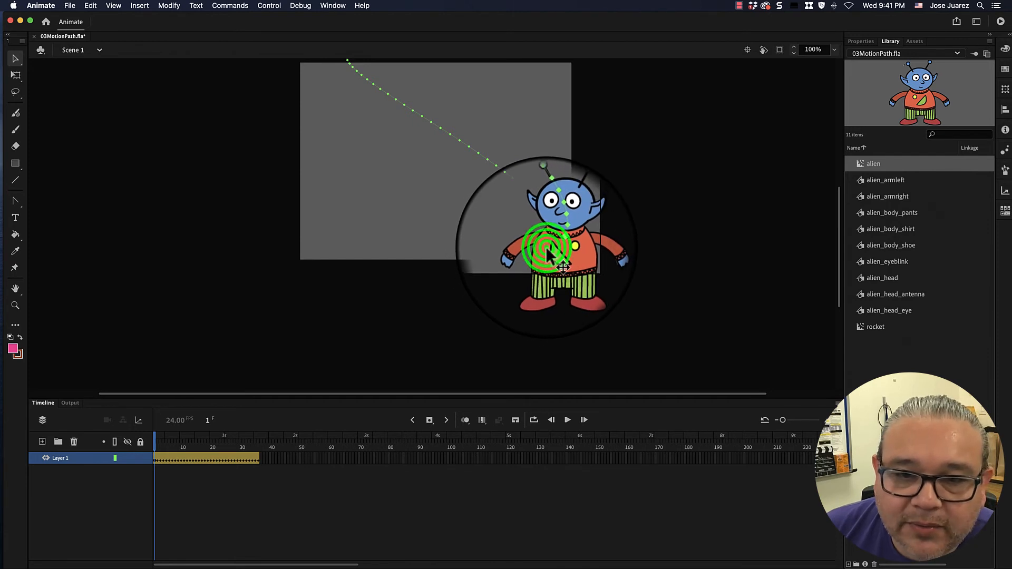
pyautogui.doubleClick(547, 250)
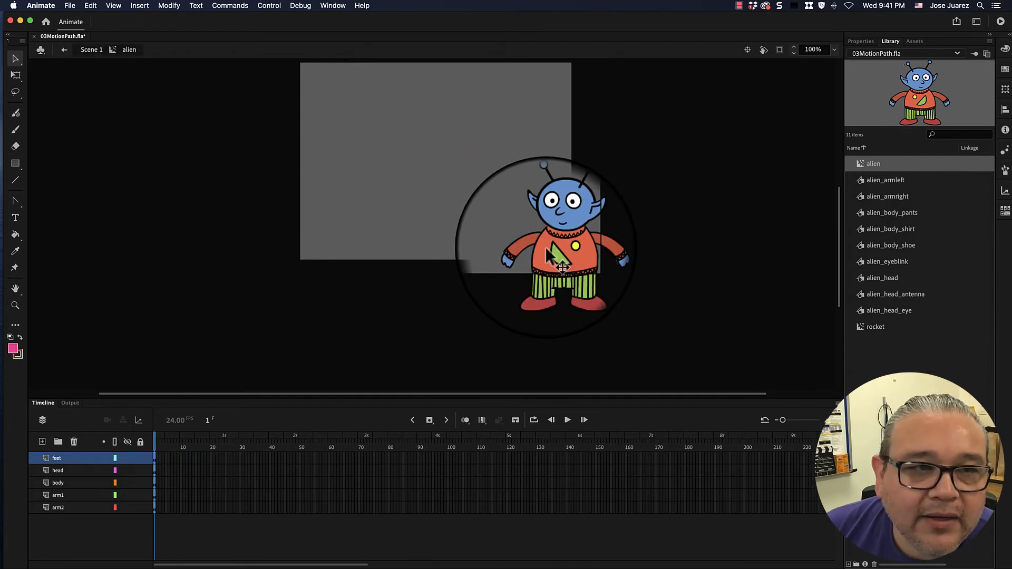
# Step: Select the alien's arm on the arm1 layer at frame 1 and set the stage magnification to 150%
pyautogui.click(113, 61)
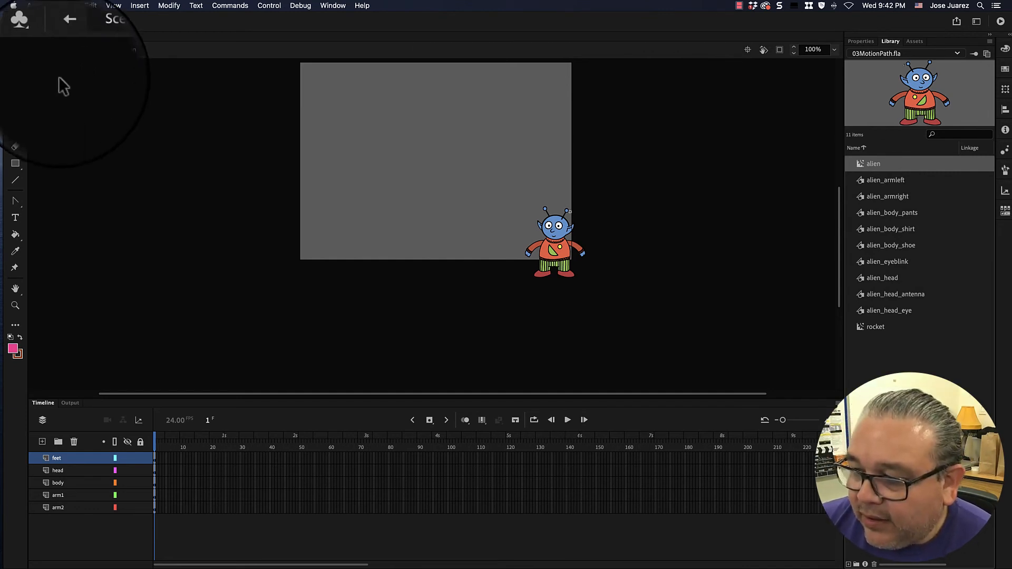
pyautogui.click(534, 253)
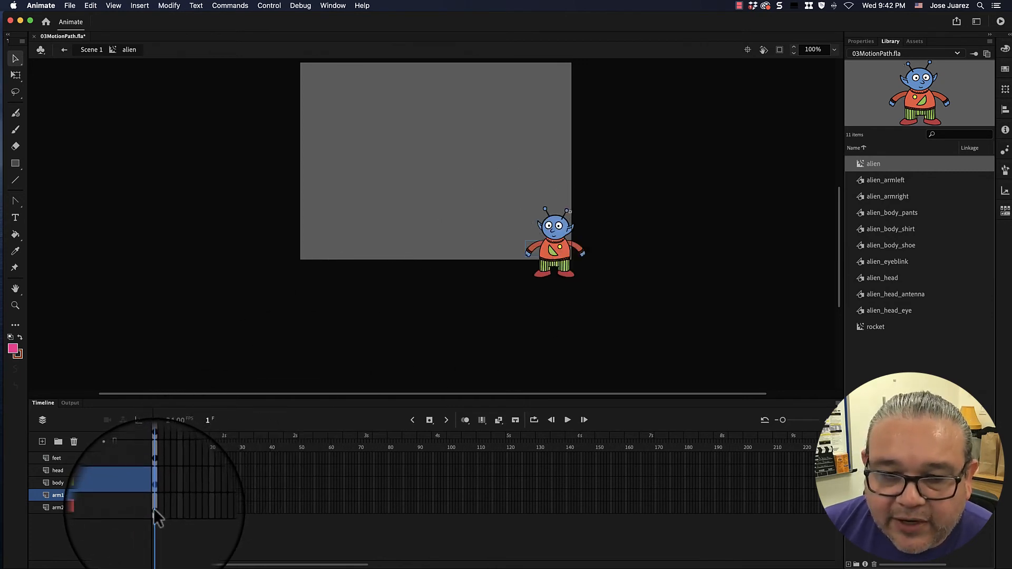
pyautogui.click(156, 440)
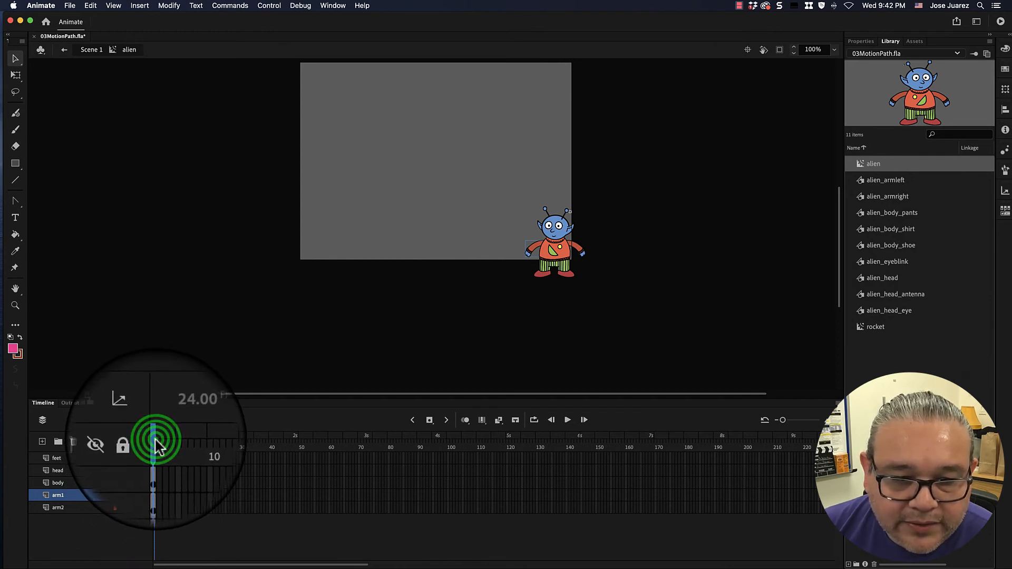
pyautogui.click(527, 248)
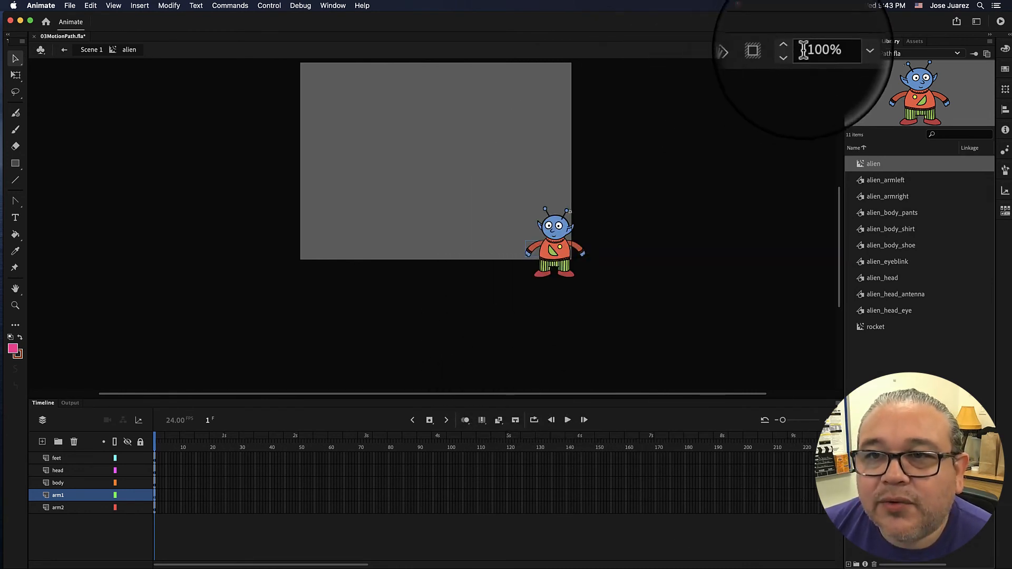
pyautogui.click(835, 60)
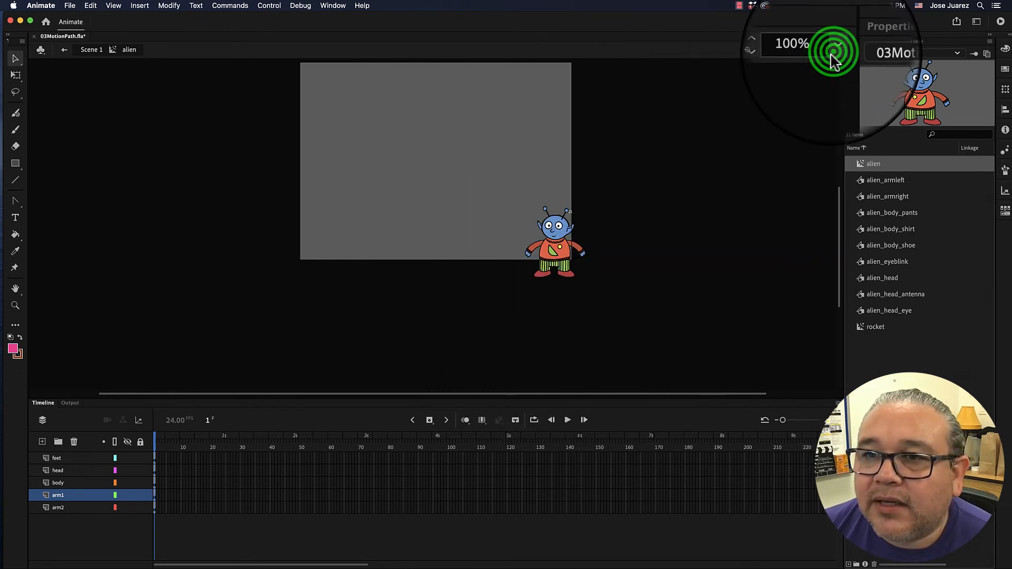
pyautogui.click(844, 140)
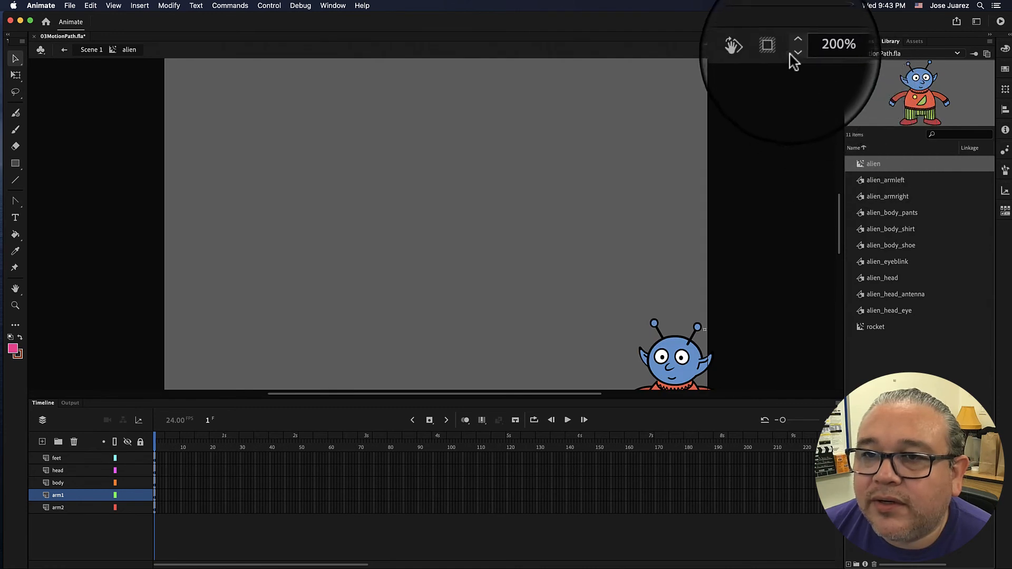
pyautogui.click(746, 51)
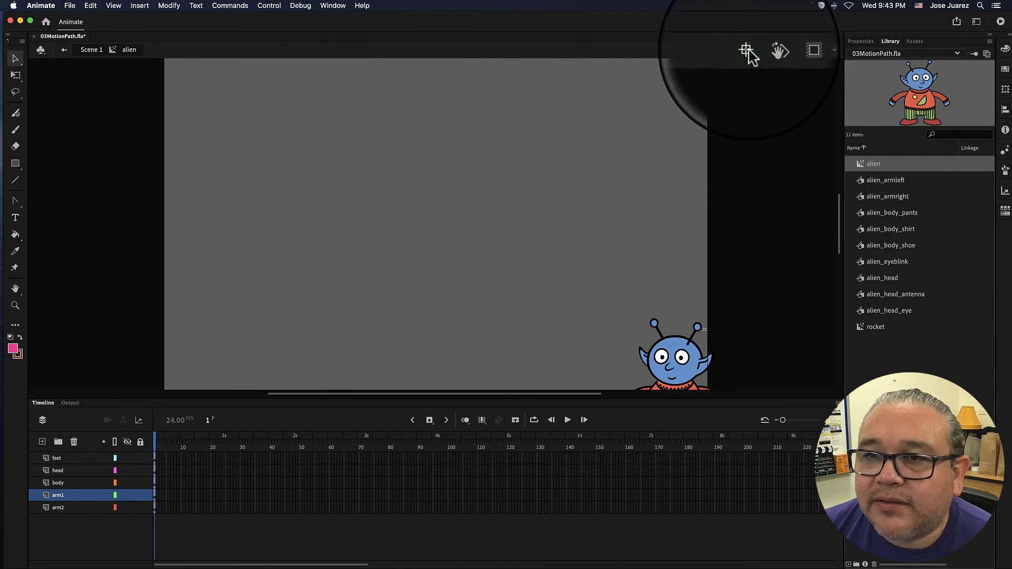
pyautogui.click(805, 51)
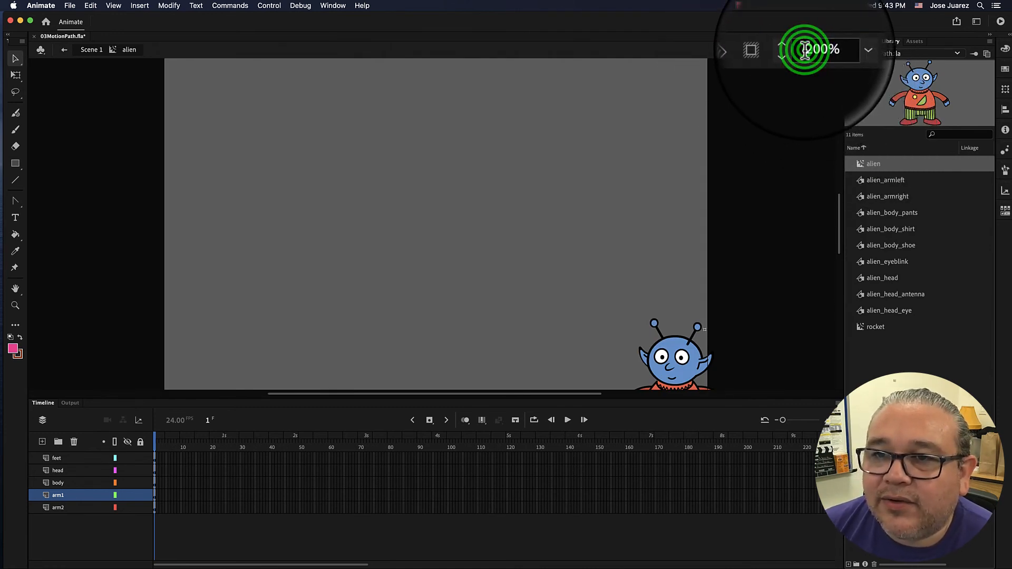
pyautogui.moveTo(805, 51); pyautogui.dragTo(835, 56)
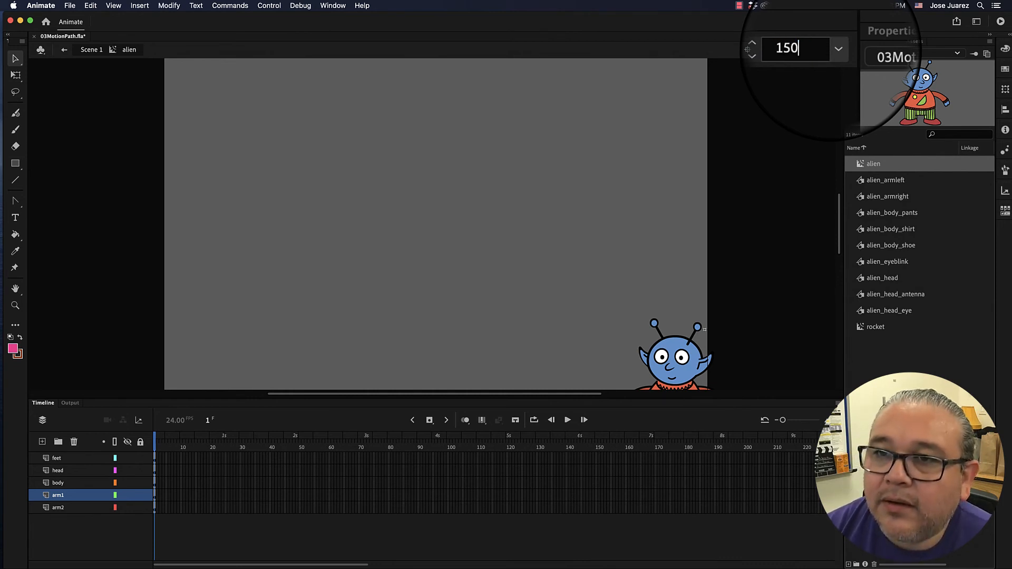
pyautogui.press('Return')
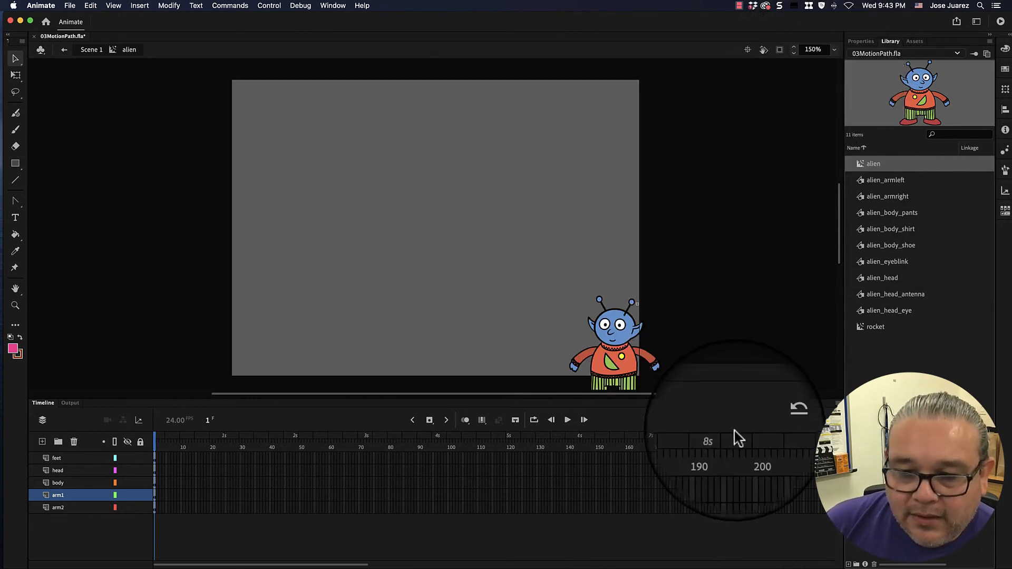
# Step: Create a motion tween for the arm on layer arm1, rotate the arm upward at its shoulder at frame 24, and scrub back to frame 1
pyautogui.click(576, 364)
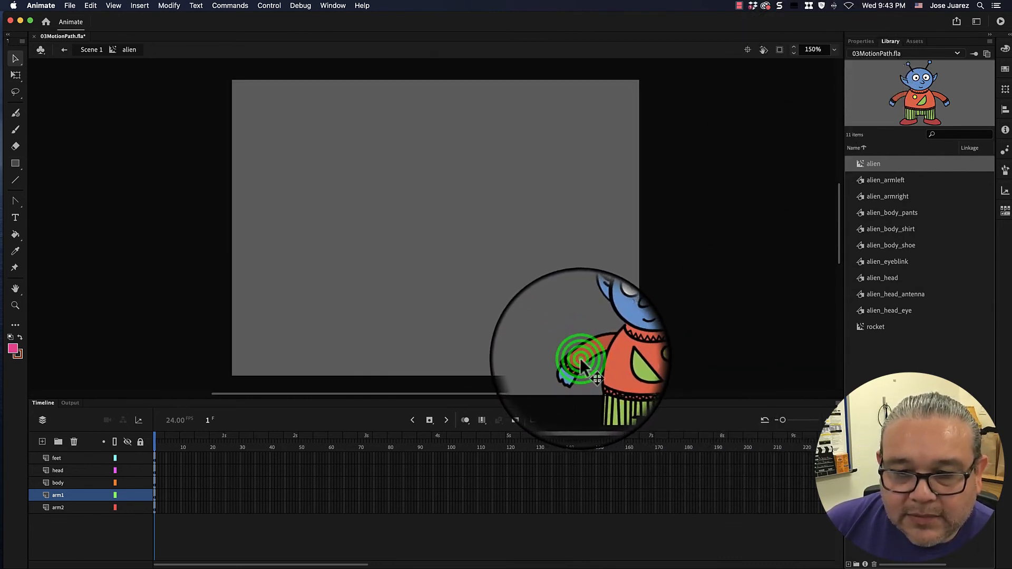
pyautogui.click(586, 354)
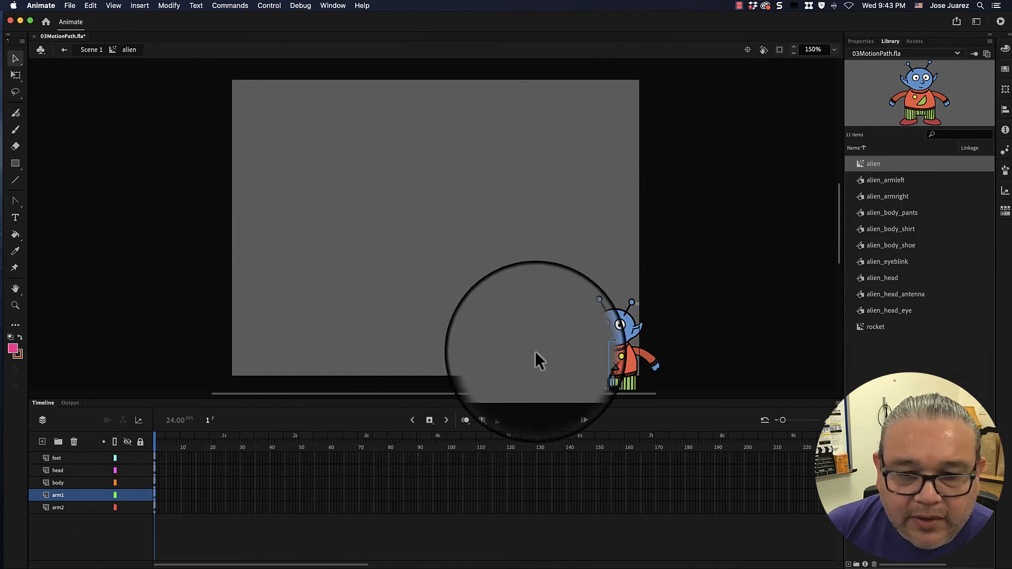
pyautogui.rightClick(584, 352)
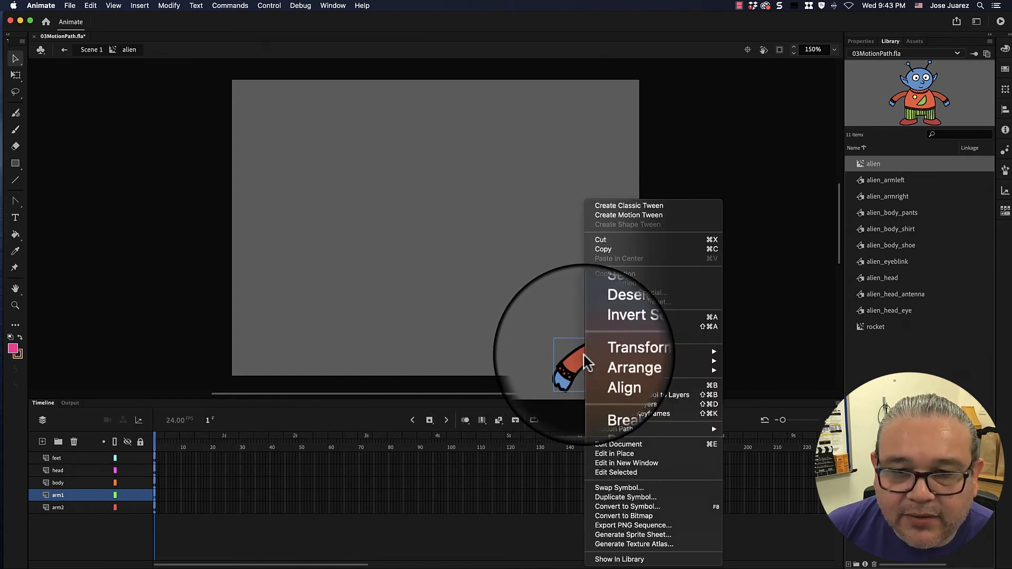
pyautogui.click(623, 215)
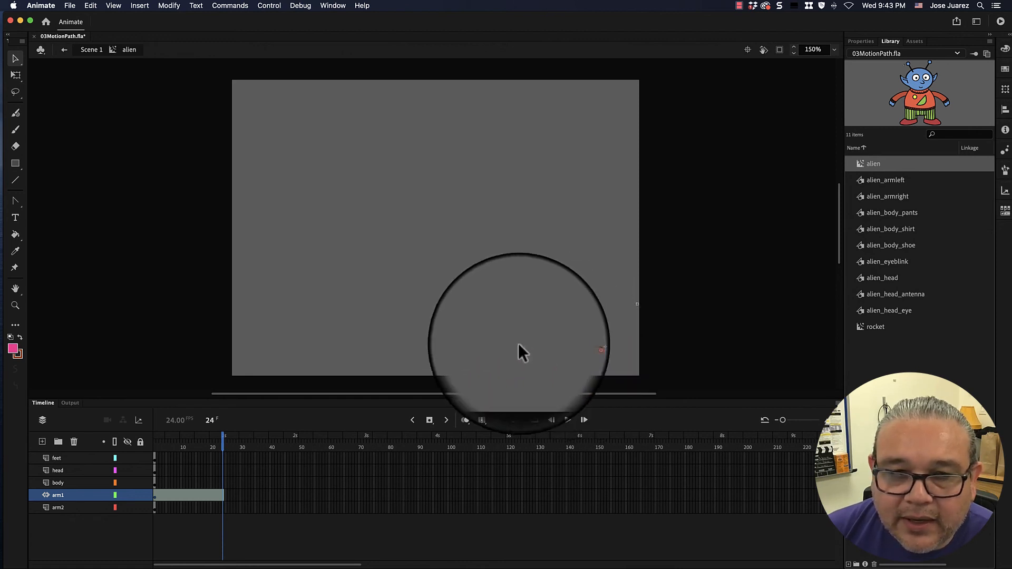
pyautogui.click(17, 77)
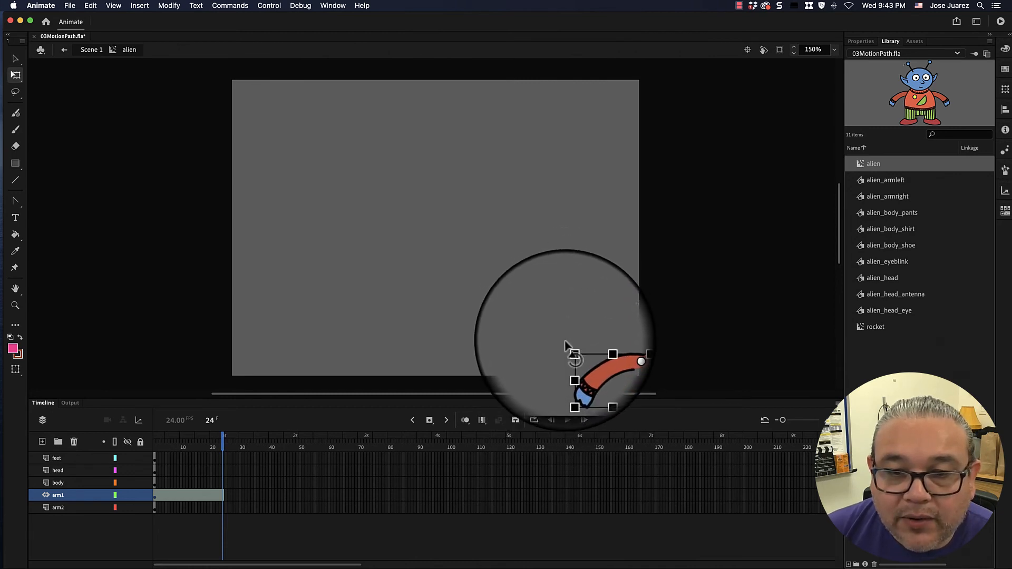
pyautogui.moveTo(565, 377); pyautogui.dragTo(567, 330)
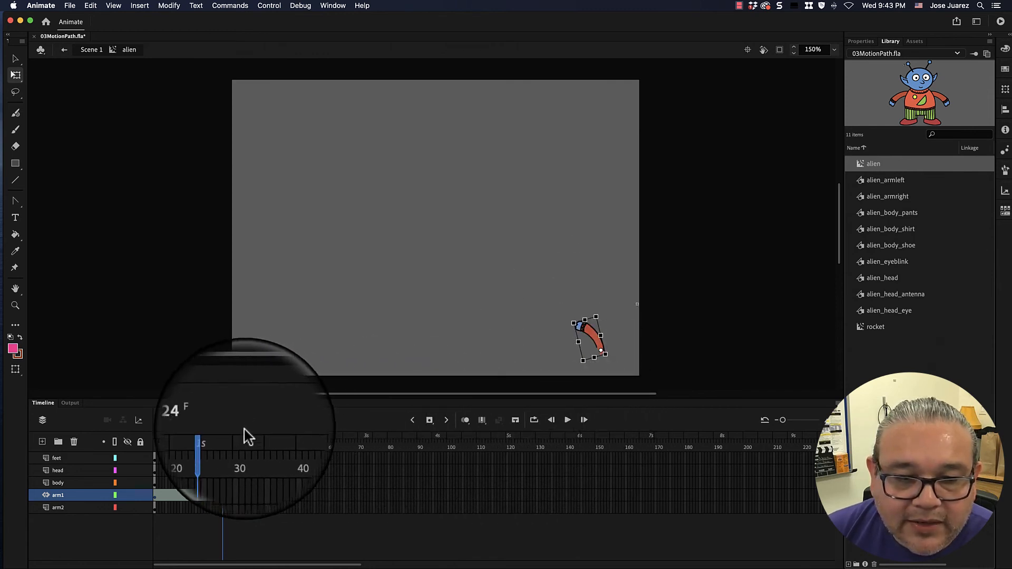
pyautogui.moveTo(223, 445); pyautogui.dragTo(171, 441)
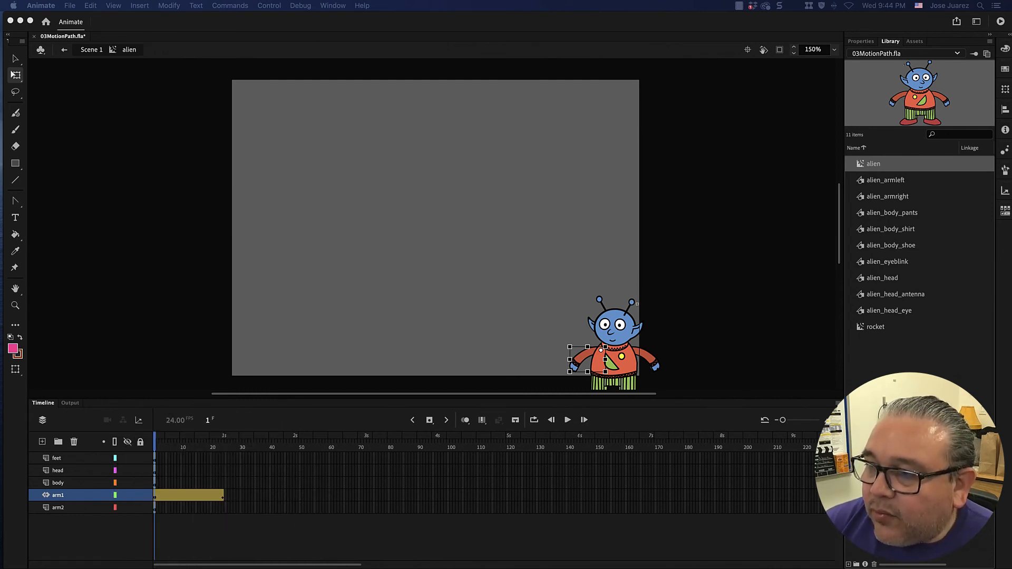
# Step: Create a motion tween for the arm on layer arm2 and rotate that arm upward at its shoulder at frame 24
pyautogui.click(650, 360)
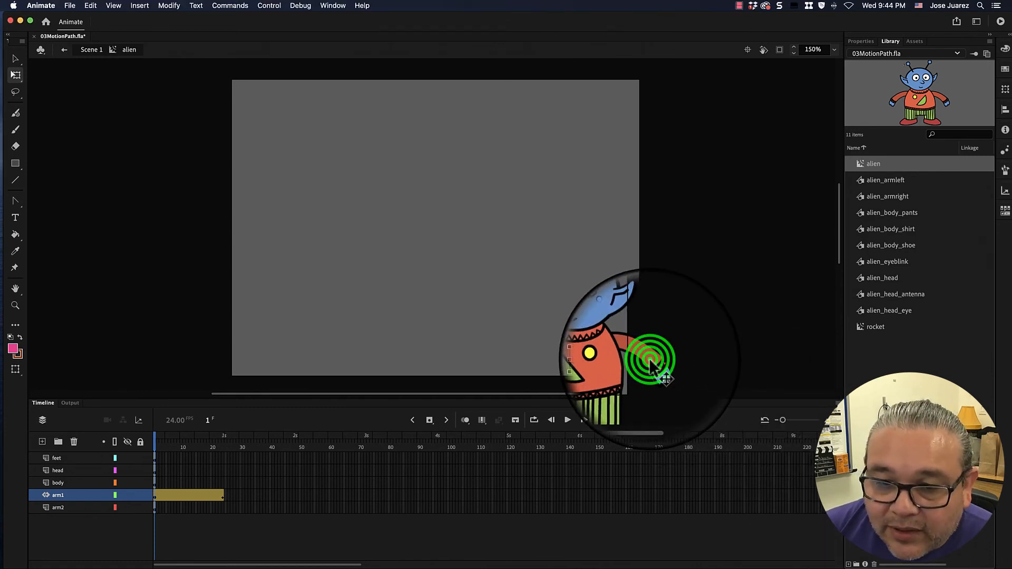
pyautogui.rightClick(649, 363)
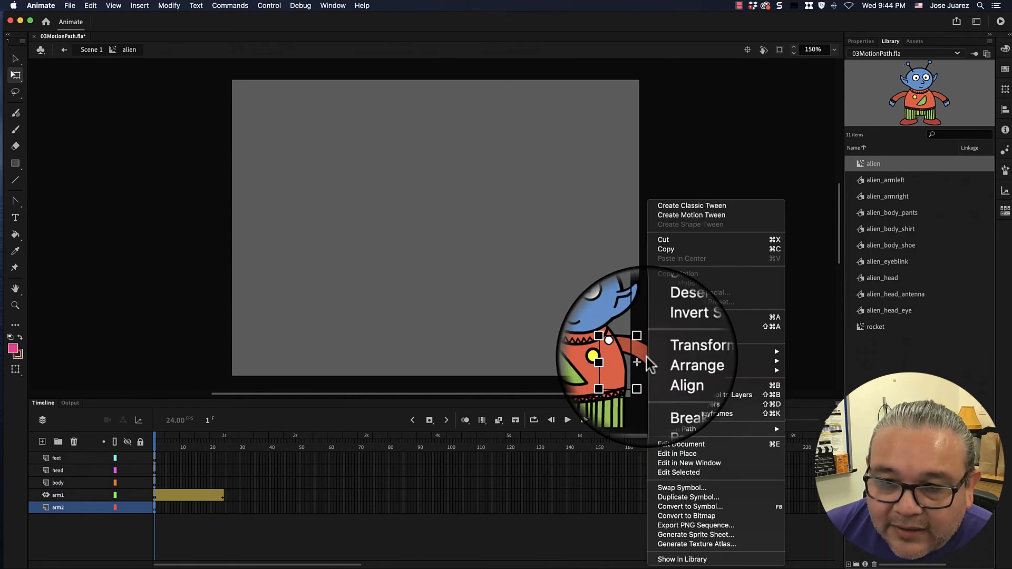
pyautogui.click(677, 216)
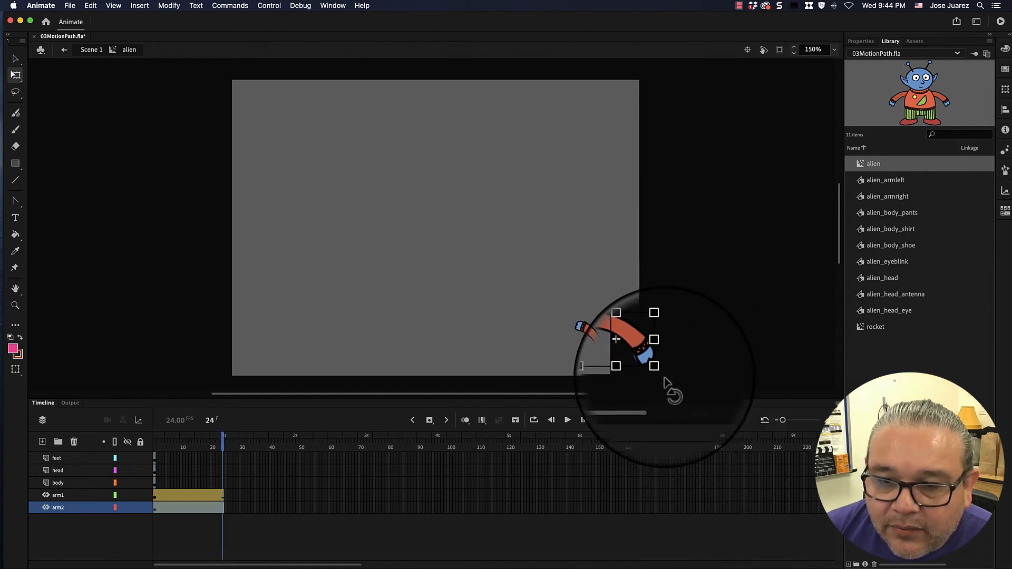
pyautogui.click(663, 376)
pyautogui.moveTo(664, 376); pyautogui.dragTo(678, 309)
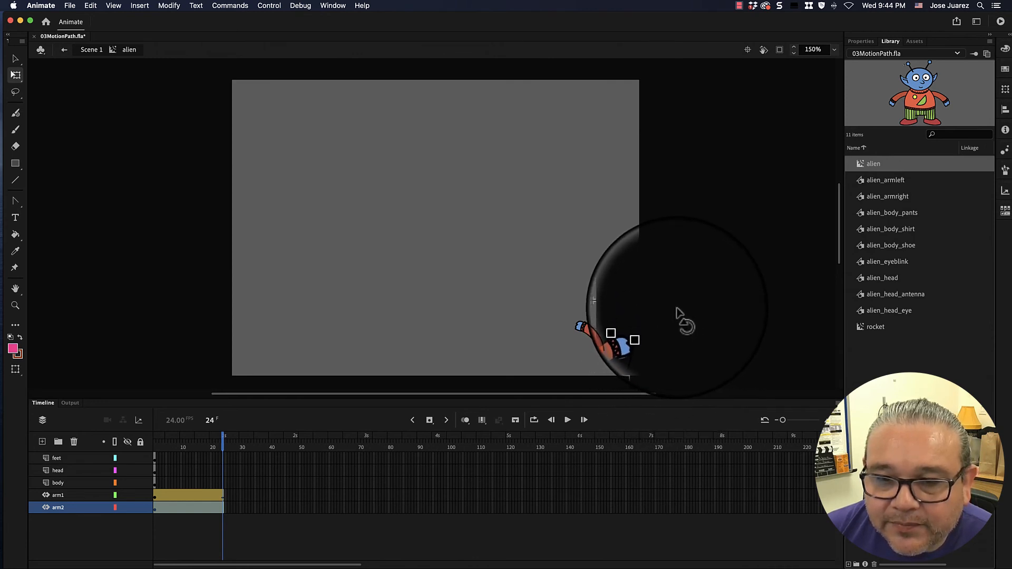
pyautogui.click(17, 74)
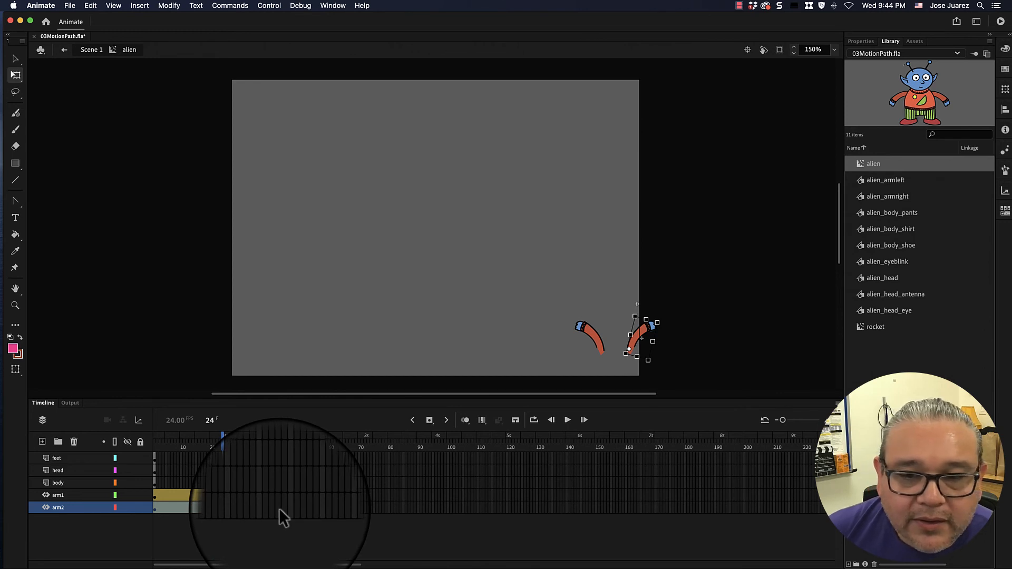
# Step: Deselect the arm and play the arm animation inside the alien symbol from frame 1
pyautogui.click(666, 307)
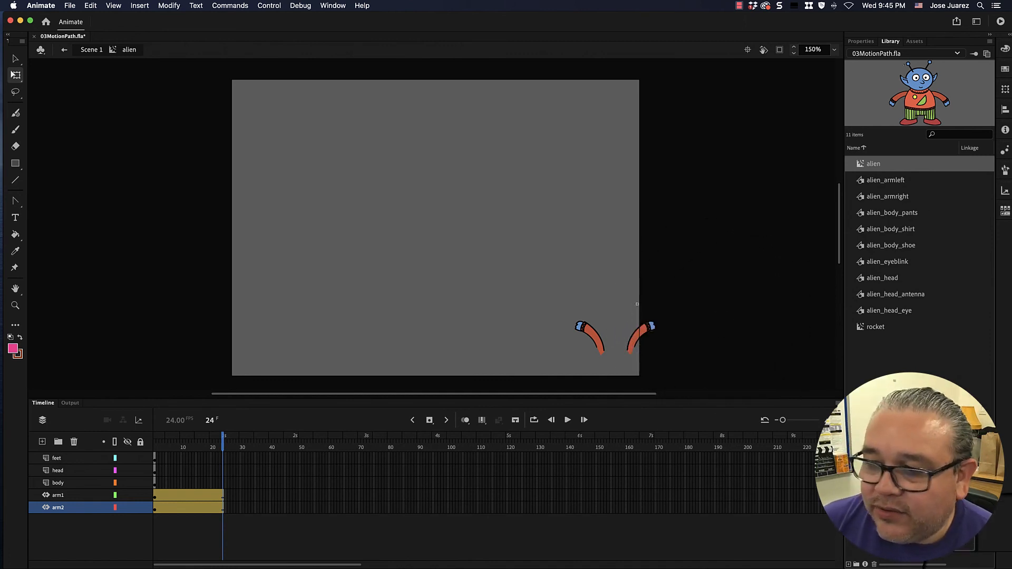
pyautogui.moveTo(223, 447); pyautogui.dragTo(155, 447)
pyautogui.click(568, 421)
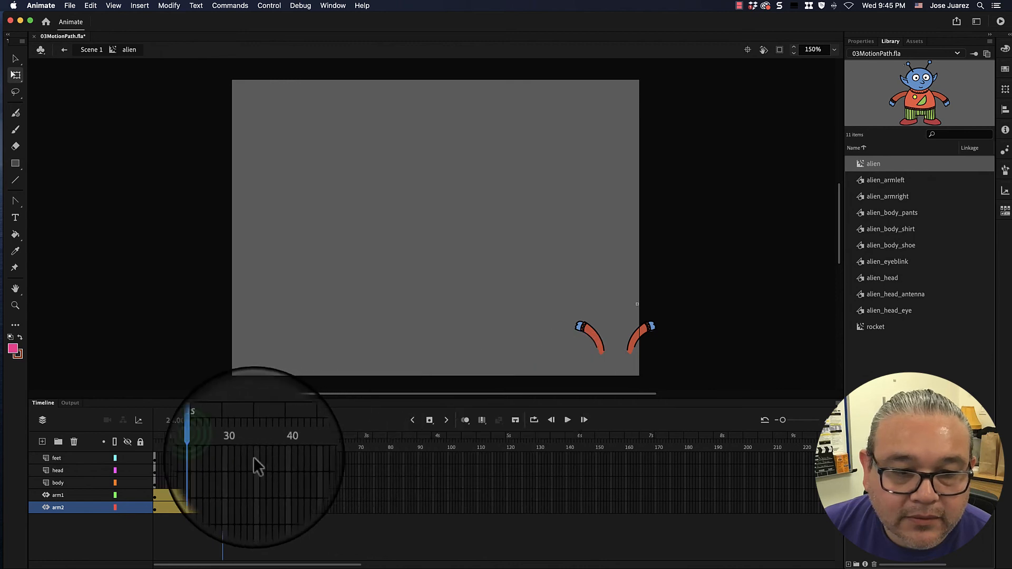
pyautogui.moveTo(223, 447); pyautogui.dragTo(139, 457)
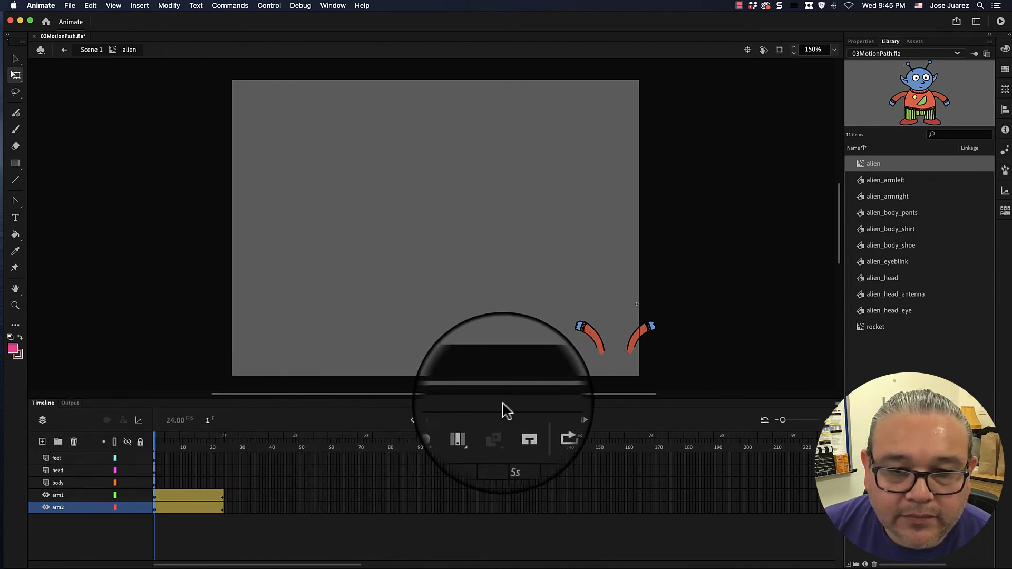
pyautogui.click(568, 420)
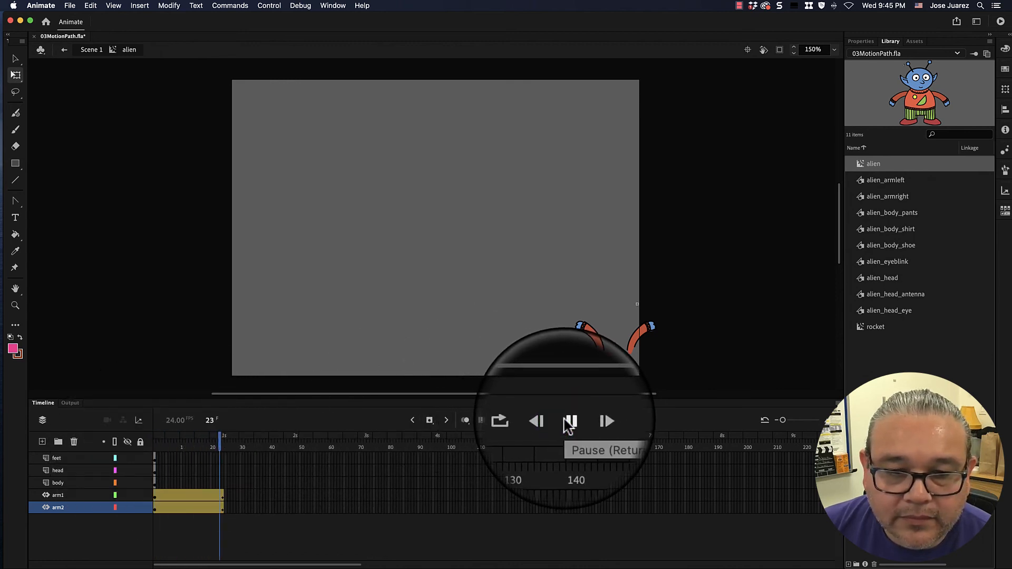
# Step: Expand the arm1 tween to view its rotation graph and collapse it again
pyautogui.click(199, 495)
pyautogui.doubleClick(198, 494)
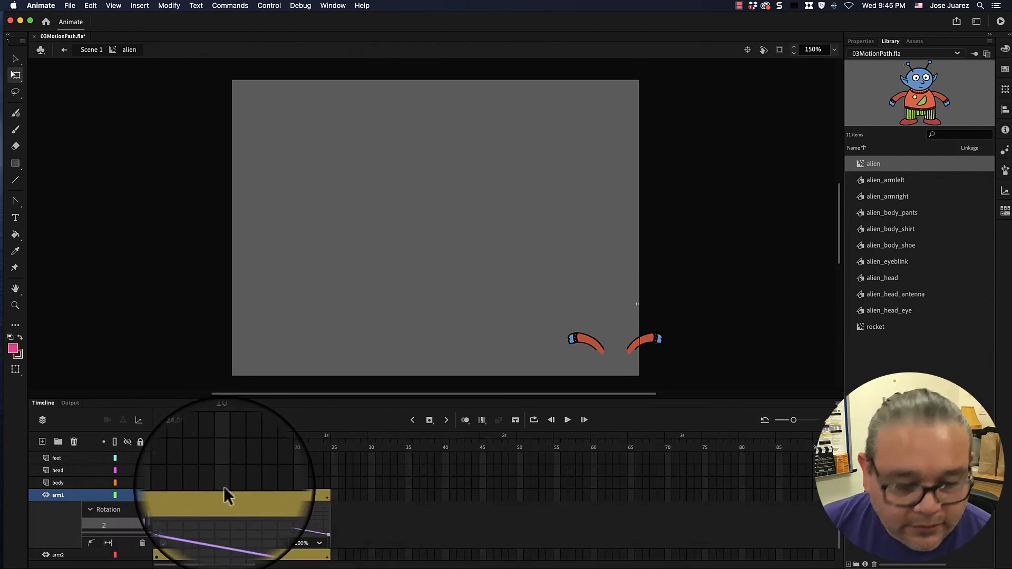
pyautogui.click(225, 499)
pyautogui.doubleClick(224, 500)
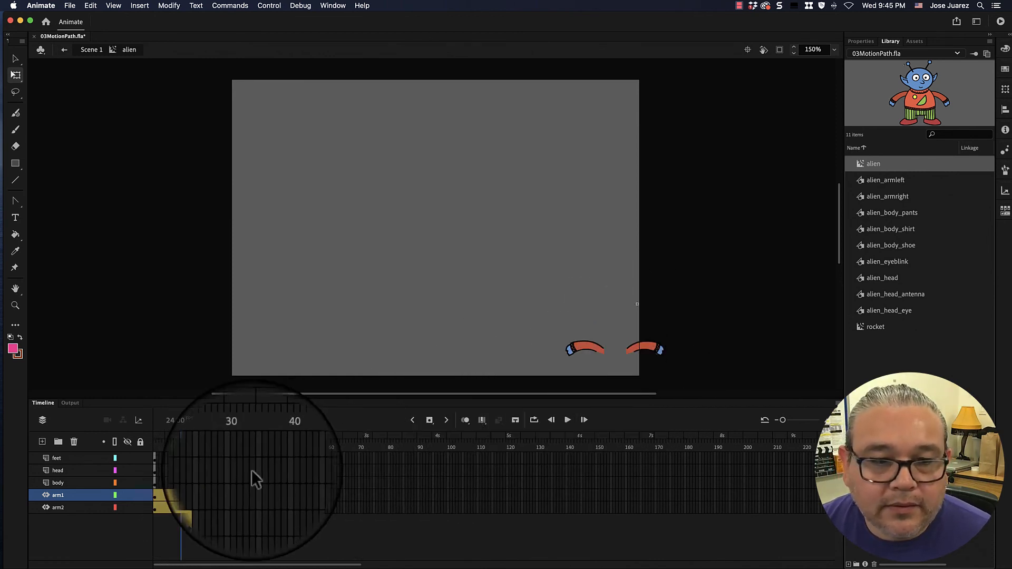
# Step: Extend the feet, head and body layers to frame 24 so they span the same frames as the arm tweens
pyautogui.moveTo(181, 442); pyautogui.dragTo(101, 442)
pyautogui.moveTo(181, 449); pyautogui.dragTo(128, 444)
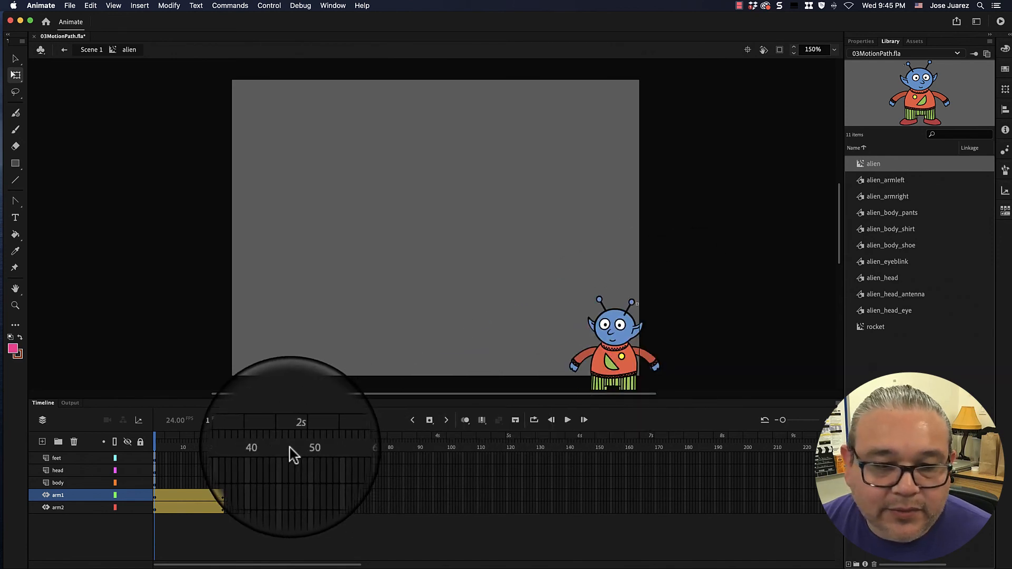
pyautogui.click(224, 458)
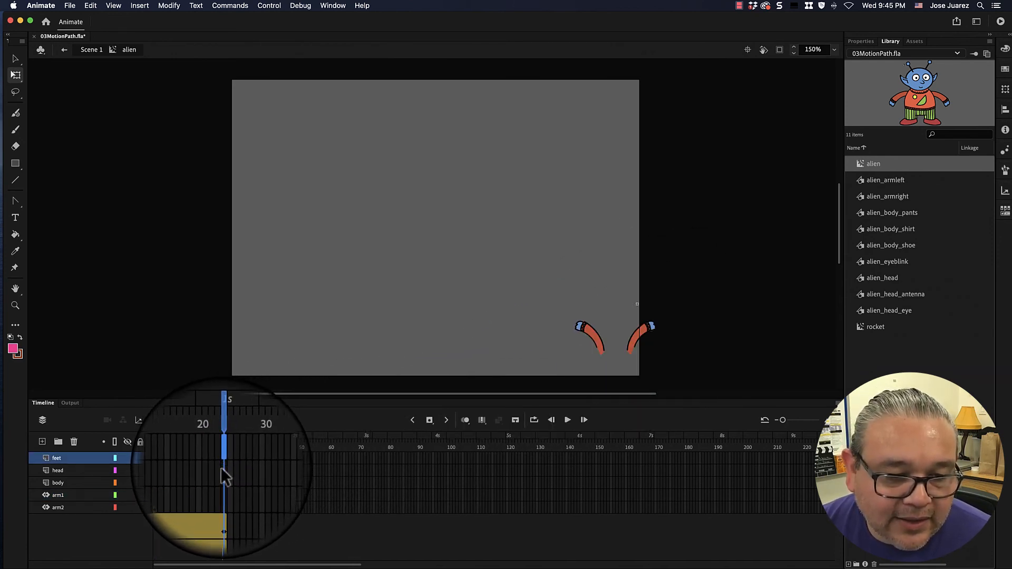
pyautogui.click(221, 468)
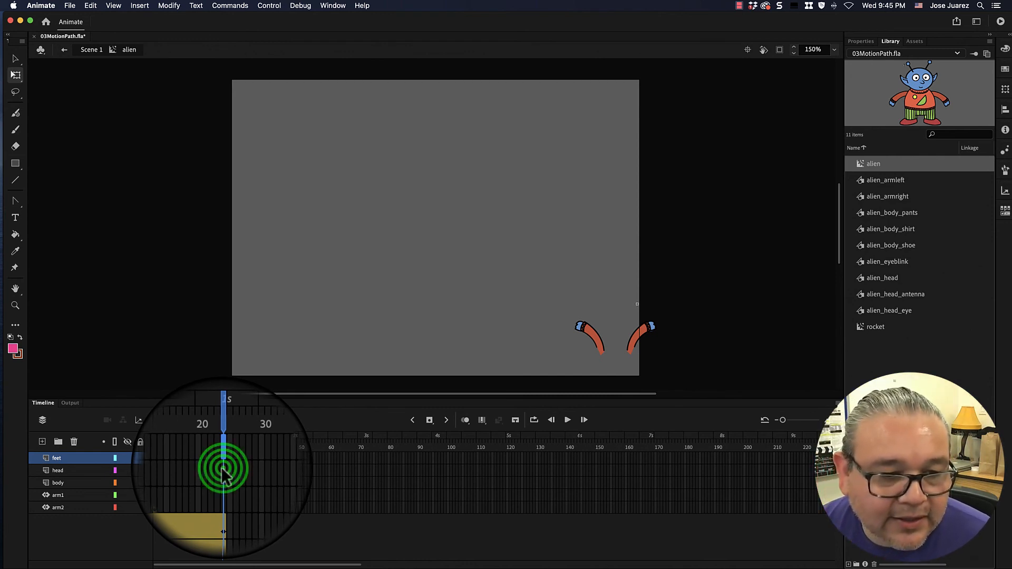
pyautogui.click(222, 482)
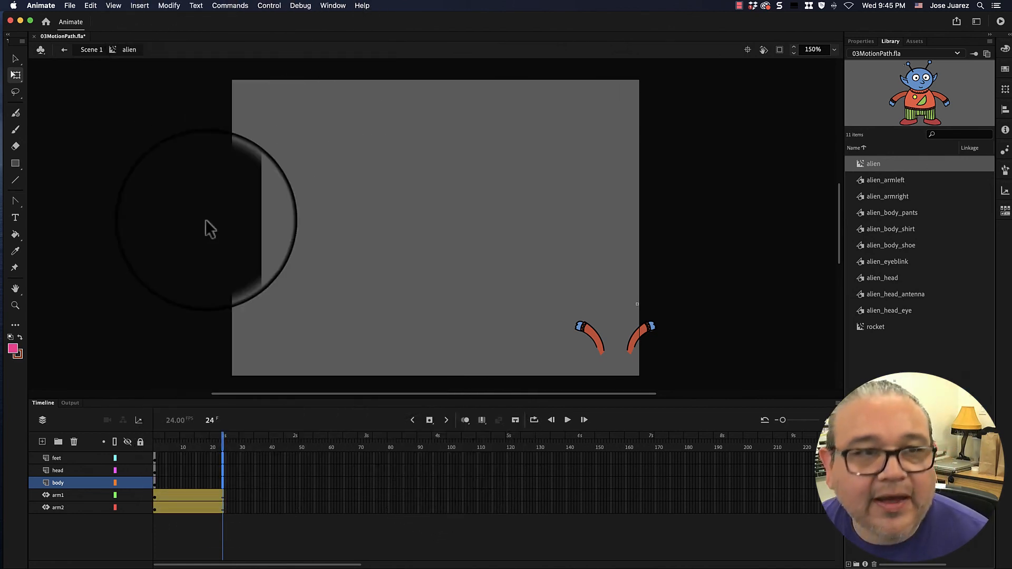
pyautogui.press('F5')
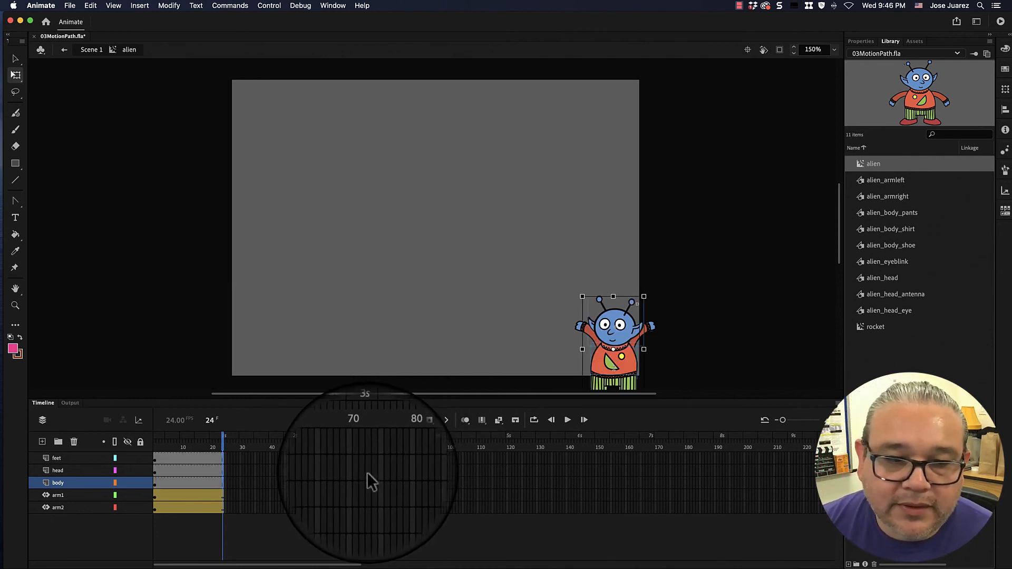
# Step: At frame 1, rotate both alien arms downward with Free Transform so they hang close to the body
pyautogui.moveTo(221, 445); pyautogui.dragTo(163, 448)
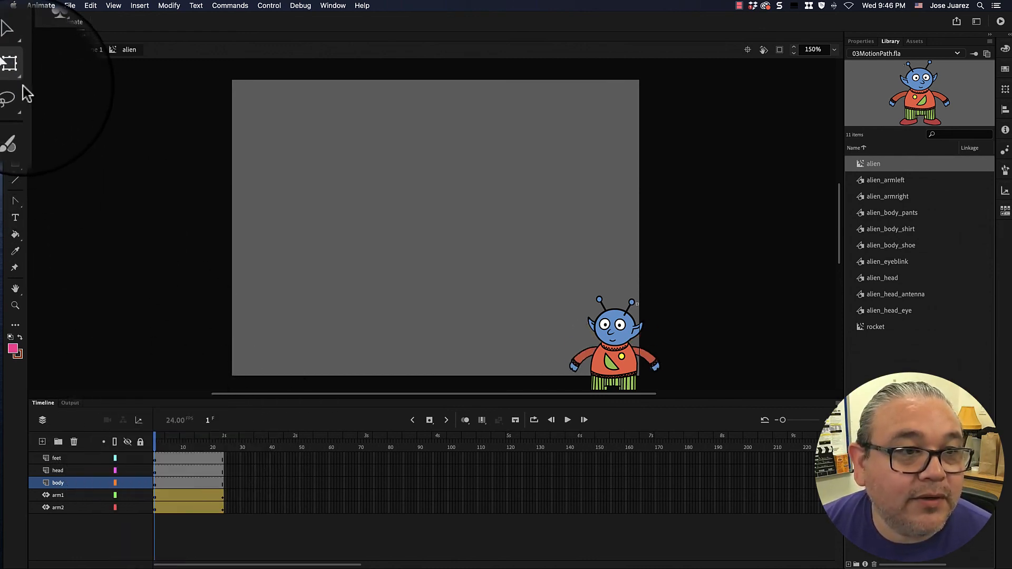
pyautogui.click(154, 444)
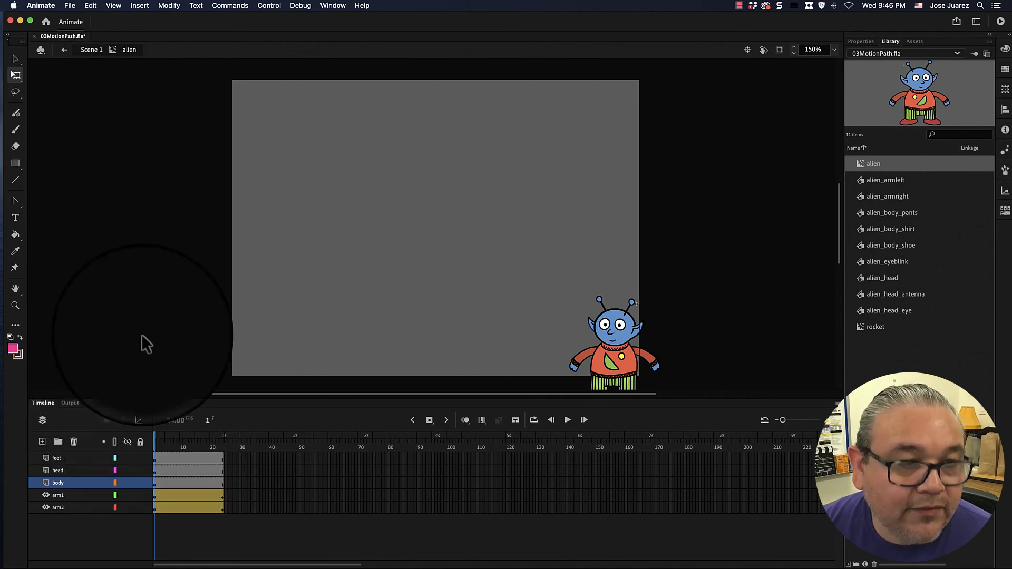
pyautogui.click(15, 75)
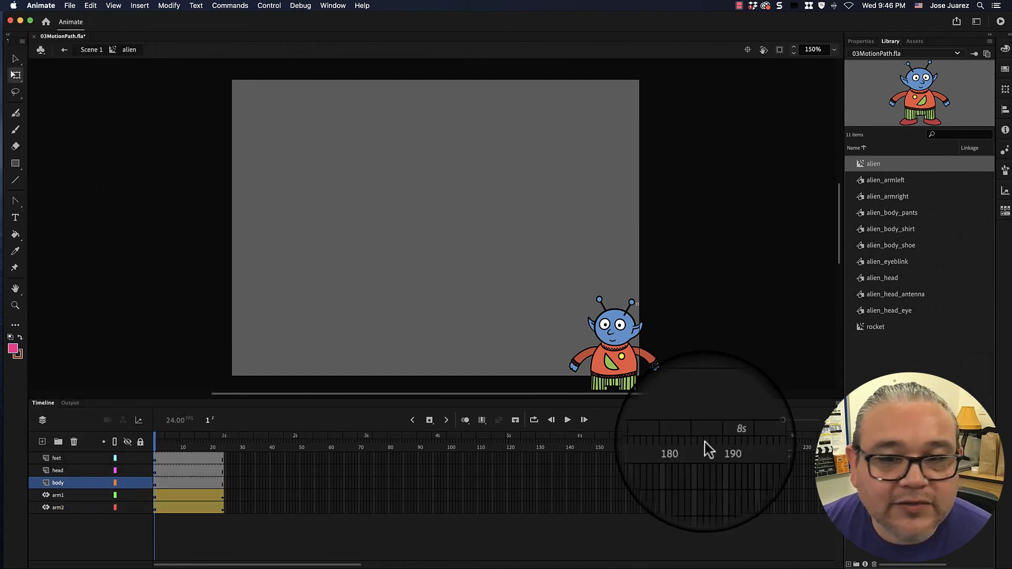
pyautogui.click(578, 362)
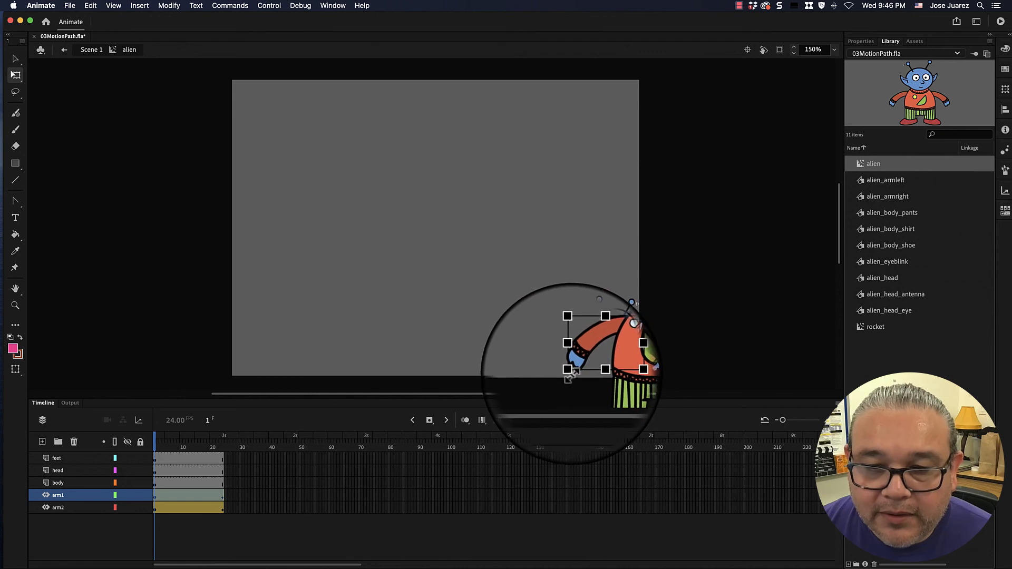
pyautogui.moveTo(569, 378); pyautogui.dragTo(583, 408)
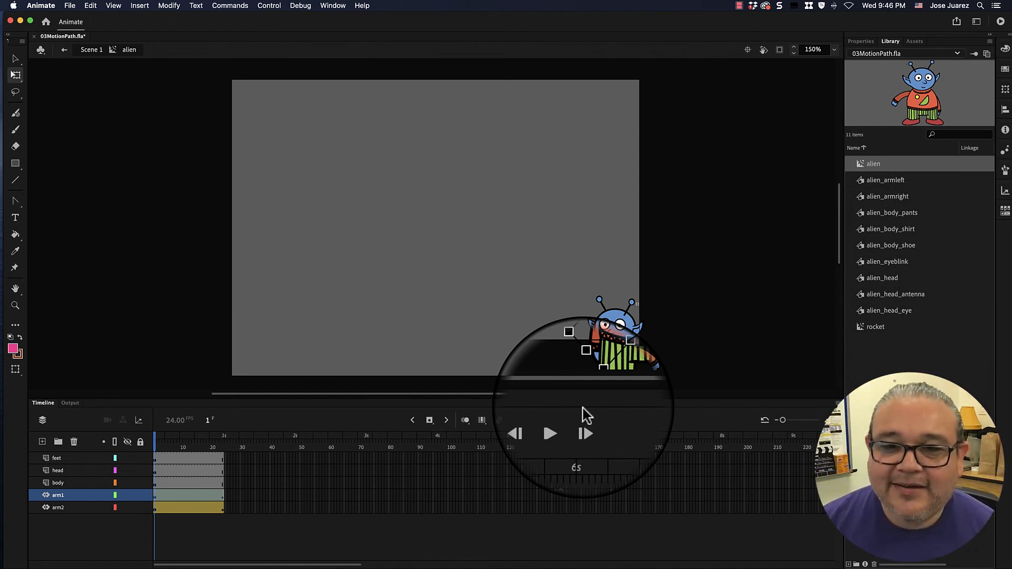
pyautogui.click(654, 361)
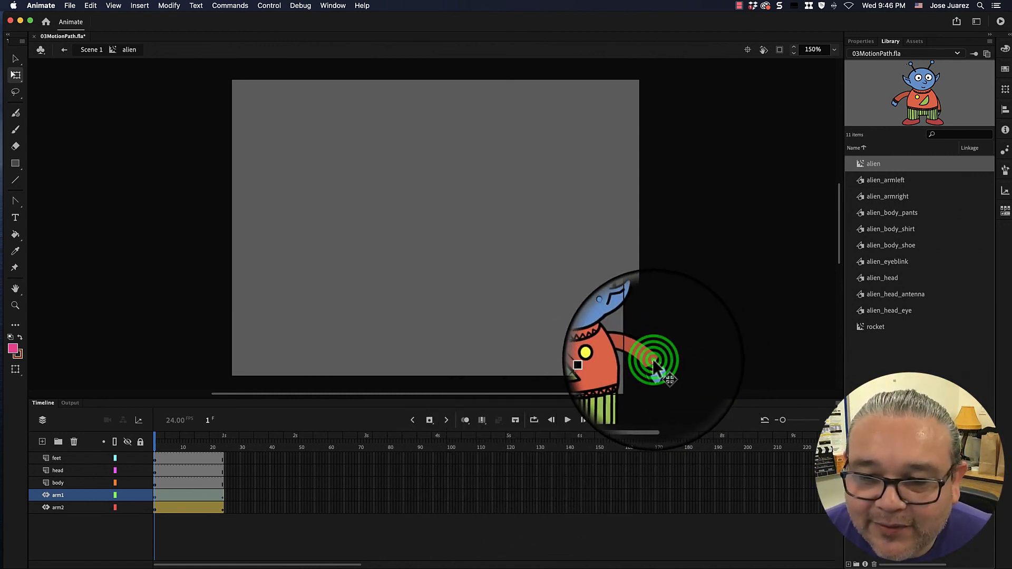
pyautogui.moveTo(664, 376); pyautogui.dragTo(643, 401)
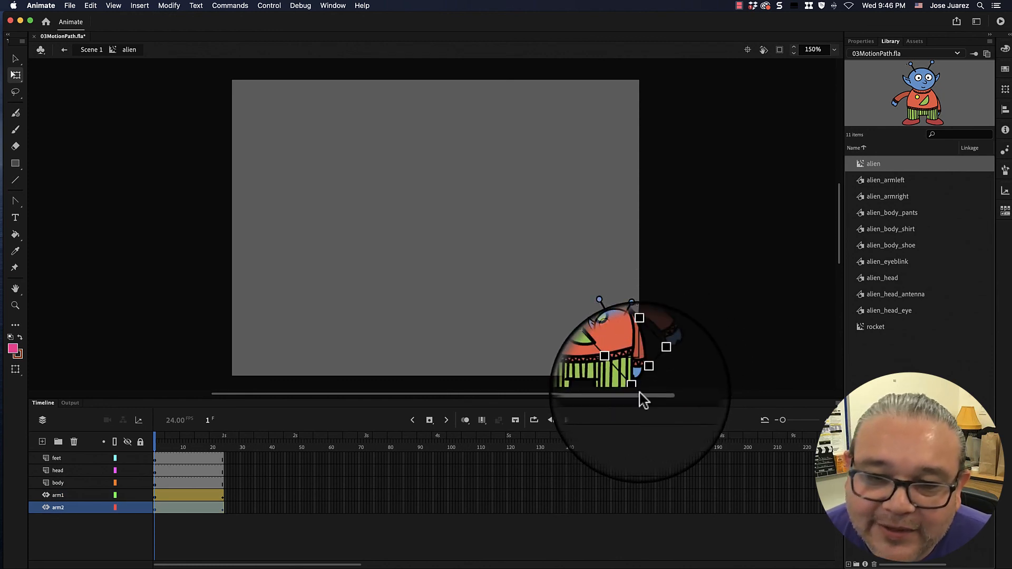
# Step: At frame 24, rotate both raised arms further inward toward the alien's head and deselect them
pyautogui.click(154, 443)
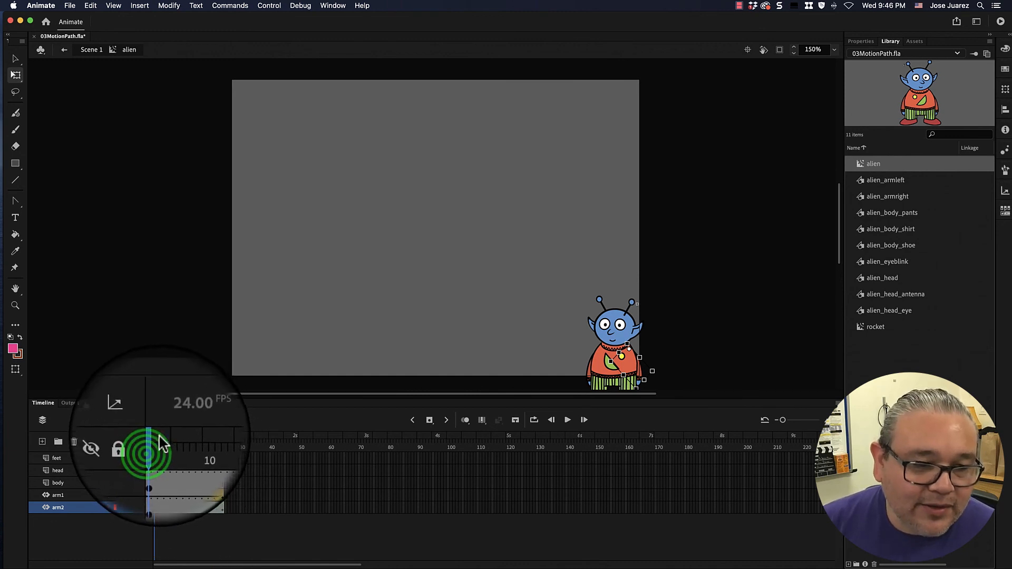
pyautogui.moveTo(154, 442); pyautogui.dragTo(223, 442)
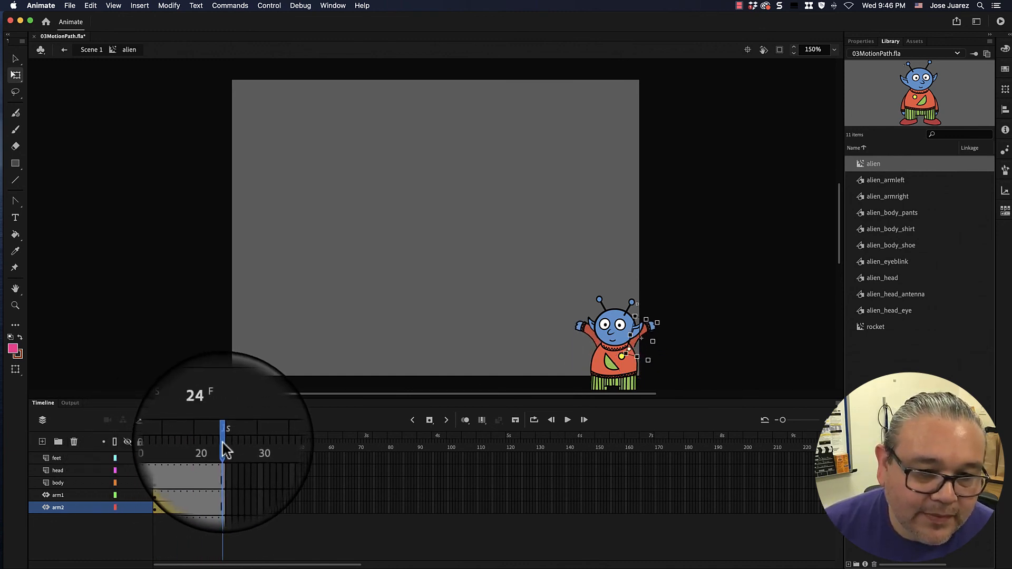
pyautogui.click(661, 320)
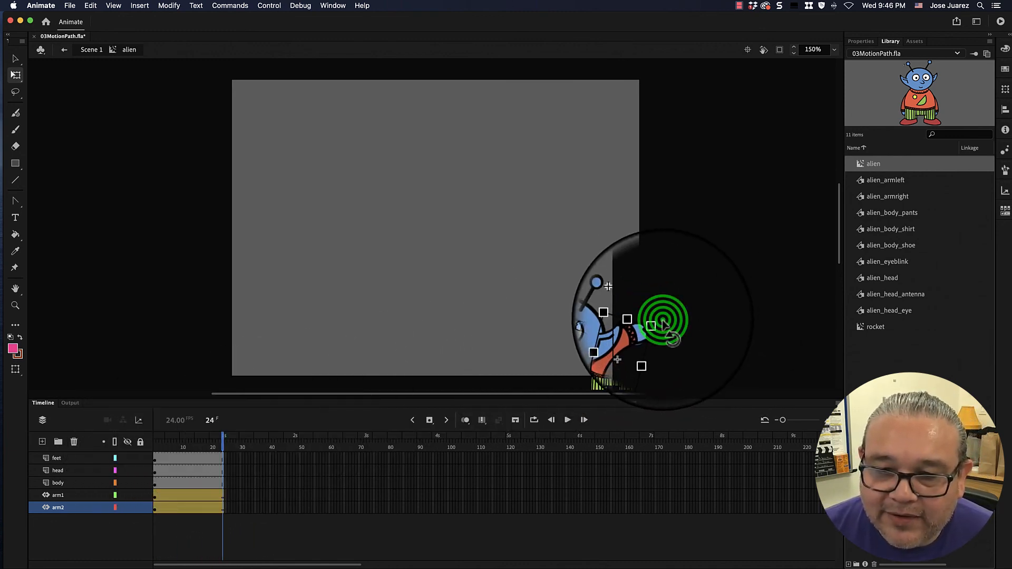
pyautogui.moveTo(664, 322); pyautogui.dragTo(570, 315)
pyautogui.click(580, 326)
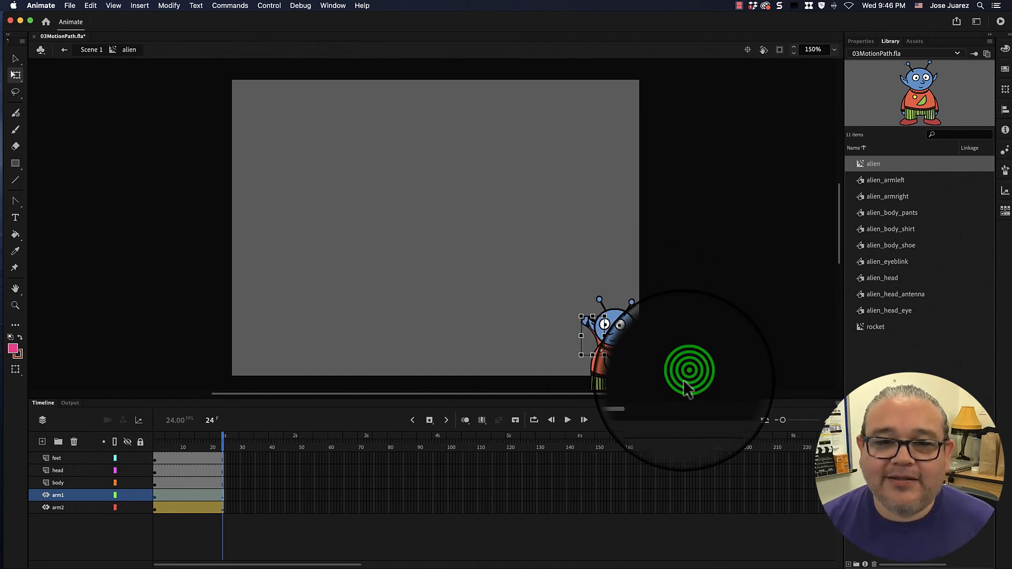
pyautogui.click(687, 376)
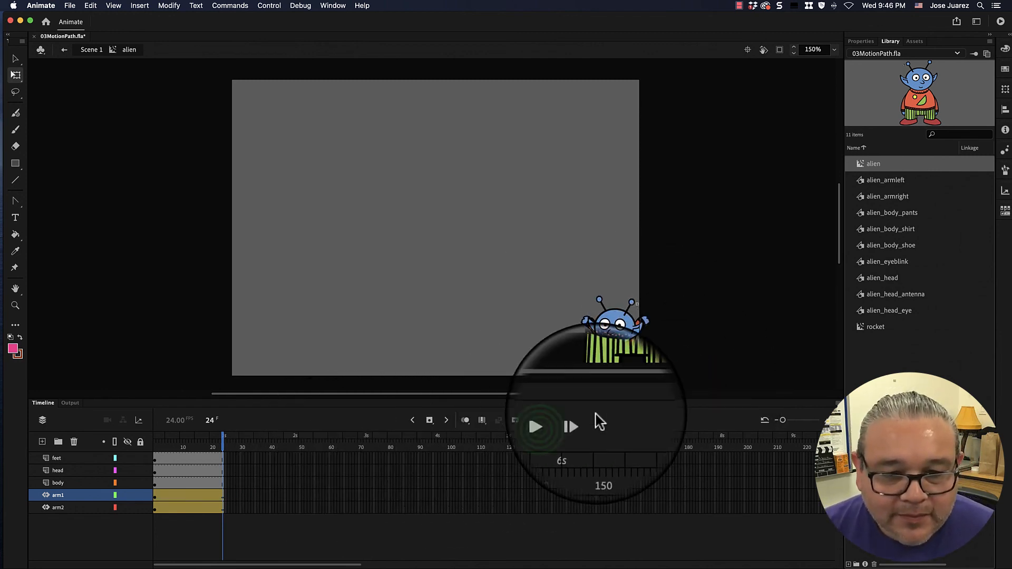
# Step: Preview the arm animation in a loop spanning frames 1 to 24 and turn looping off again
pyautogui.click(568, 421)
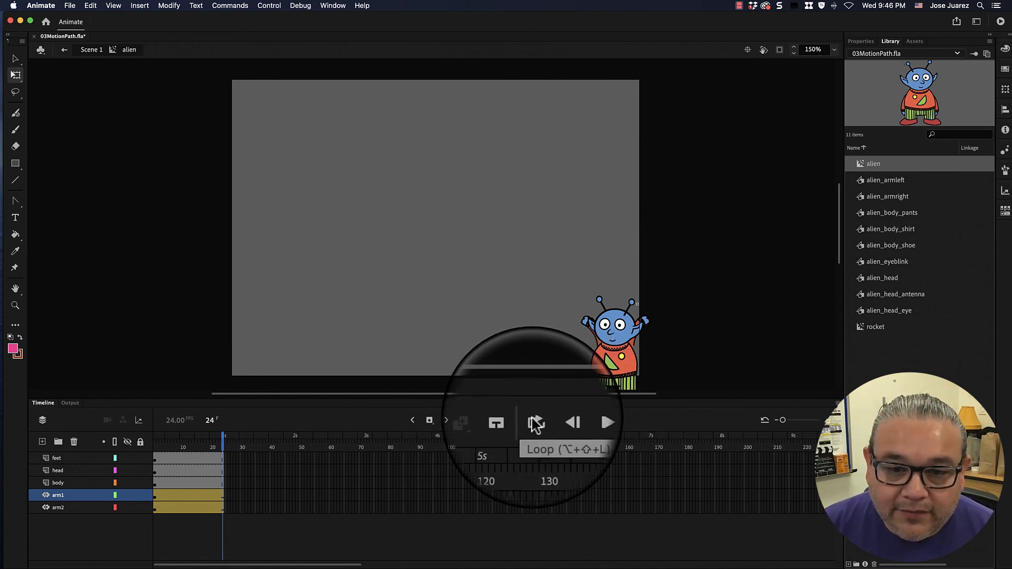
pyautogui.click(534, 422)
pyautogui.click(568, 421)
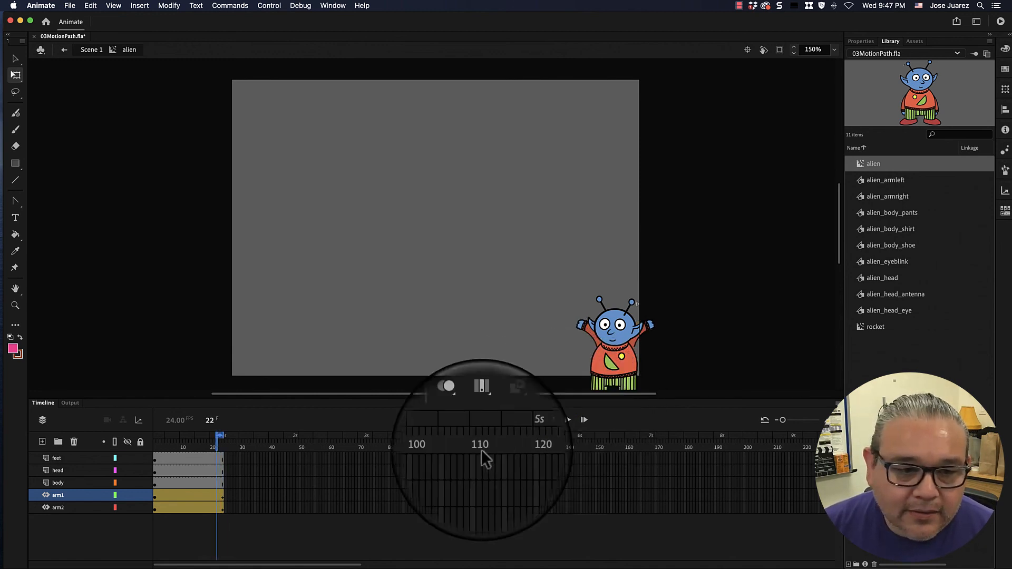
pyautogui.click(219, 438)
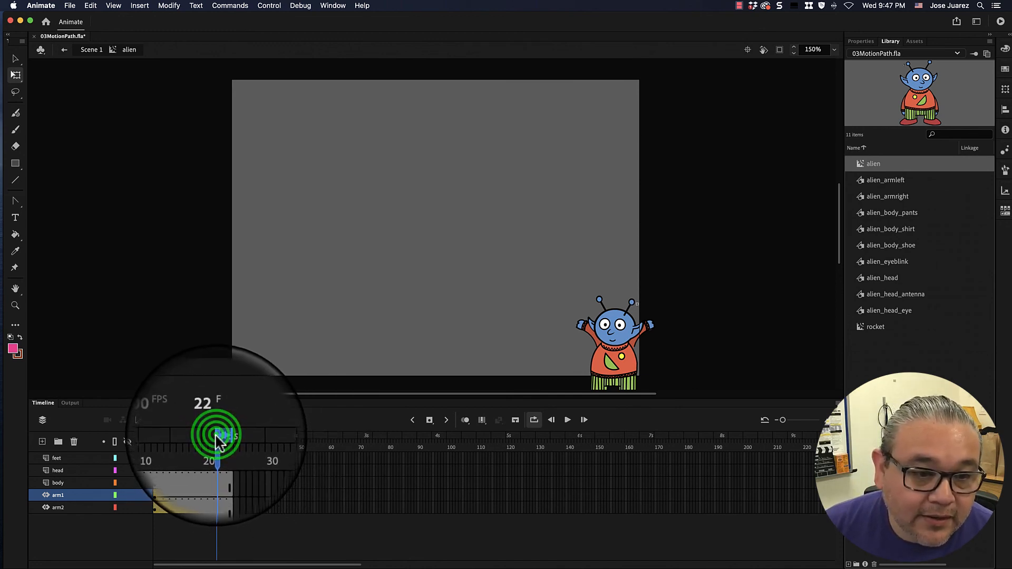
pyautogui.click(193, 441)
pyautogui.click(215, 439)
pyautogui.moveTo(215, 439); pyautogui.dragTo(147, 445)
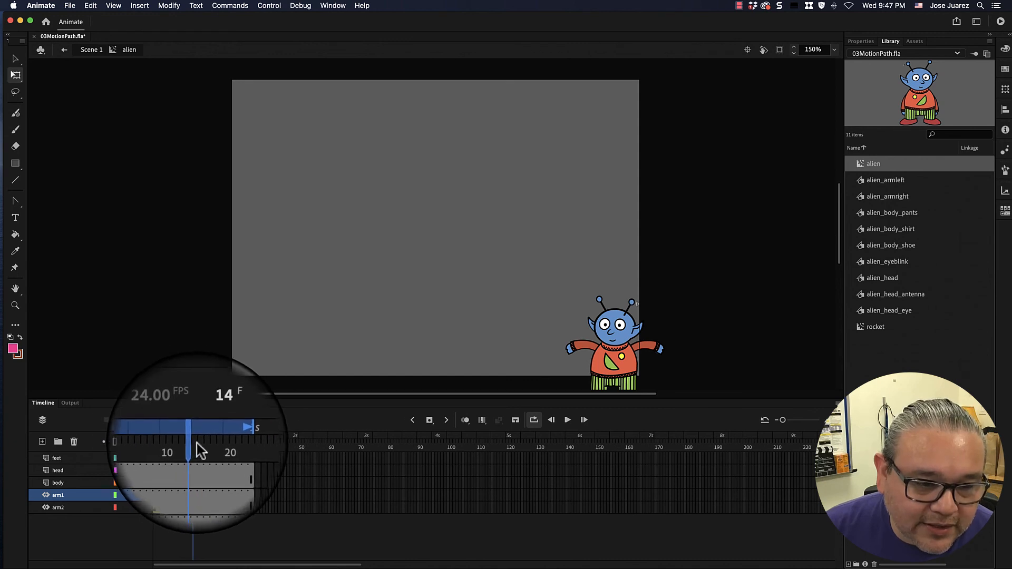
pyautogui.click(224, 437)
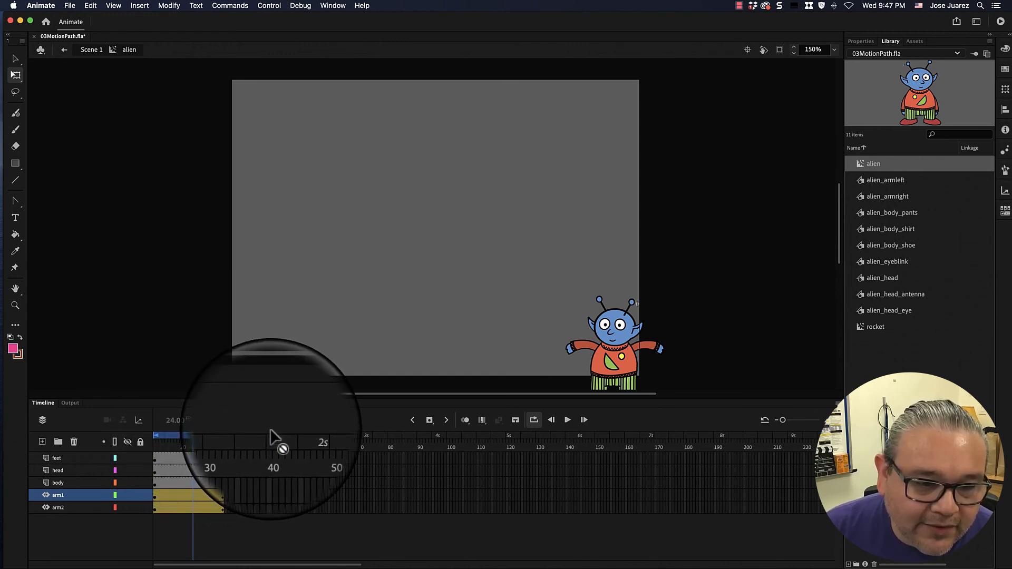
pyautogui.moveTo(154, 437)
pyautogui.mouseDown()
pyautogui.moveTo(176, 436)
pyautogui.moveTo(111, 437)
pyautogui.mouseUp()
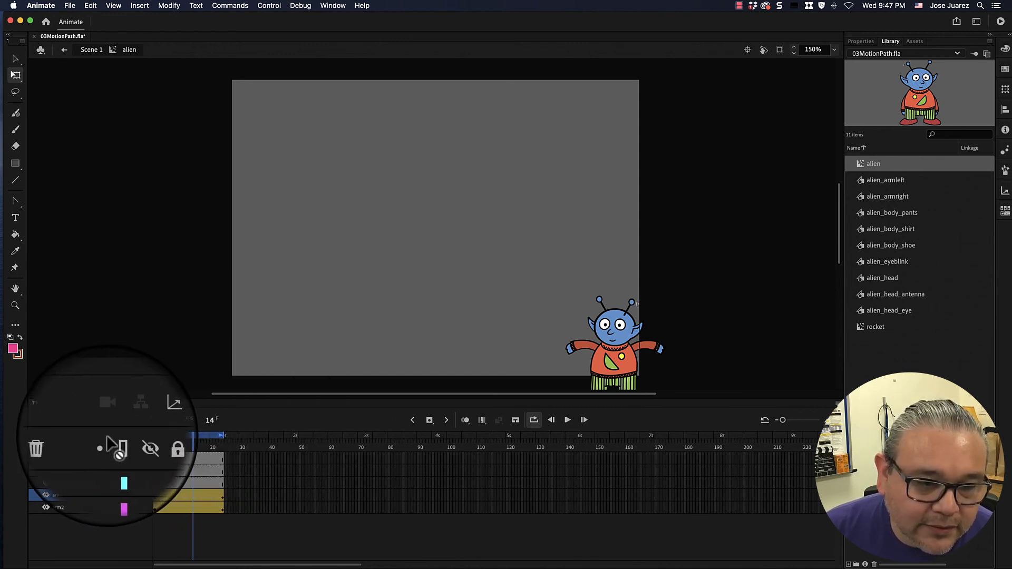
pyautogui.click(567, 420)
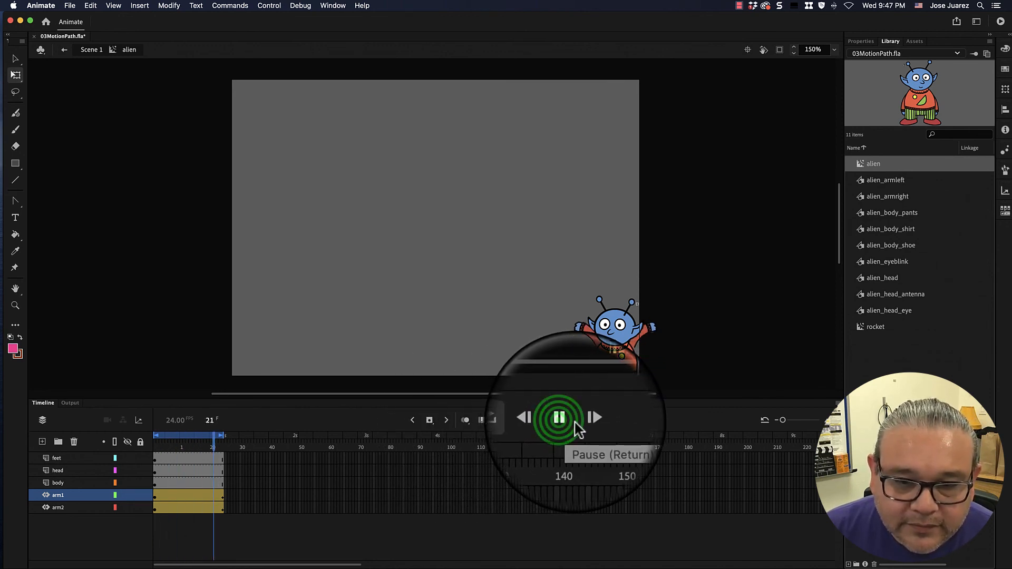
pyautogui.click(536, 424)
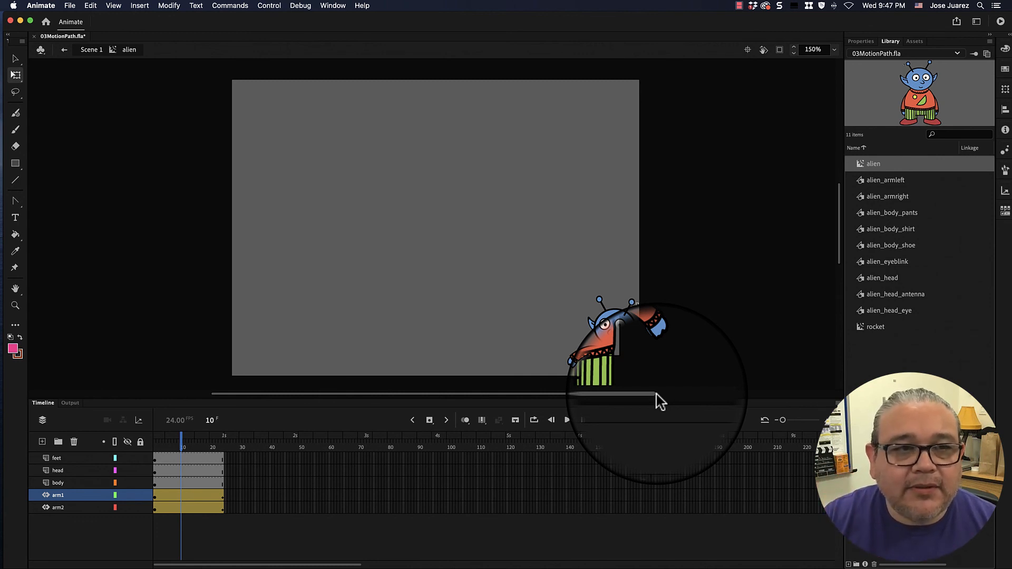
# Step: Return to Scene 1 and play the alien's motion-path animation
pyautogui.click(63, 49)
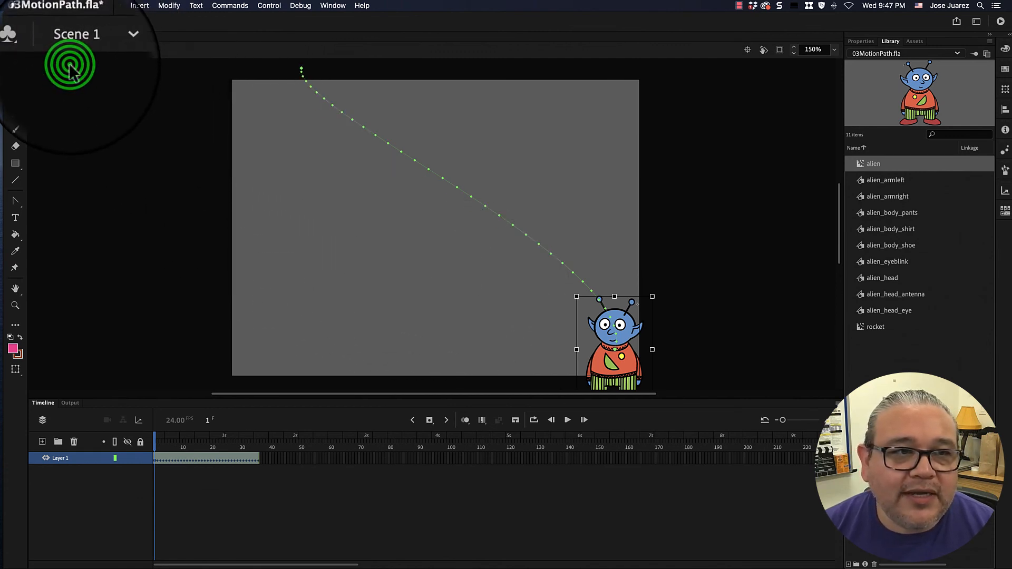
pyautogui.click(170, 87)
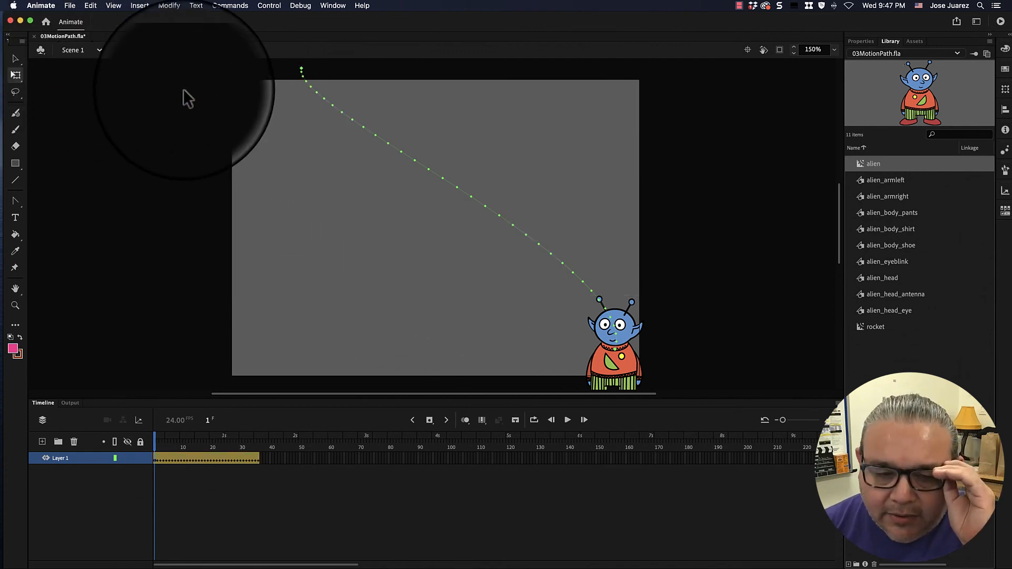
pyautogui.click(567, 421)
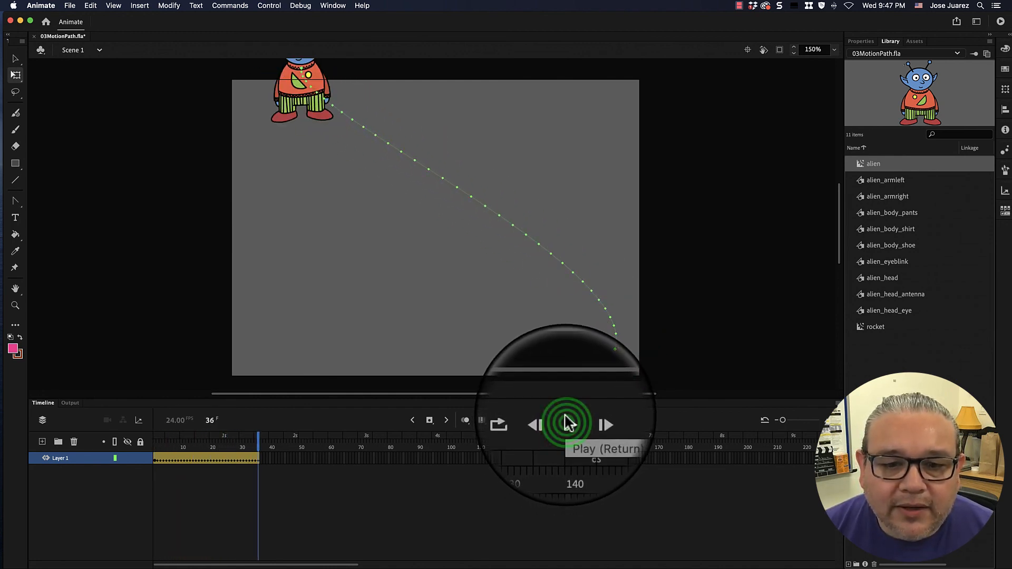
pyautogui.click(566, 422)
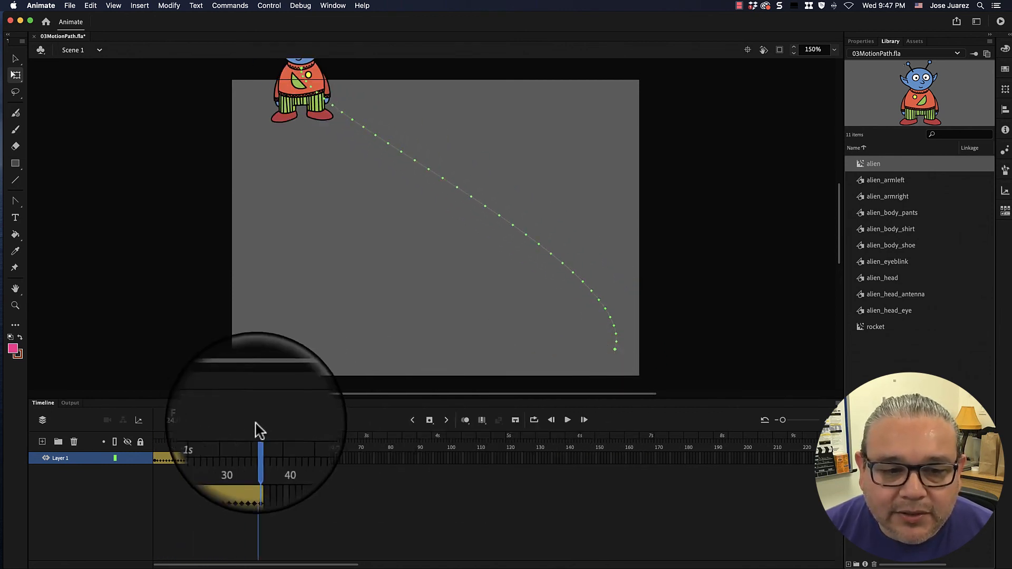
# Step: Scrub the playhead back to frame 1, test the movie to watch the motion path with the waving arms, and close the preview
pyautogui.click(257, 448)
pyautogui.moveTo(258, 448); pyautogui.dragTo(157, 453)
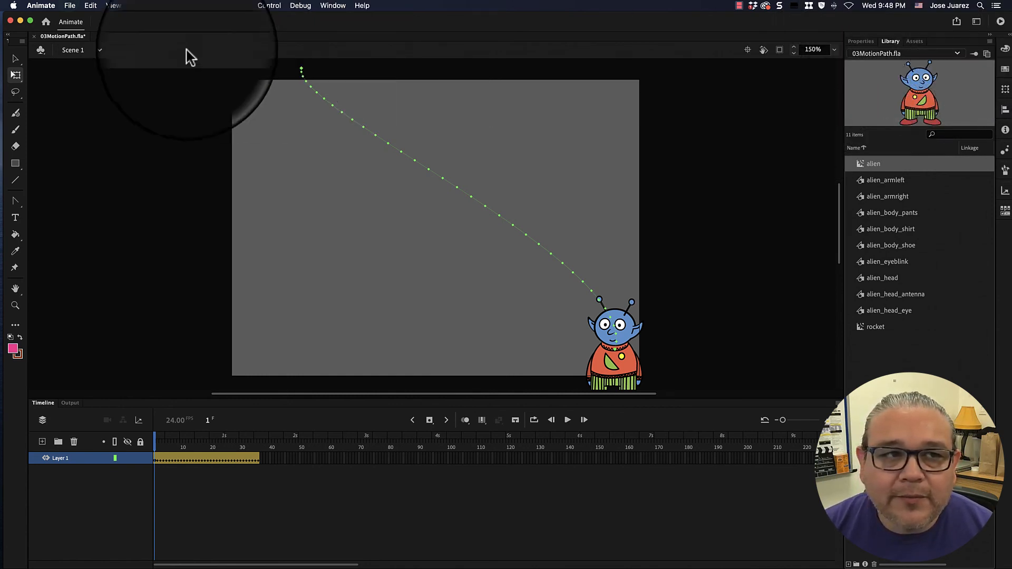
pyautogui.click(70, 5)
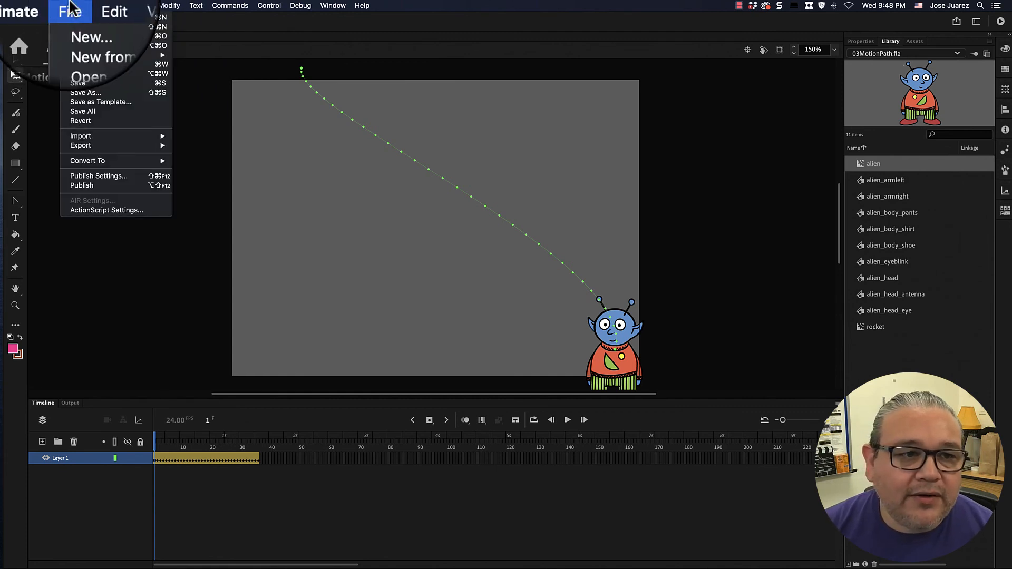
pyautogui.click(838, 24)
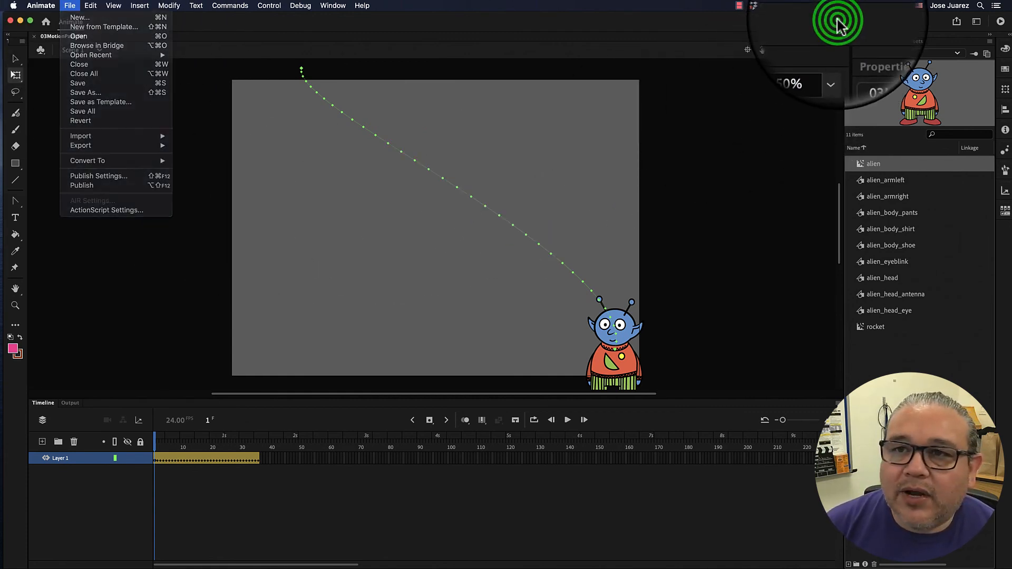
pyautogui.click(1000, 22)
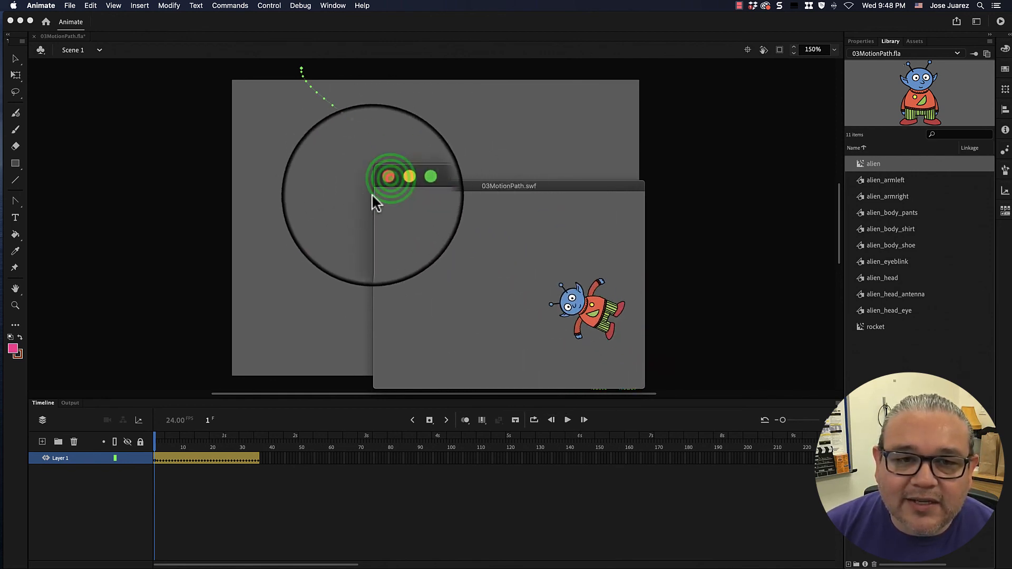
pyautogui.click(379, 187)
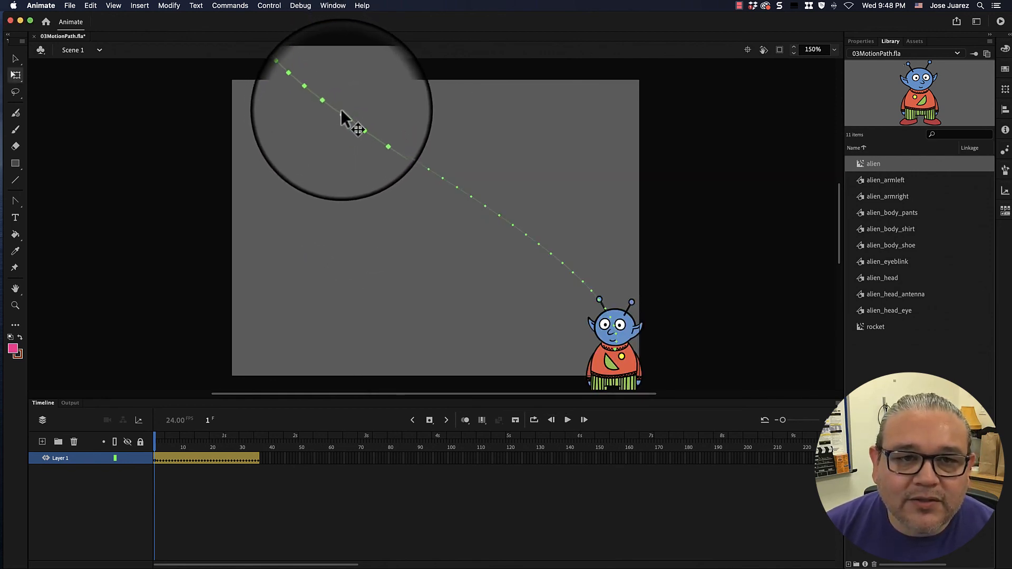
# Step: Scale the alien's motion path down around its center so it fits well inside the stage, and test the movie again
pyautogui.click(349, 119)
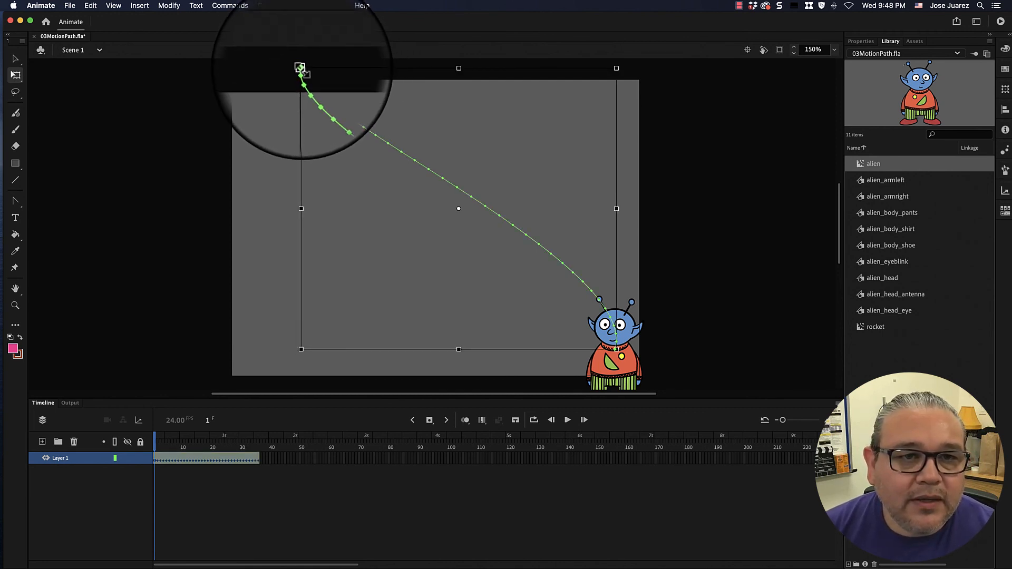
pyautogui.moveTo(299, 68); pyautogui.dragTo(329, 108)
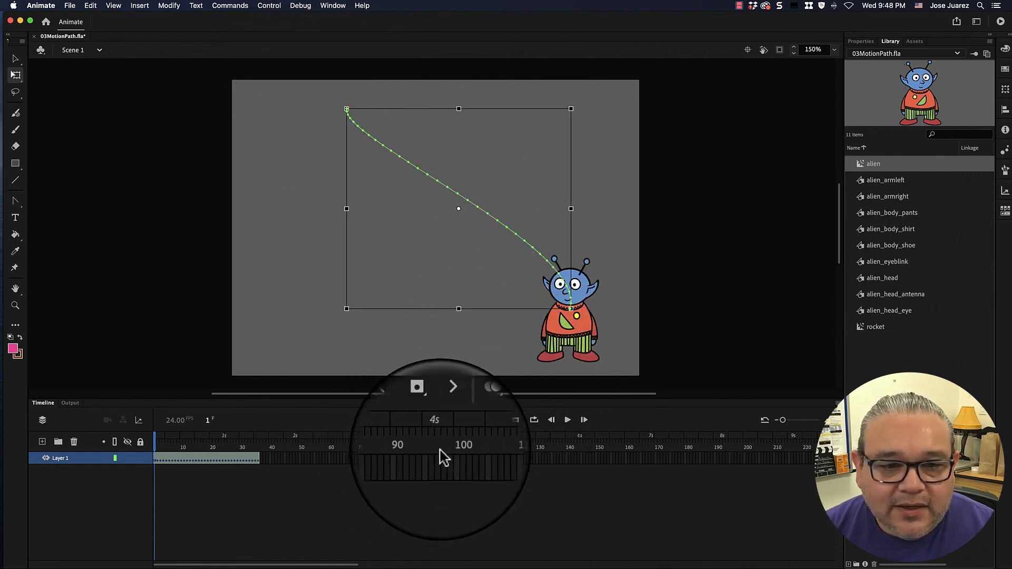
pyautogui.click(1000, 21)
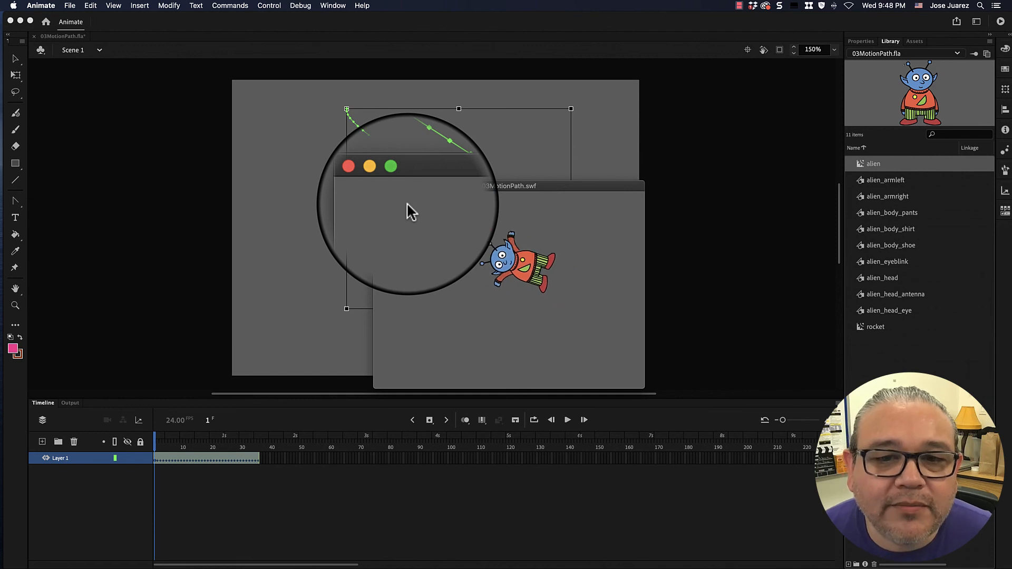
pyautogui.click(380, 186)
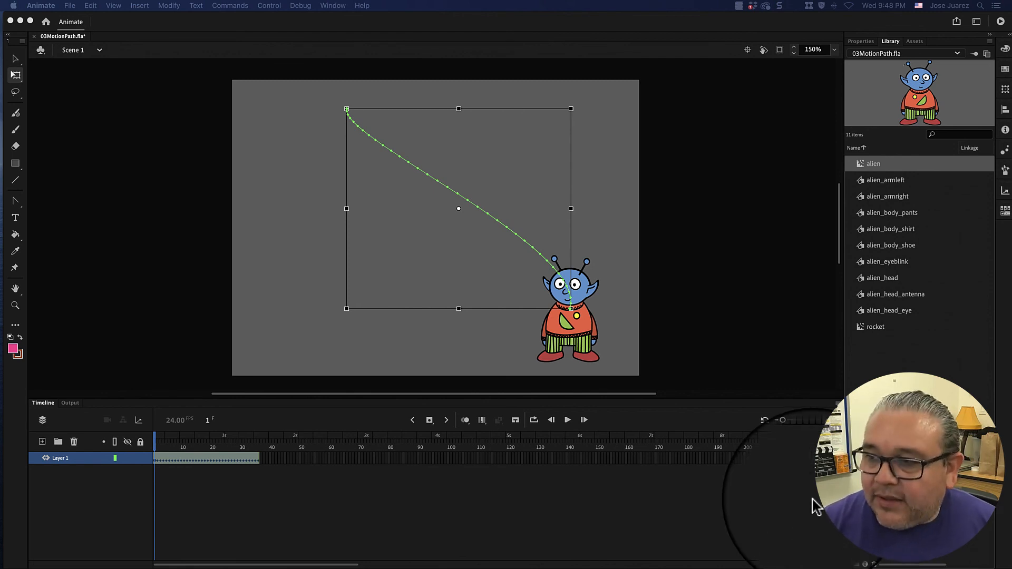
# Step: Save the 03MotionPath.fla document
pyautogui.click(70, 5)
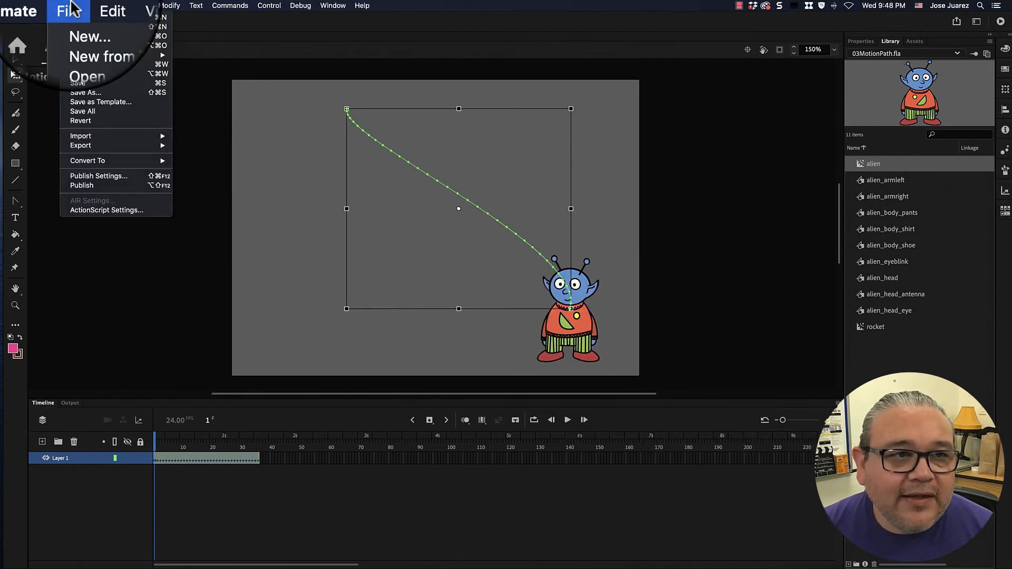
pyautogui.click(74, 86)
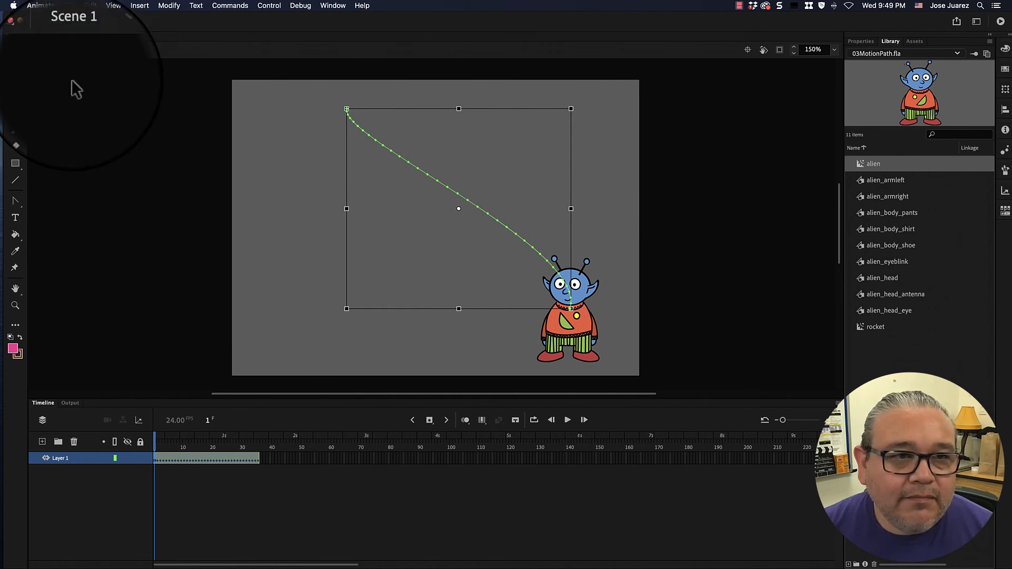